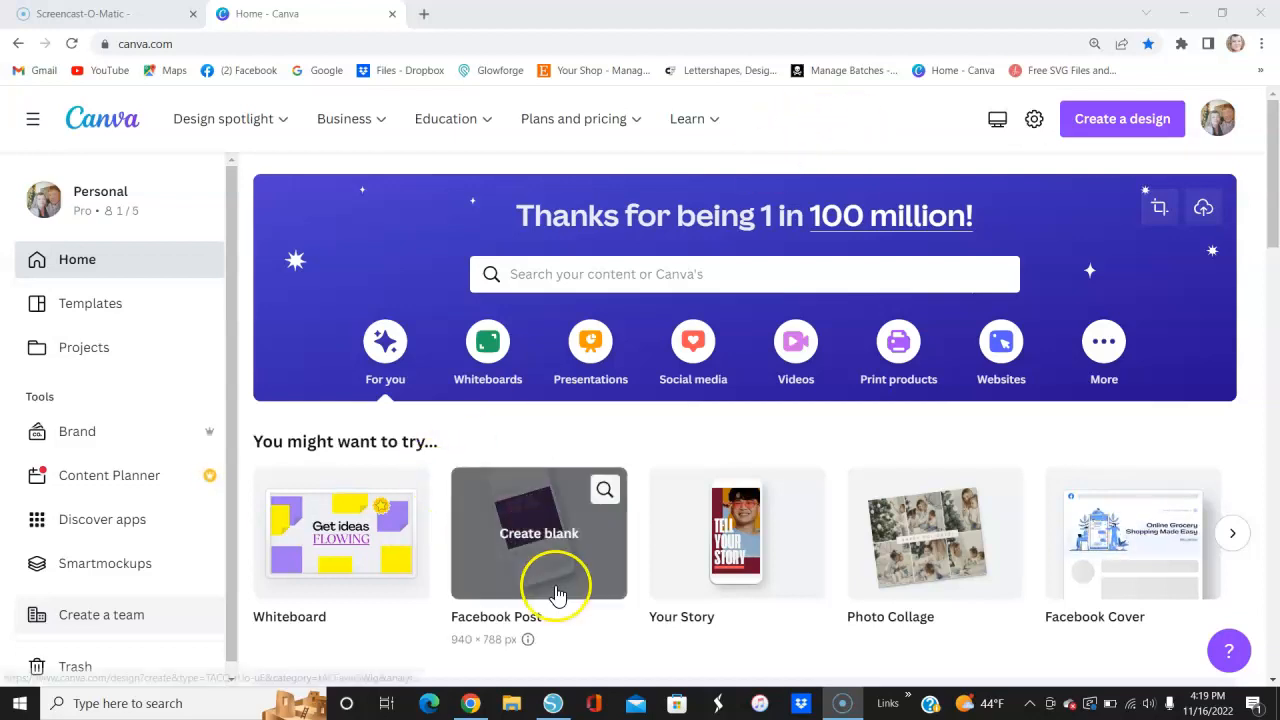
- Start a new custom-size design and set its measurement unit to inches
mouse_move(767, 500)
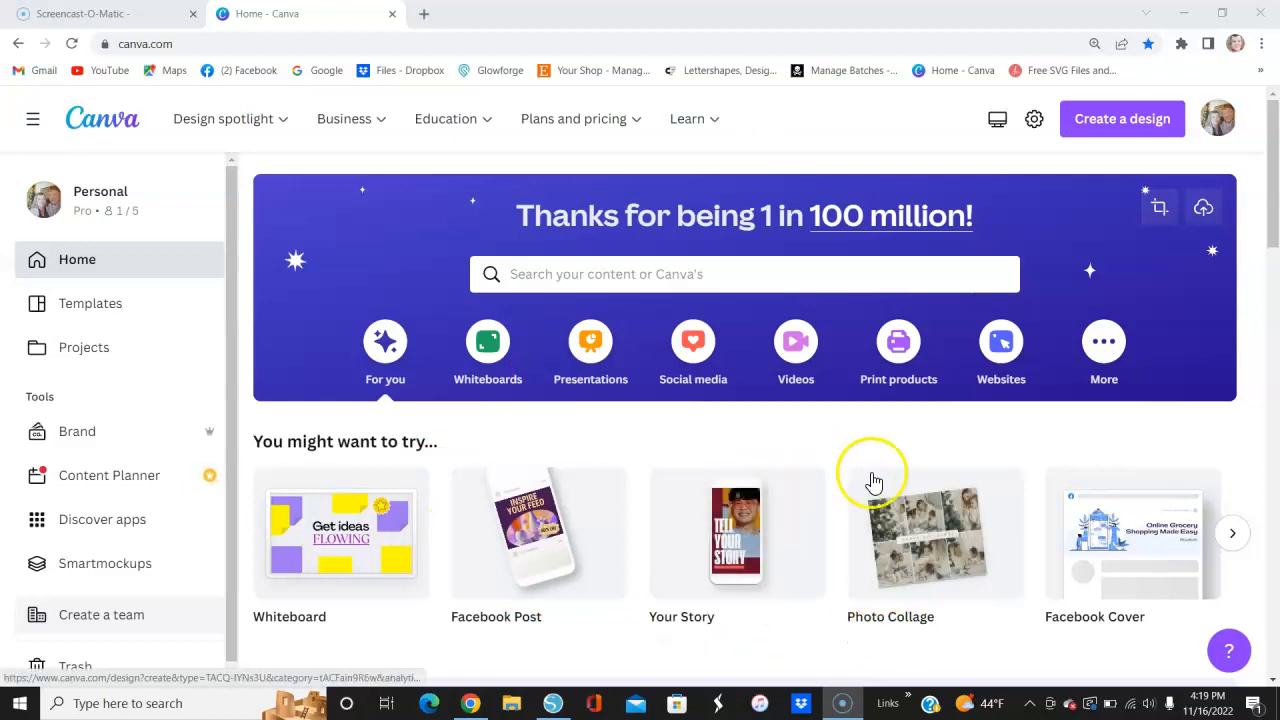
mouse_move(1047, 483)
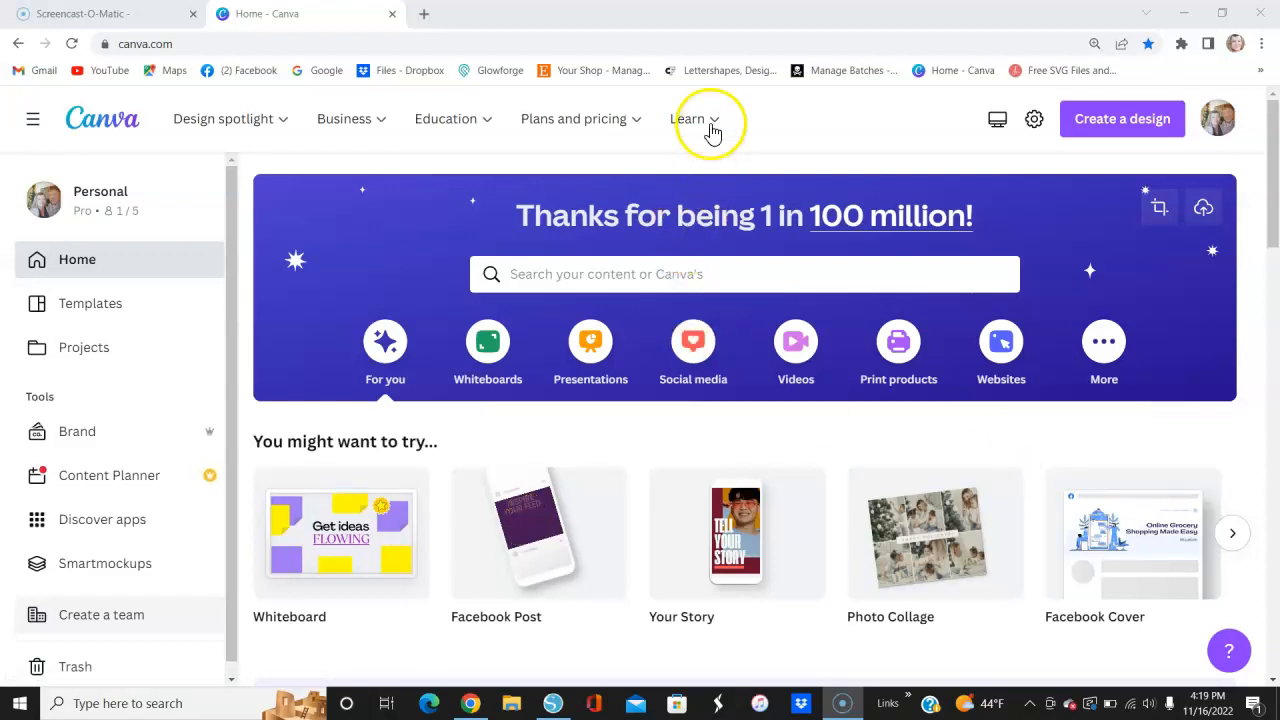
click(1143, 124)
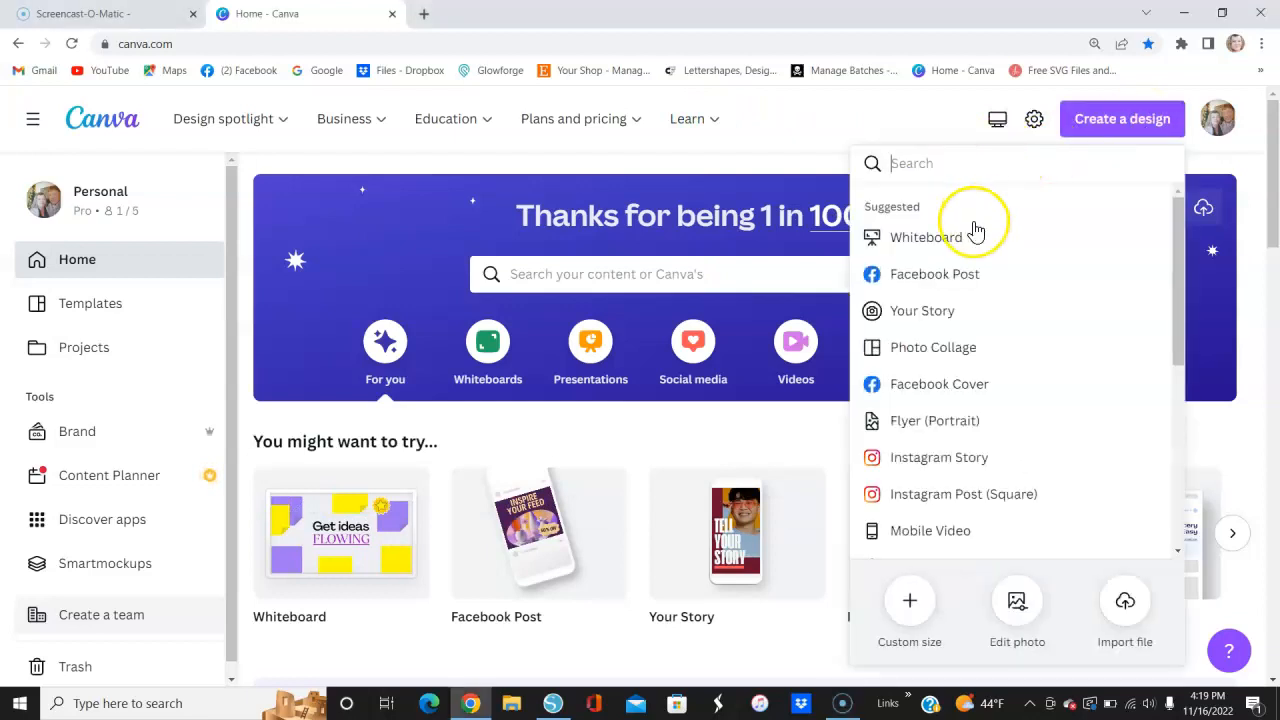
click(912, 605)
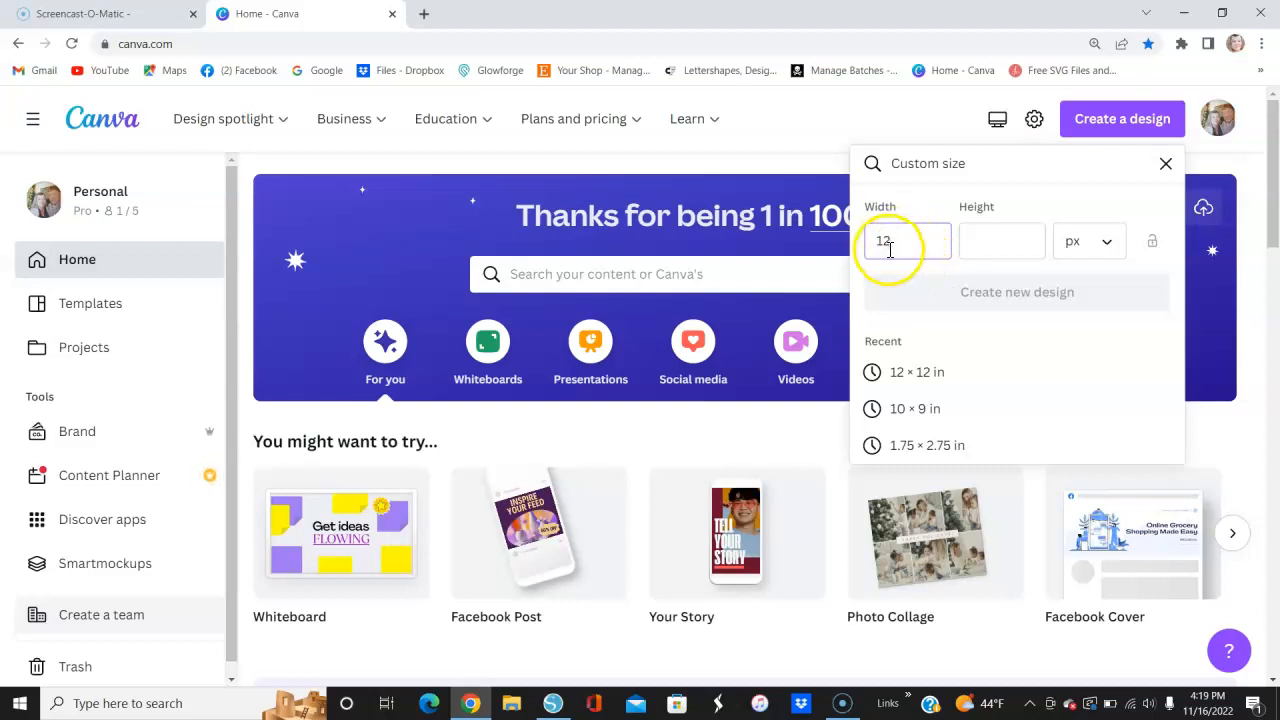
key(BackSpace)
key(BackSpace)
click(1108, 243)
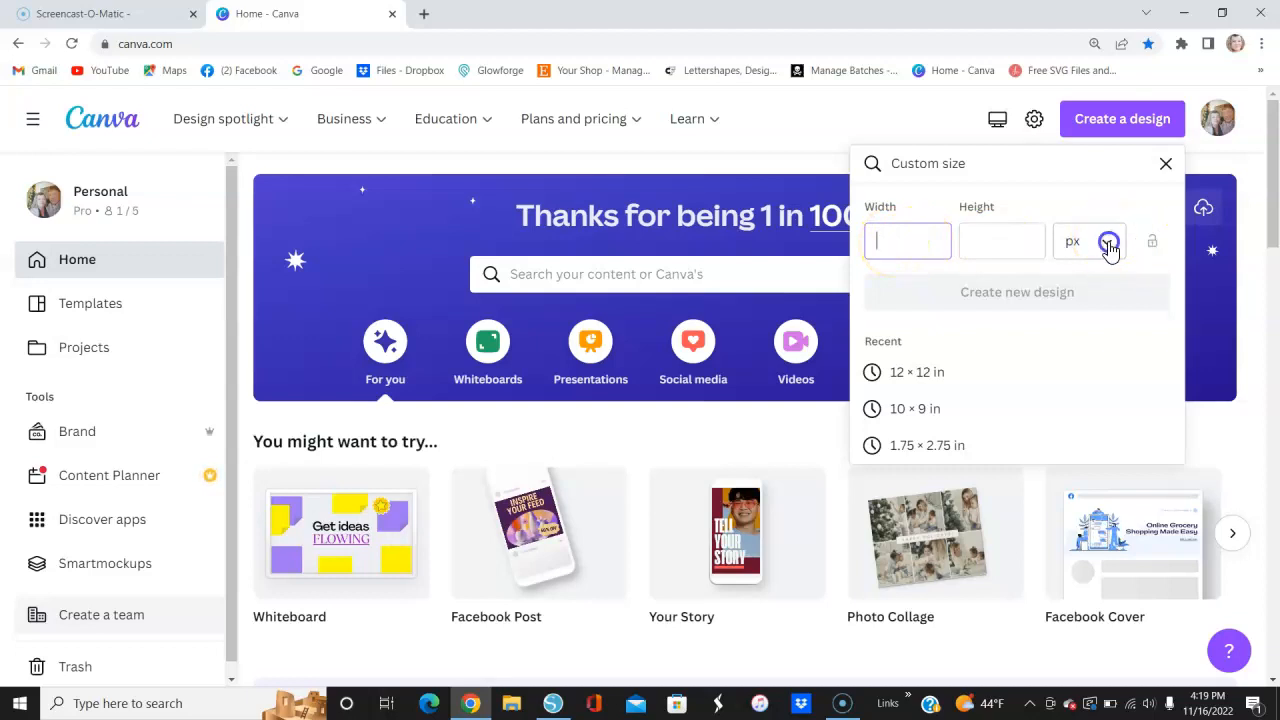
click(1082, 332)
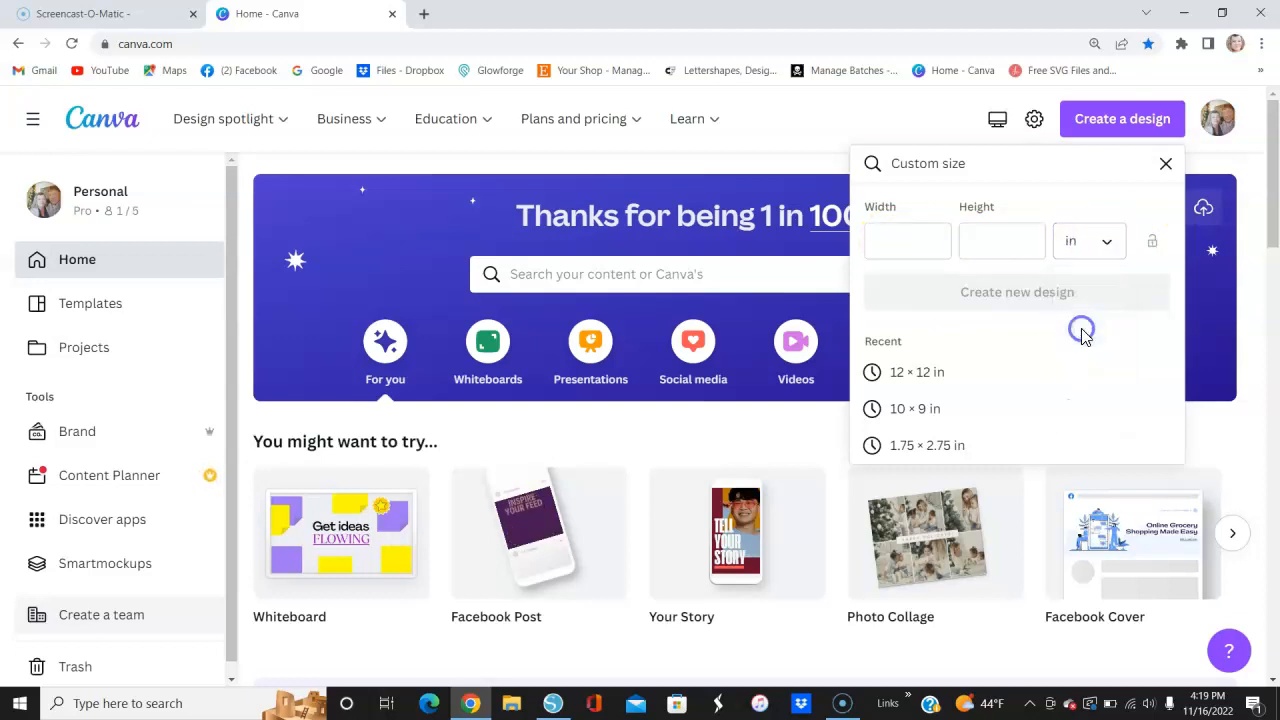
- Set the custom size to 12 in wide by 6 in high and create the blank design
click(883, 241)
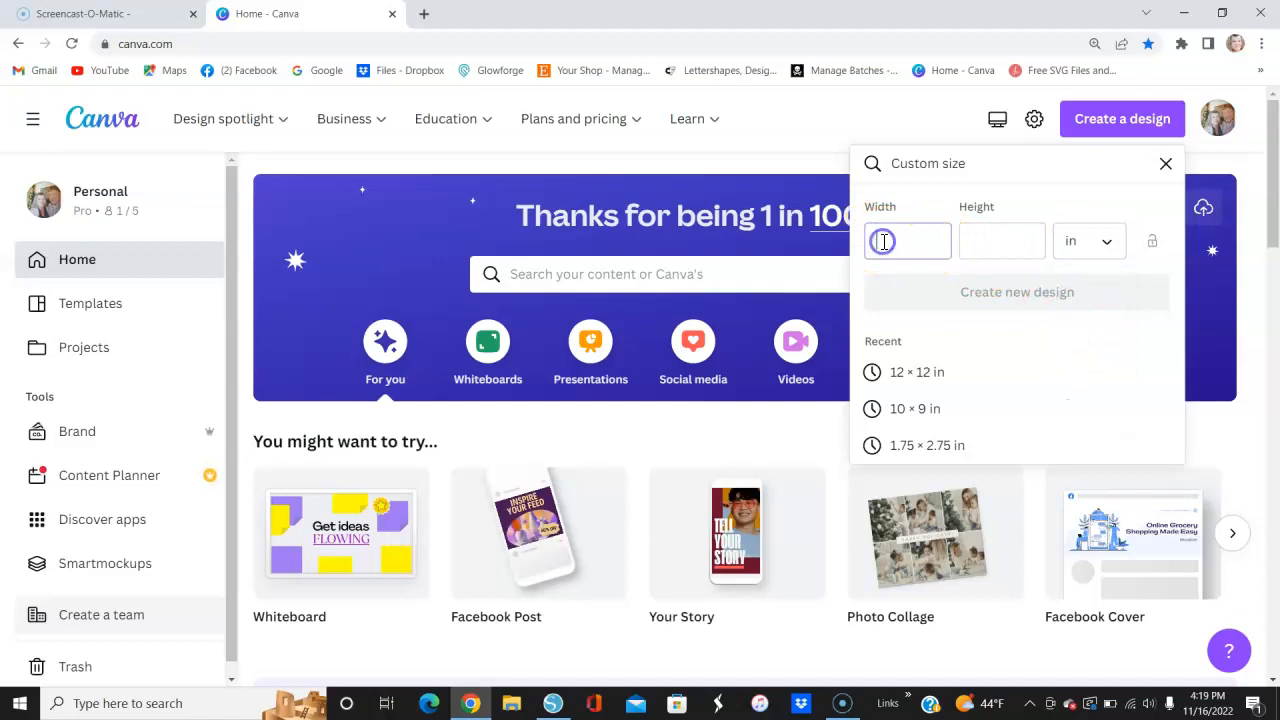
text(12)
click(997, 242)
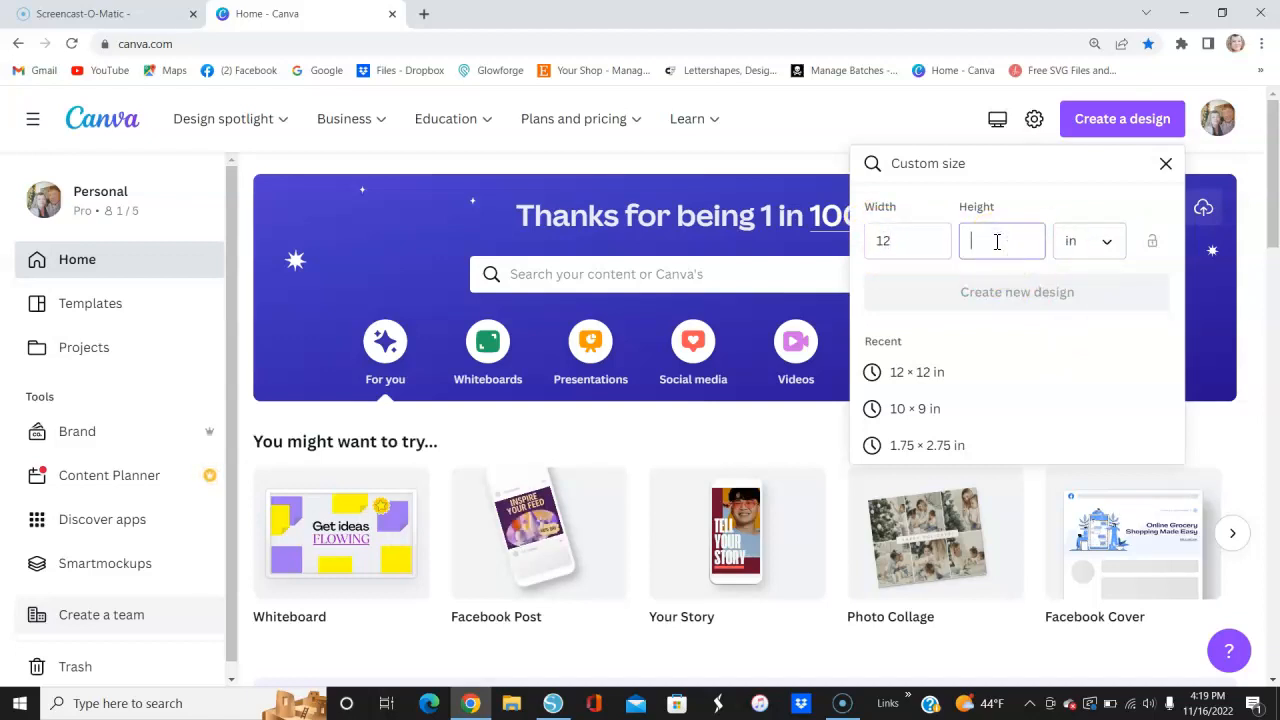
text(6)
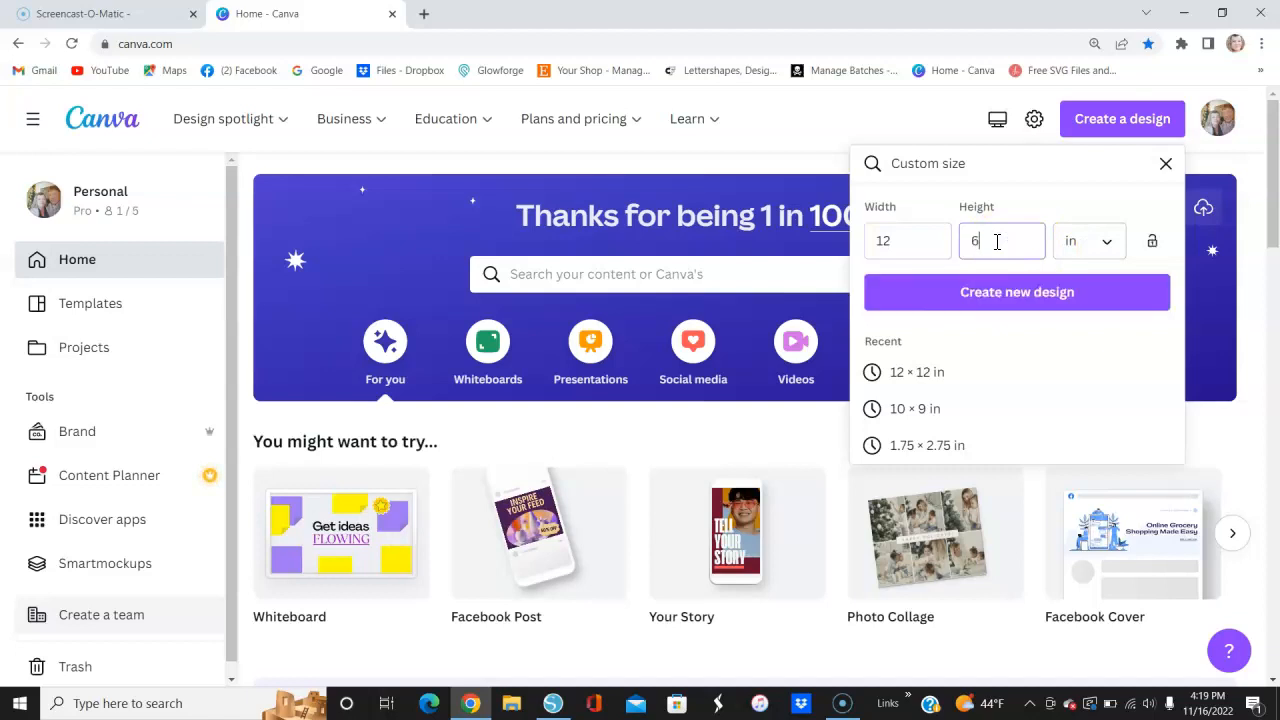
click(1017, 300)
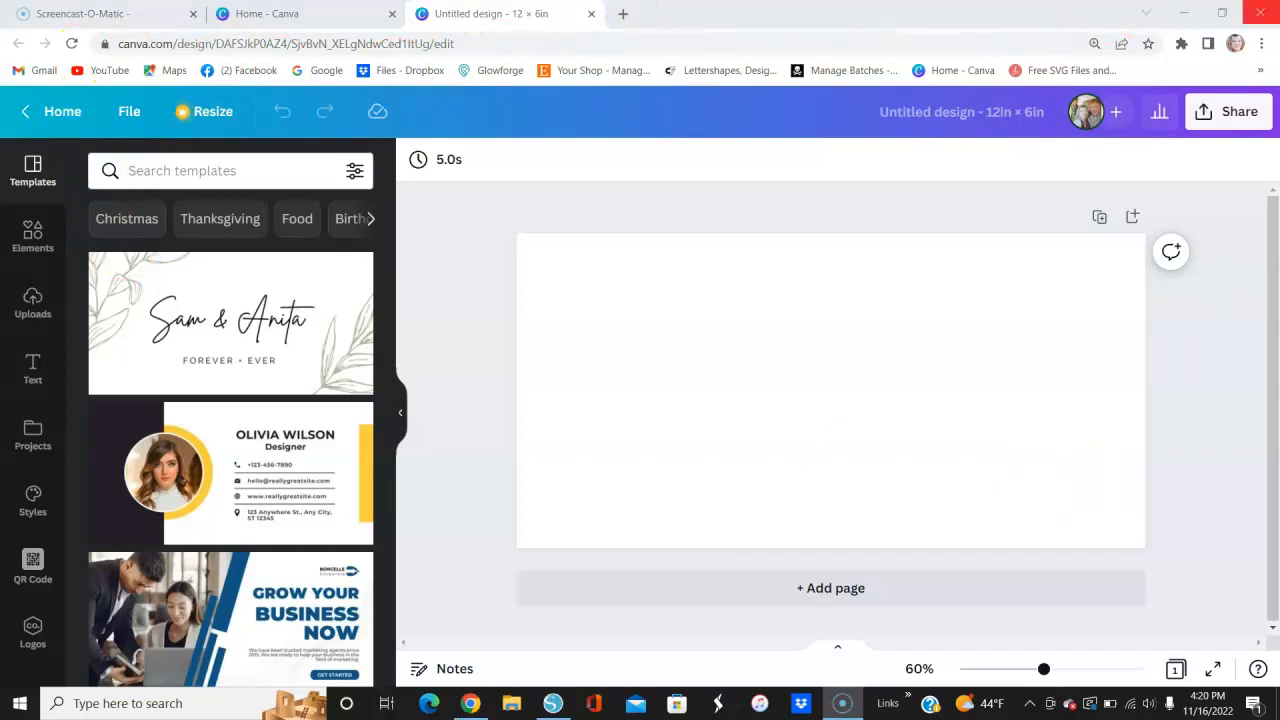
- Search the elements library for "Christmas Trees"
click(38, 240)
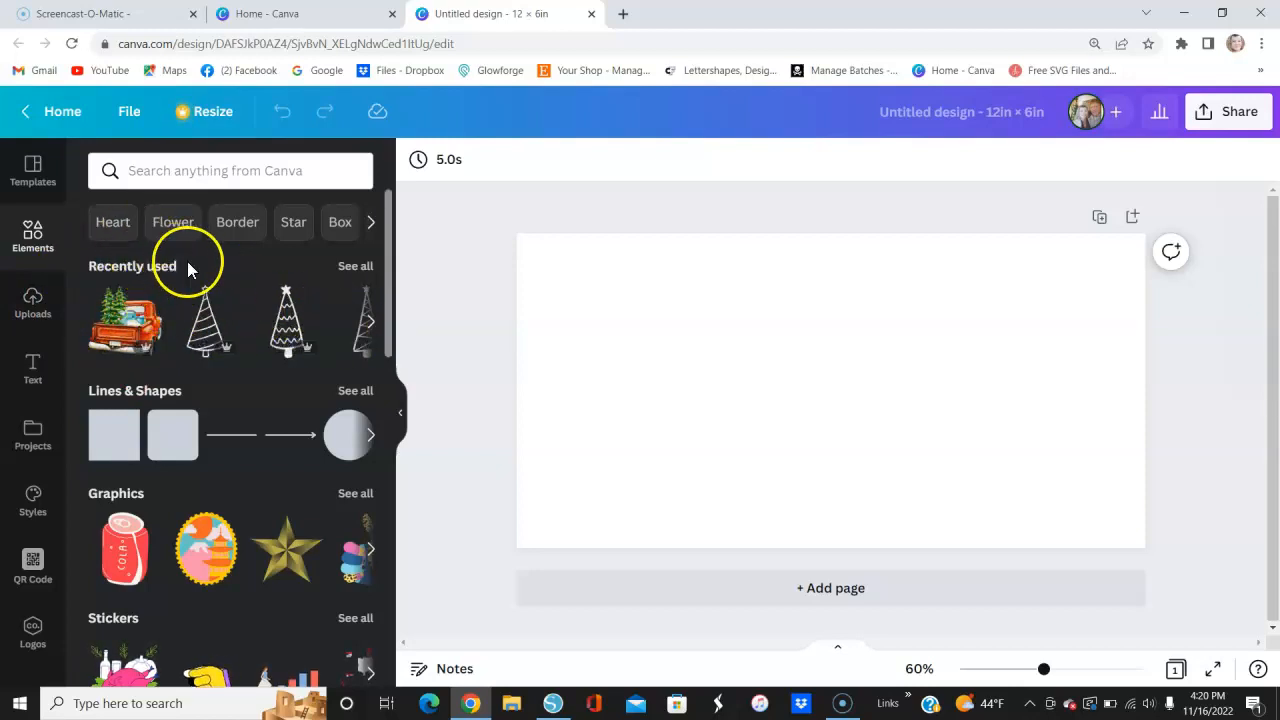
click(372, 328)
click(372, 328)
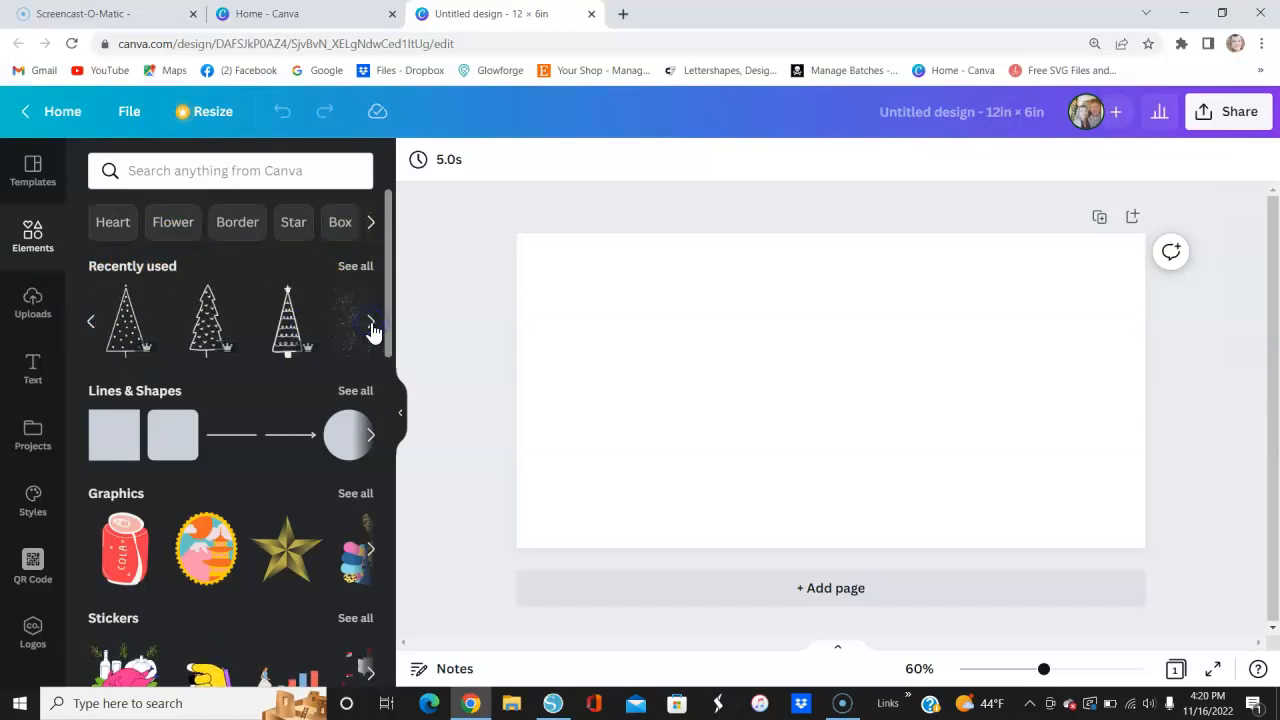
click(371, 330)
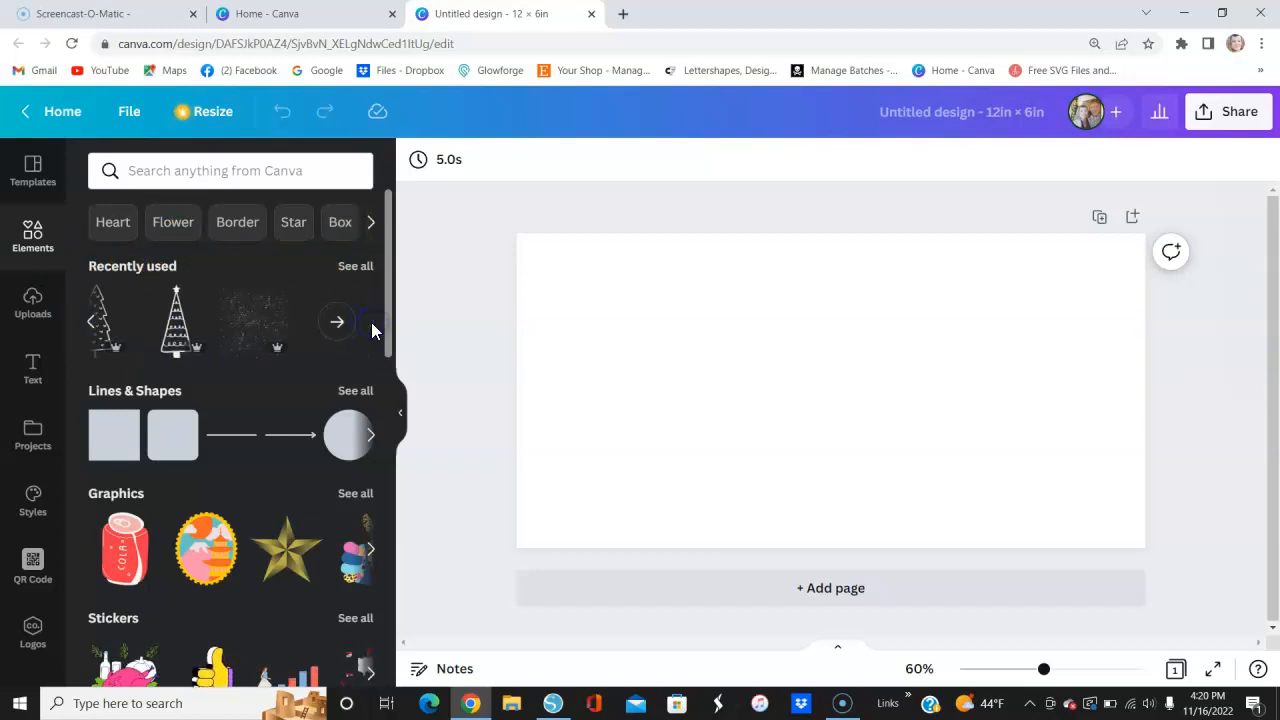
click(92, 324)
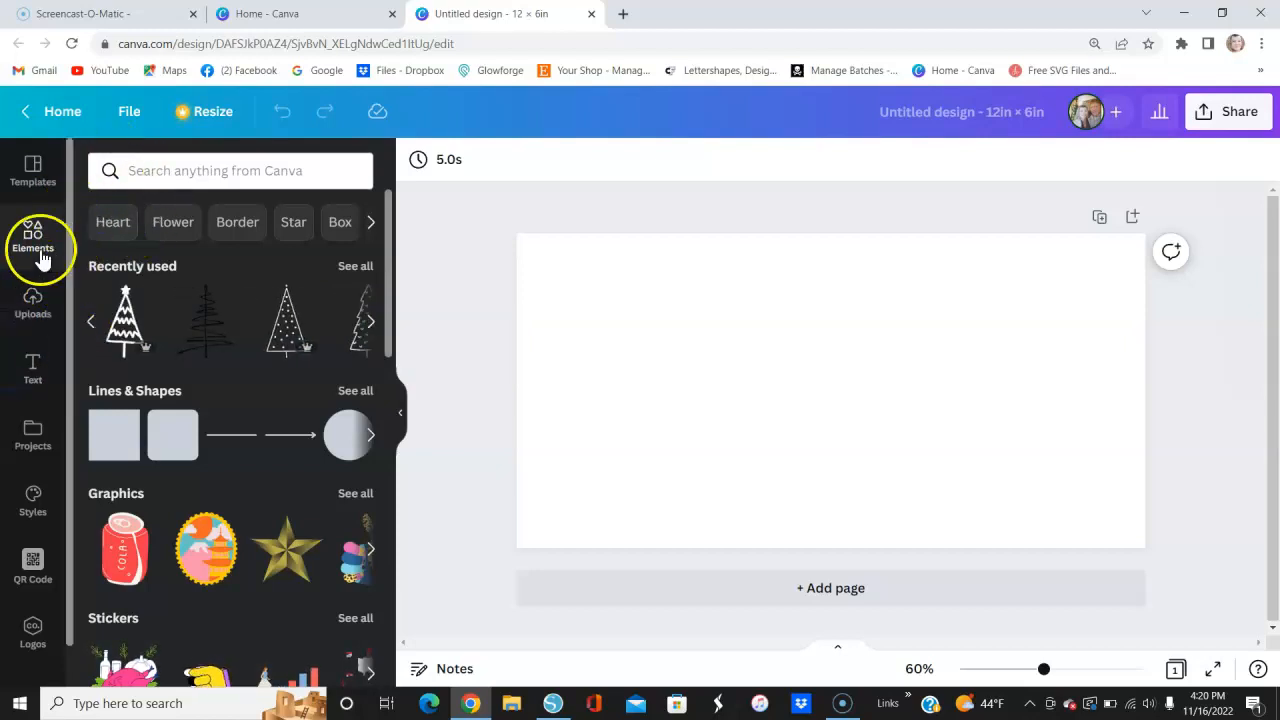
click(152, 170)
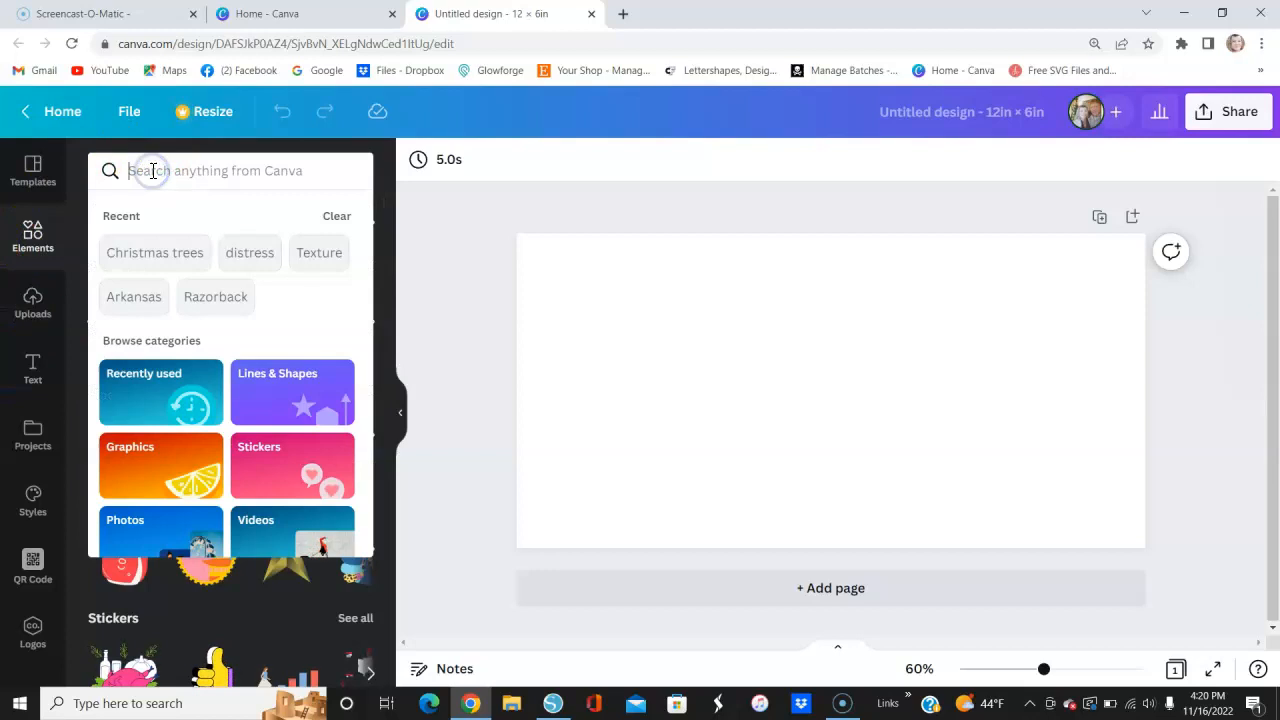
text(Christ)
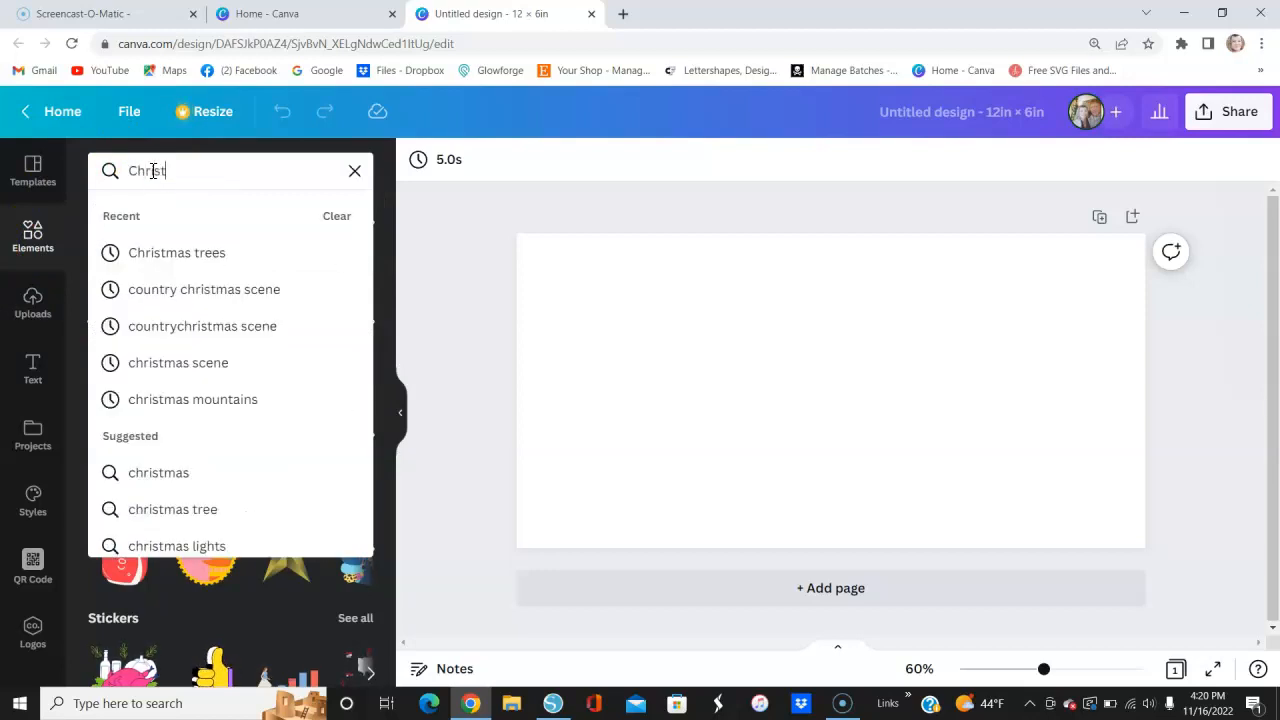
text(mas Tree)
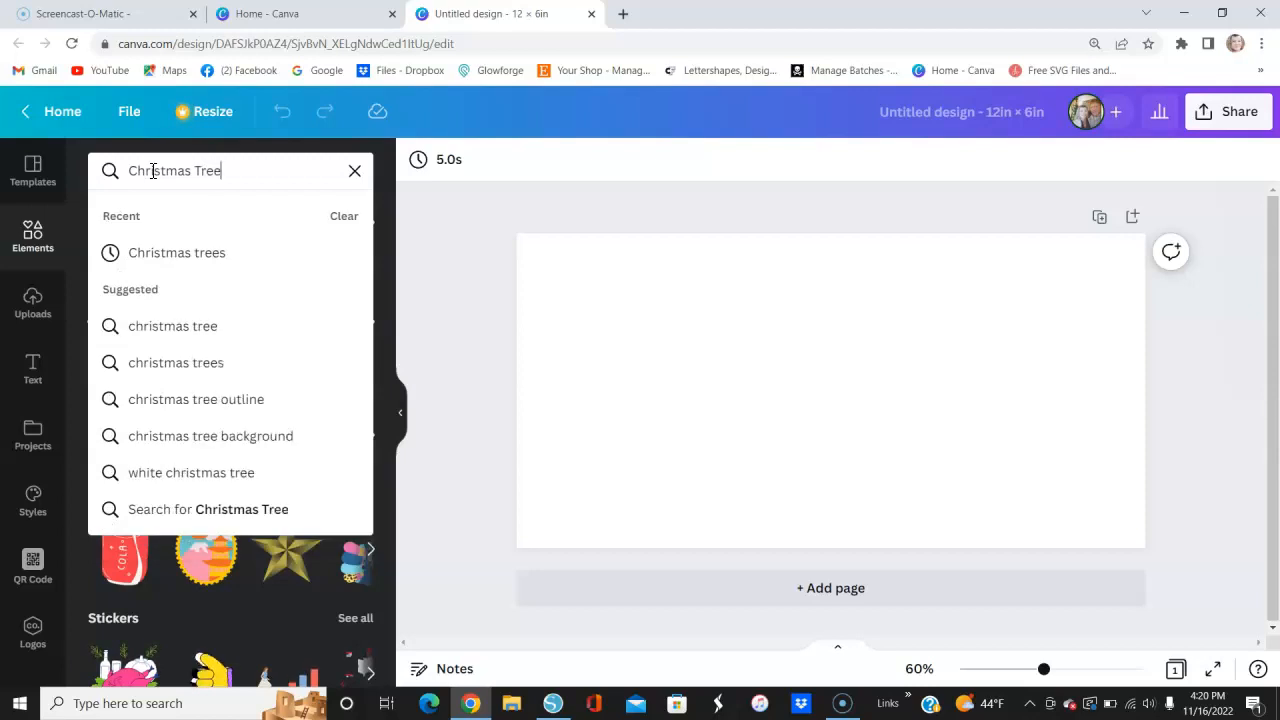
text(s)
click(237, 184)
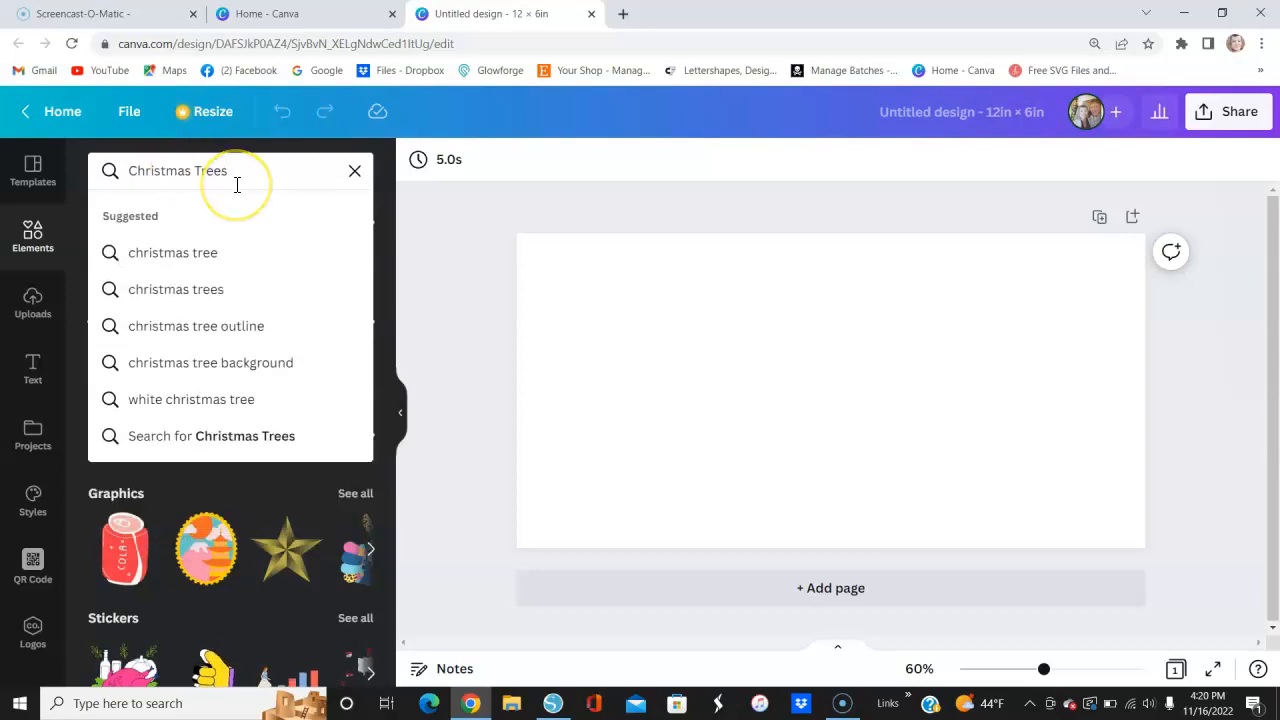
key(Return)
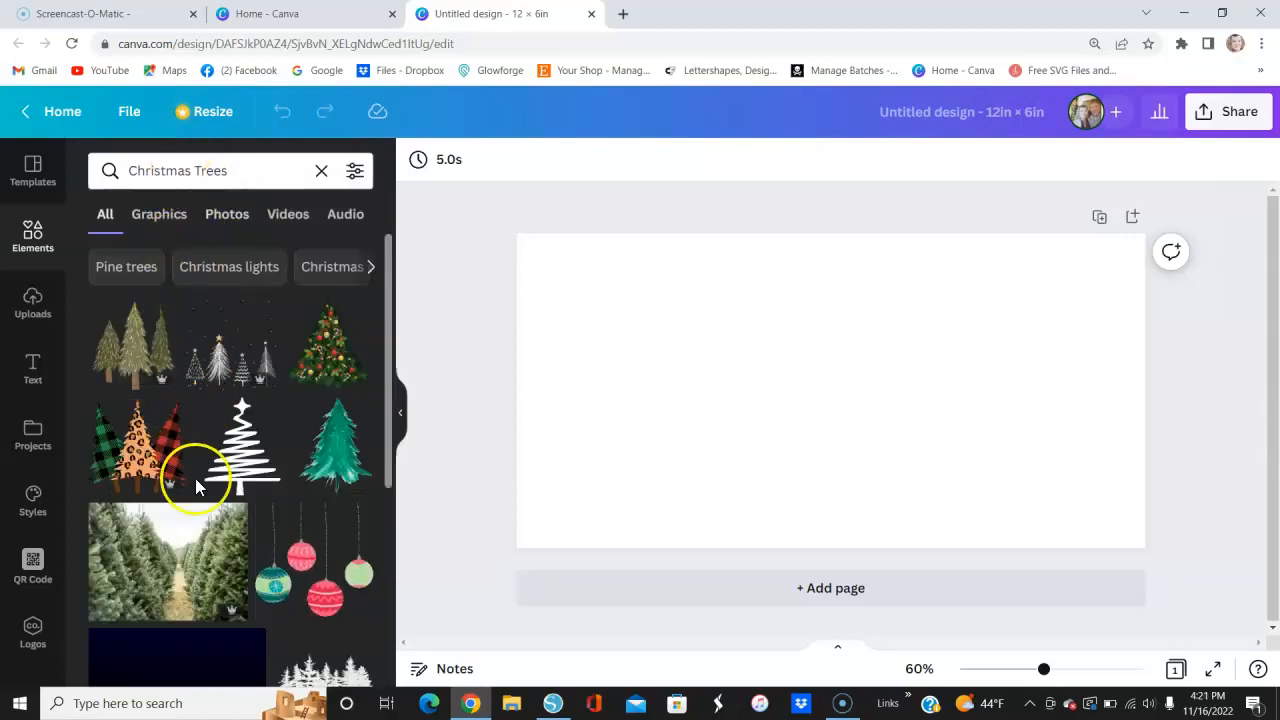
- Look through the Christmas tree results and limit them to graphics
scroll(237, 471, down, 2)
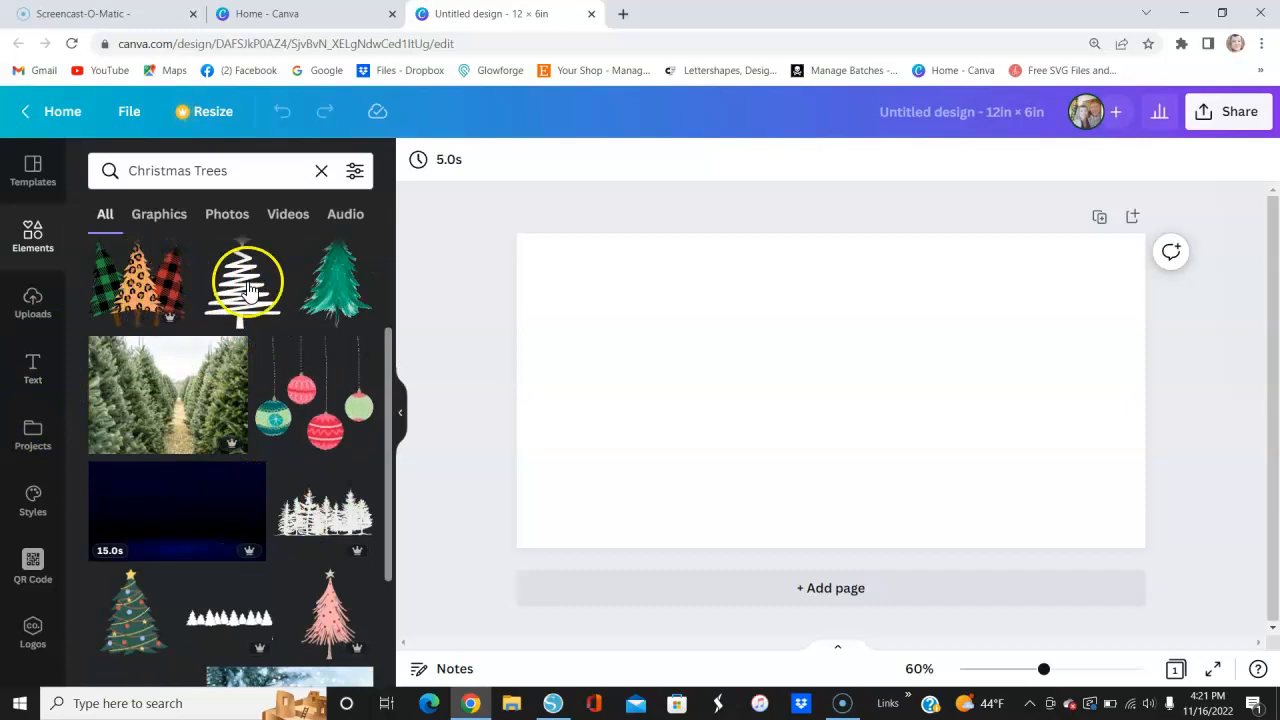
scroll(240, 295, down, 2)
scroll(306, 285, up, 1)
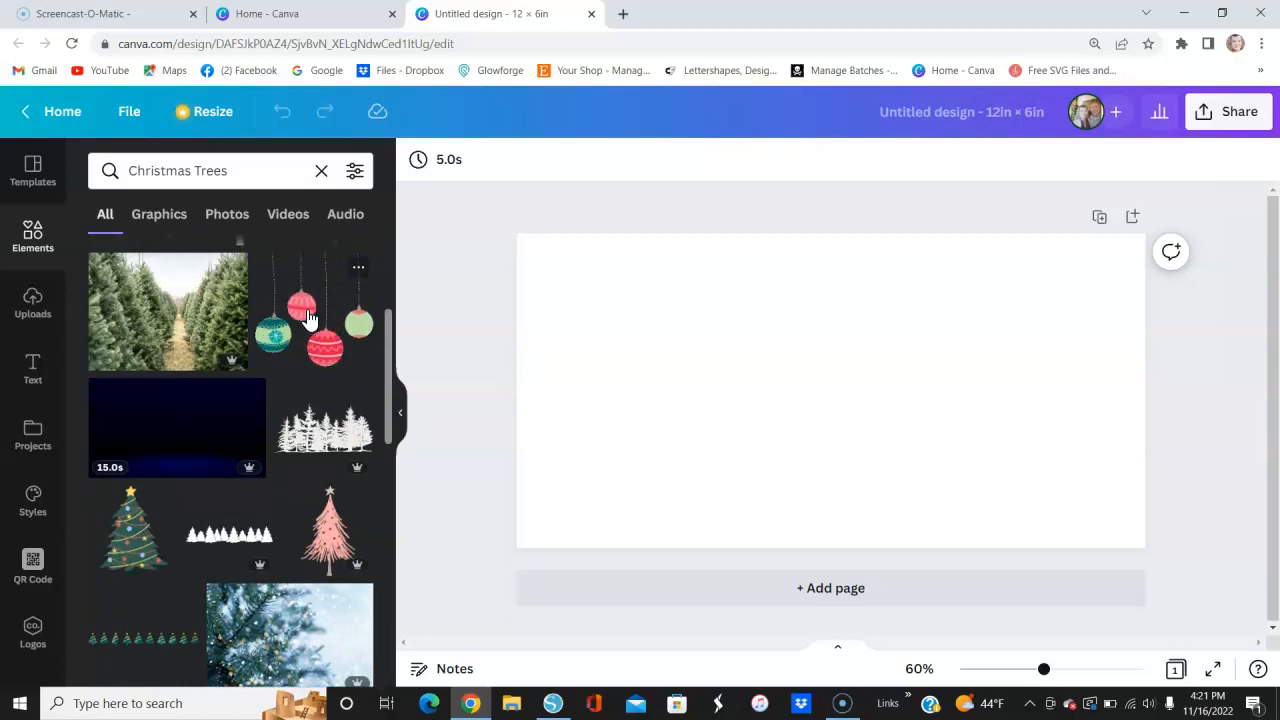
click(297, 377)
scroll(163, 400, up, 3)
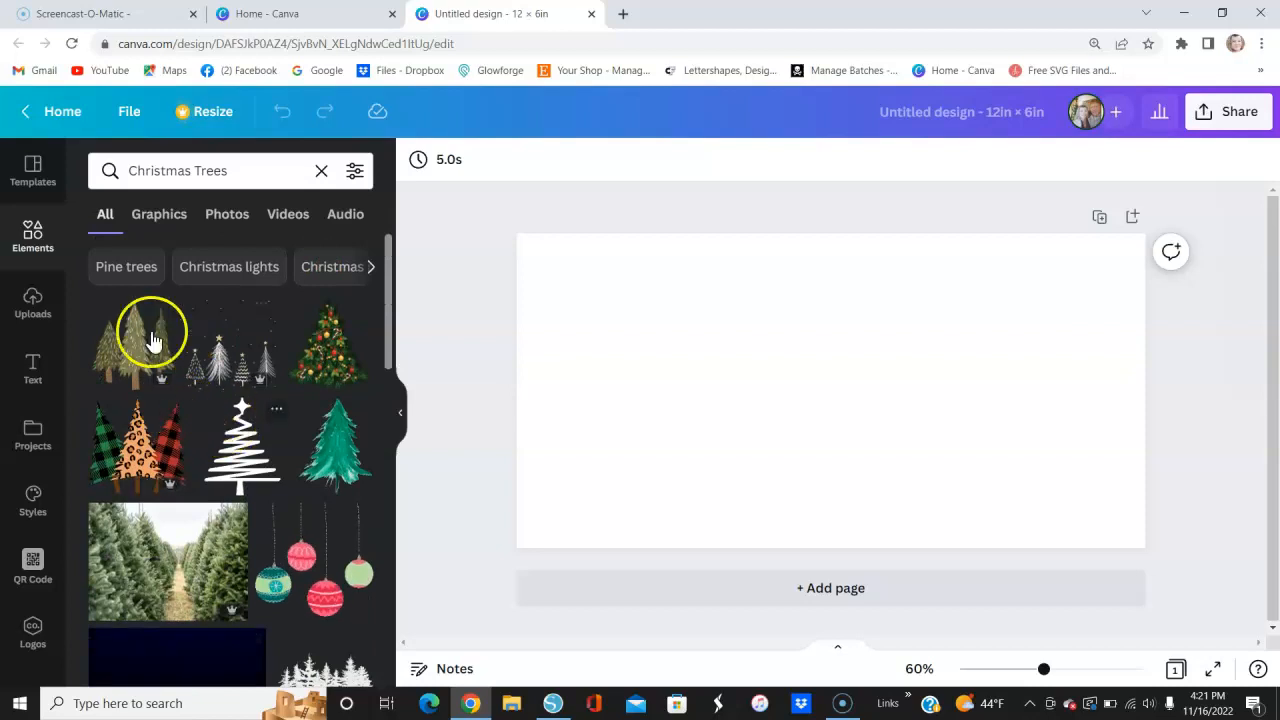
click(166, 220)
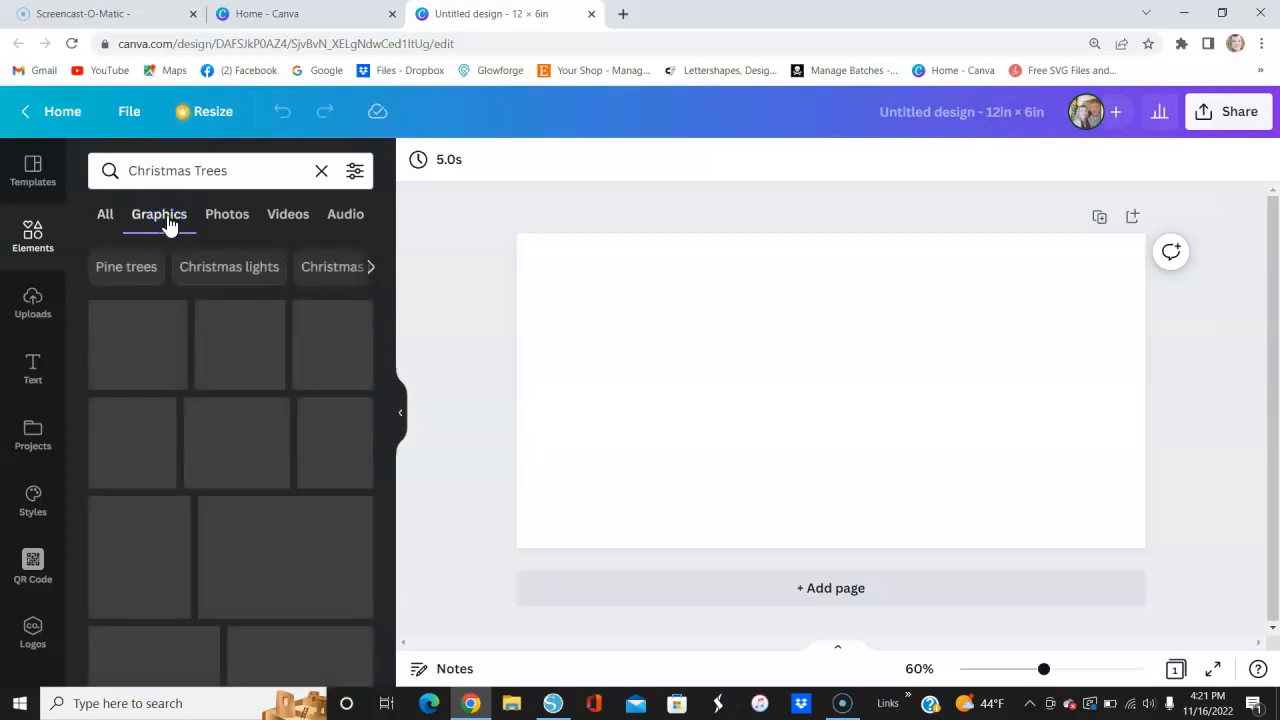
- Try out the four-tree graphic with gold stars on the page and delete it
scroll(229, 337, down, 1)
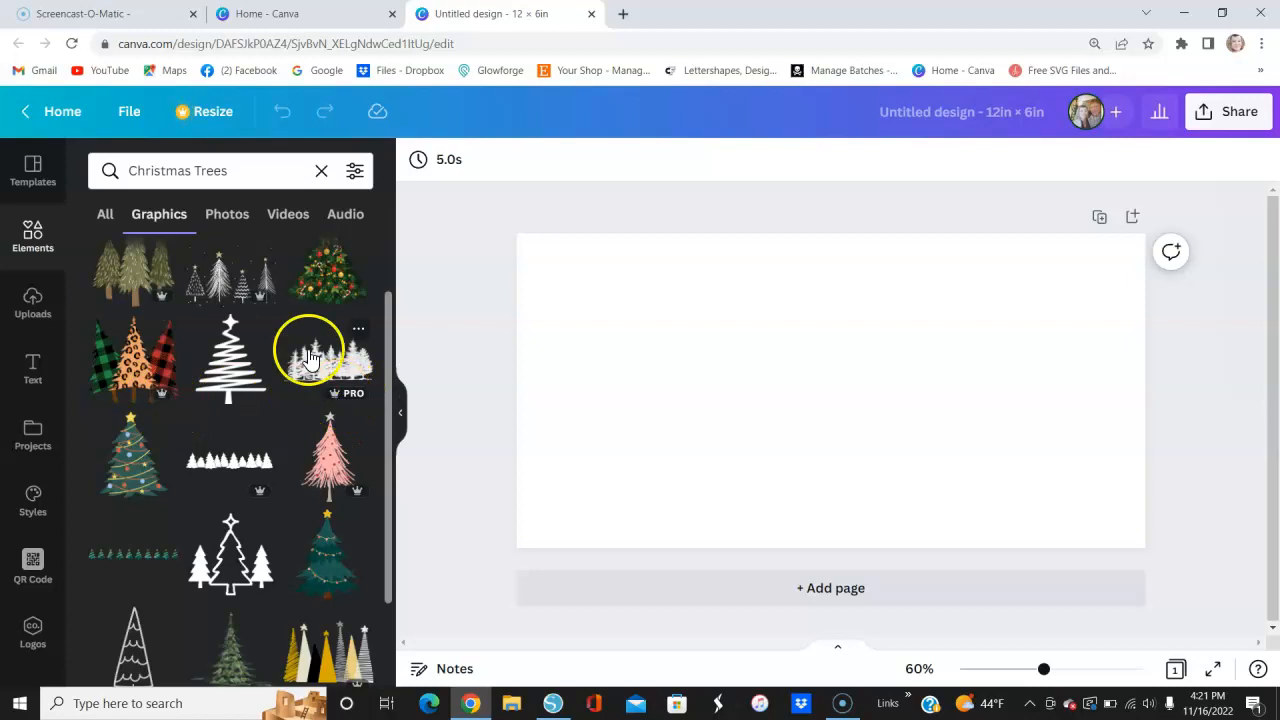
click(219, 285)
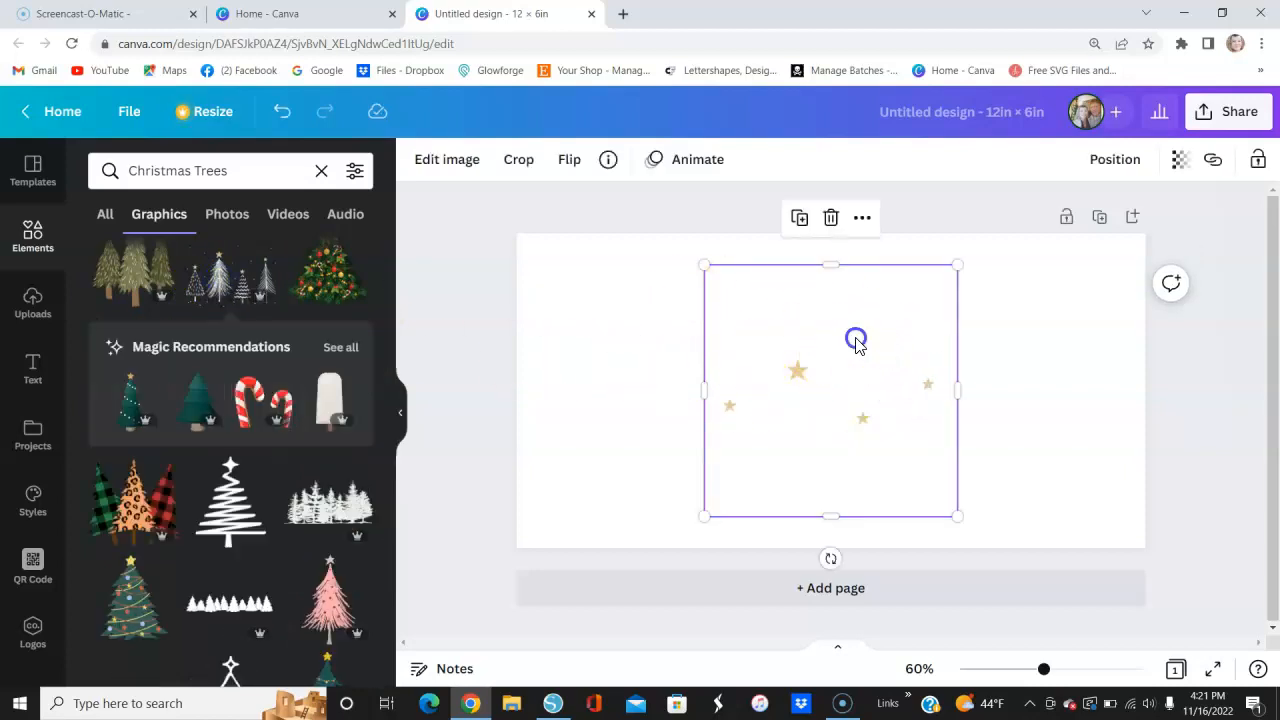
click(466, 170)
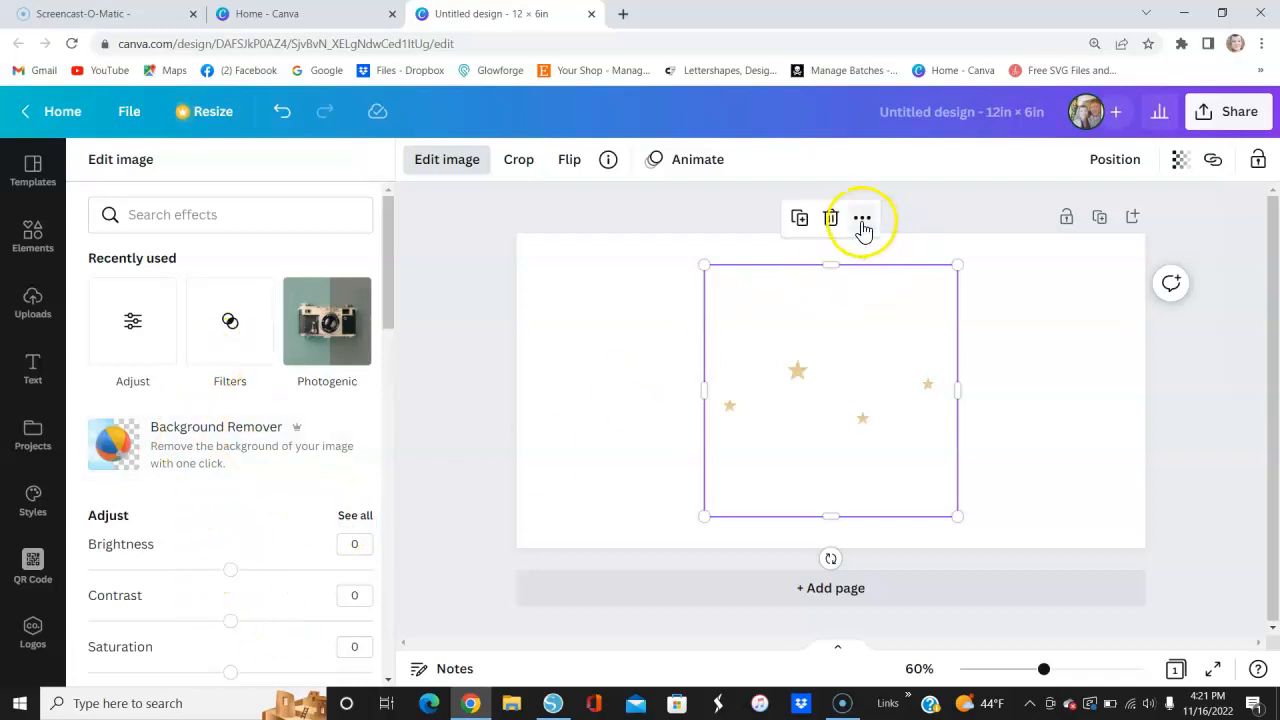
click(831, 222)
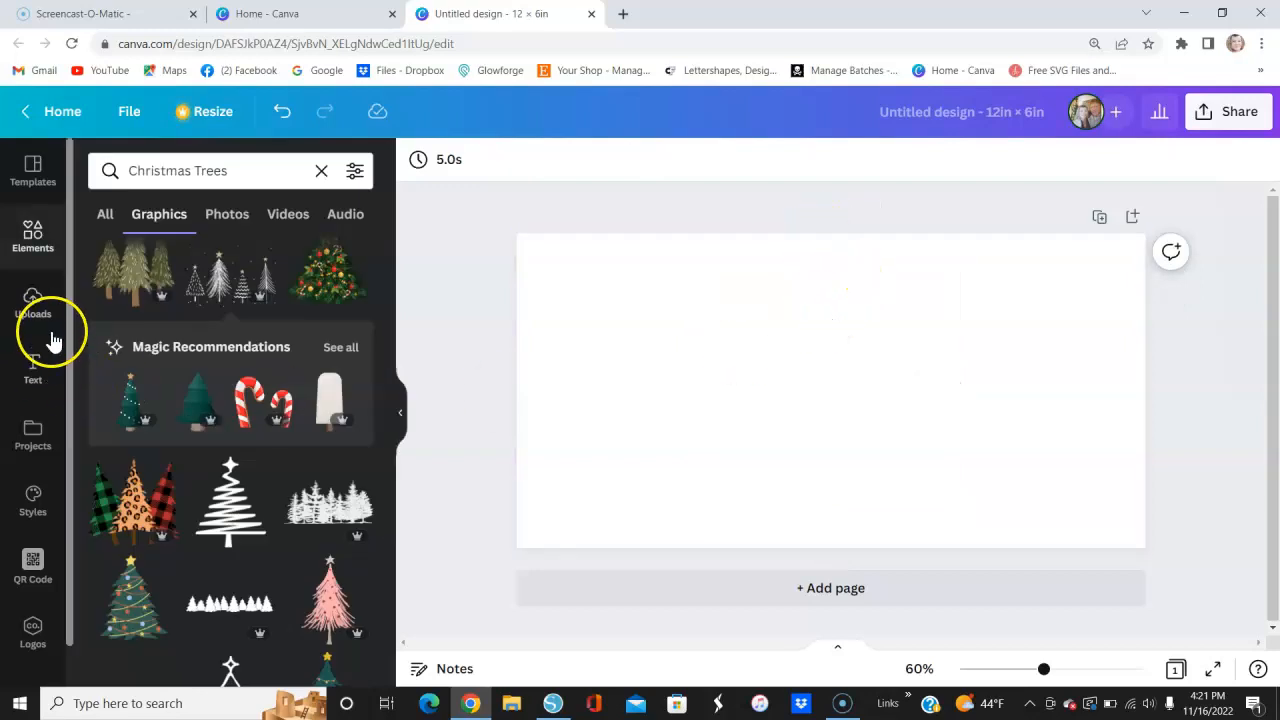
- Add the zigzag scribble Christmas tree with a star and place it in the upper left of the page
scroll(229, 380, down, 2)
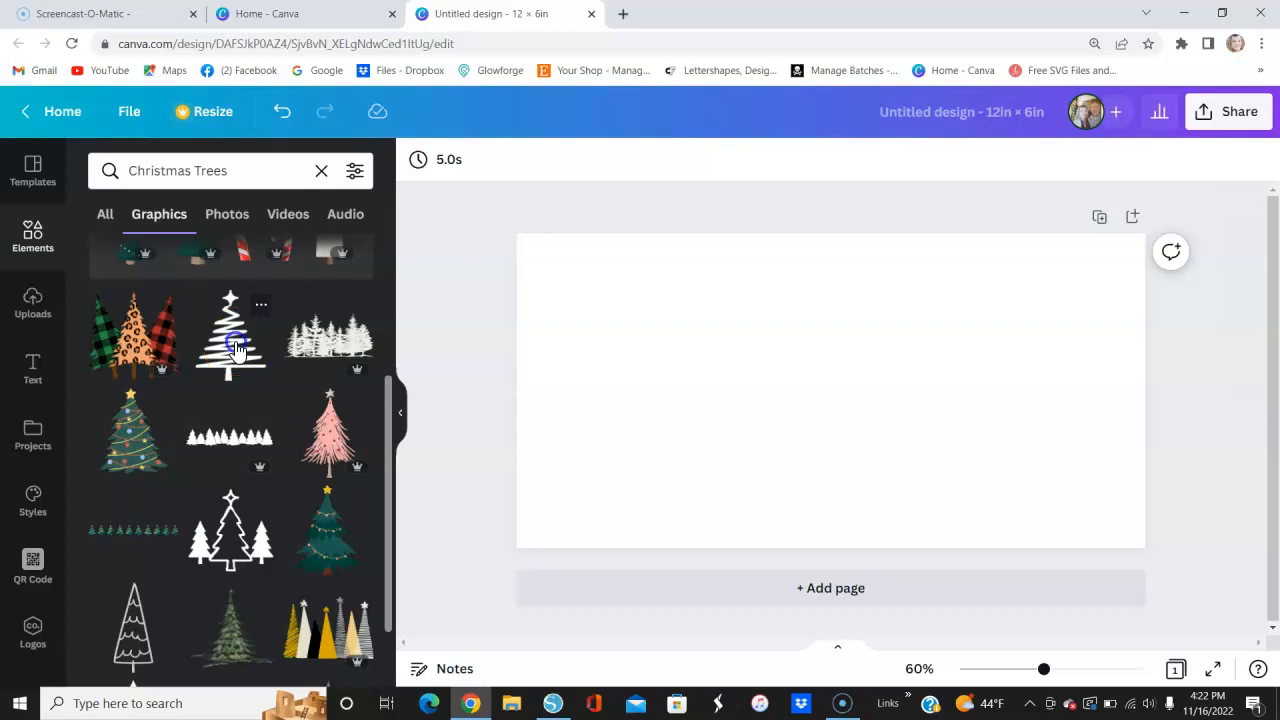
click(234, 347)
mouse_move(835, 410)
mouse_down()
mouse_move(641, 375)
mouse_move(585, 330)
mouse_move(603, 350)
mouse_up()
- Add the narrow scalloped tree outline, place it just right of the scribble tree and enlarge it slightly
scroll(271, 371, down, 3)
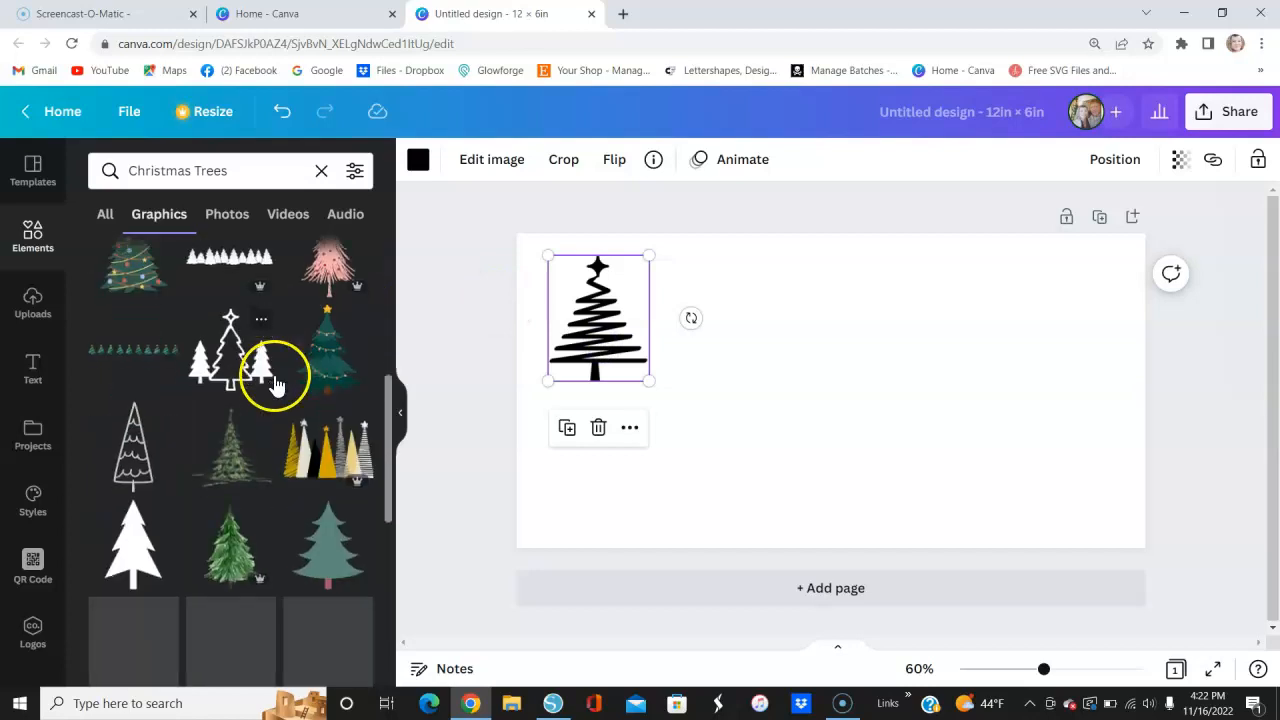
scroll(277, 385, down, 1)
click(140, 365)
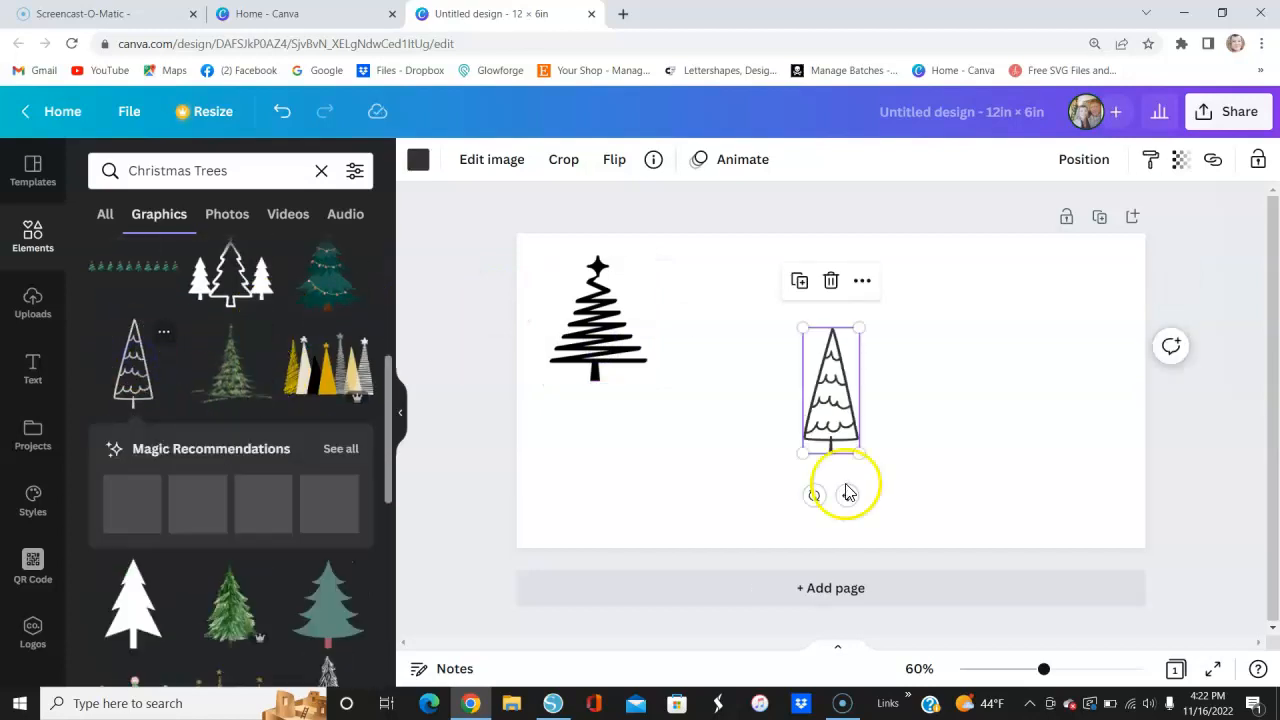
drag(857, 409, 694, 328)
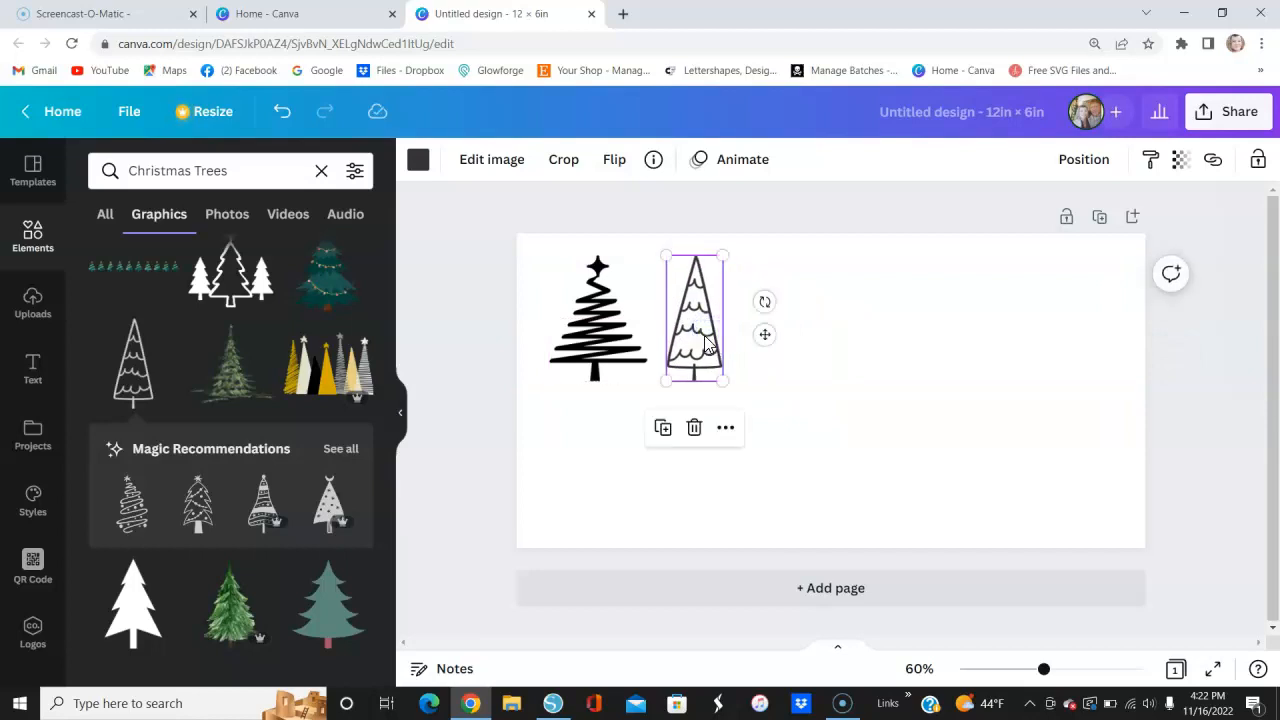
drag(723, 380, 733, 395)
click(713, 370)
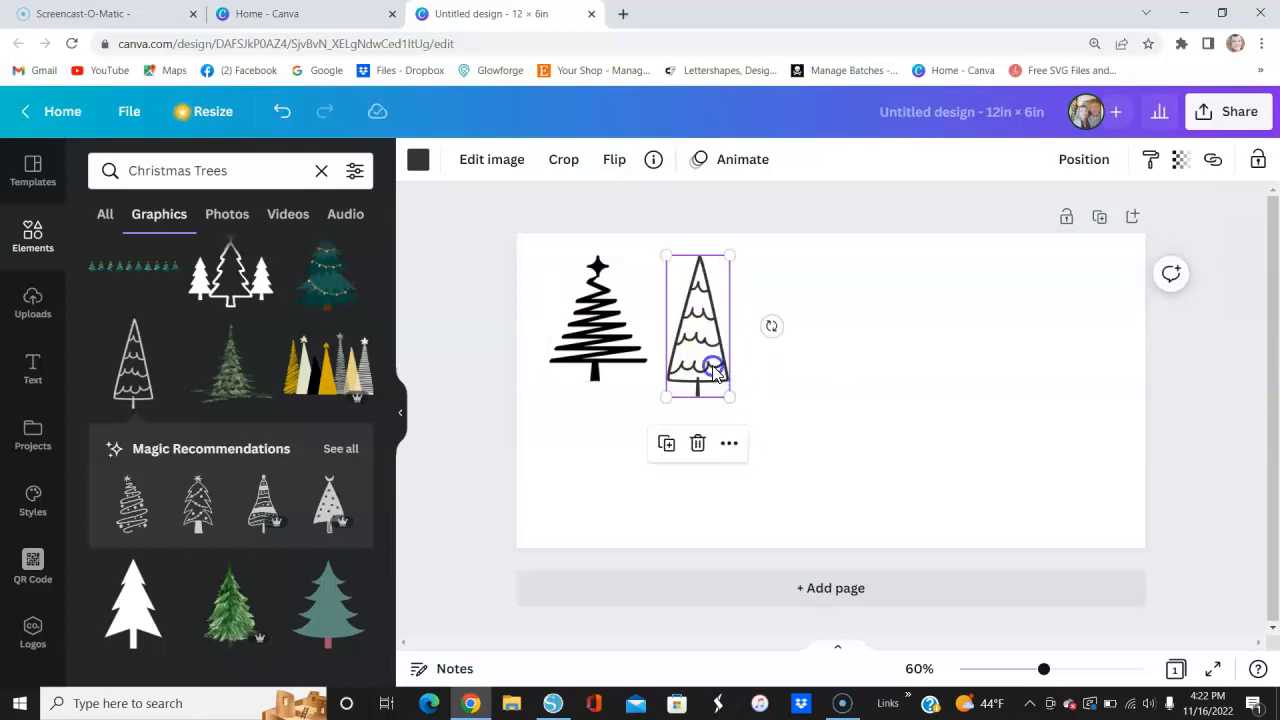
- Recolour the scalloped tree black and shrink it to match the scribble tree's height
click(418, 163)
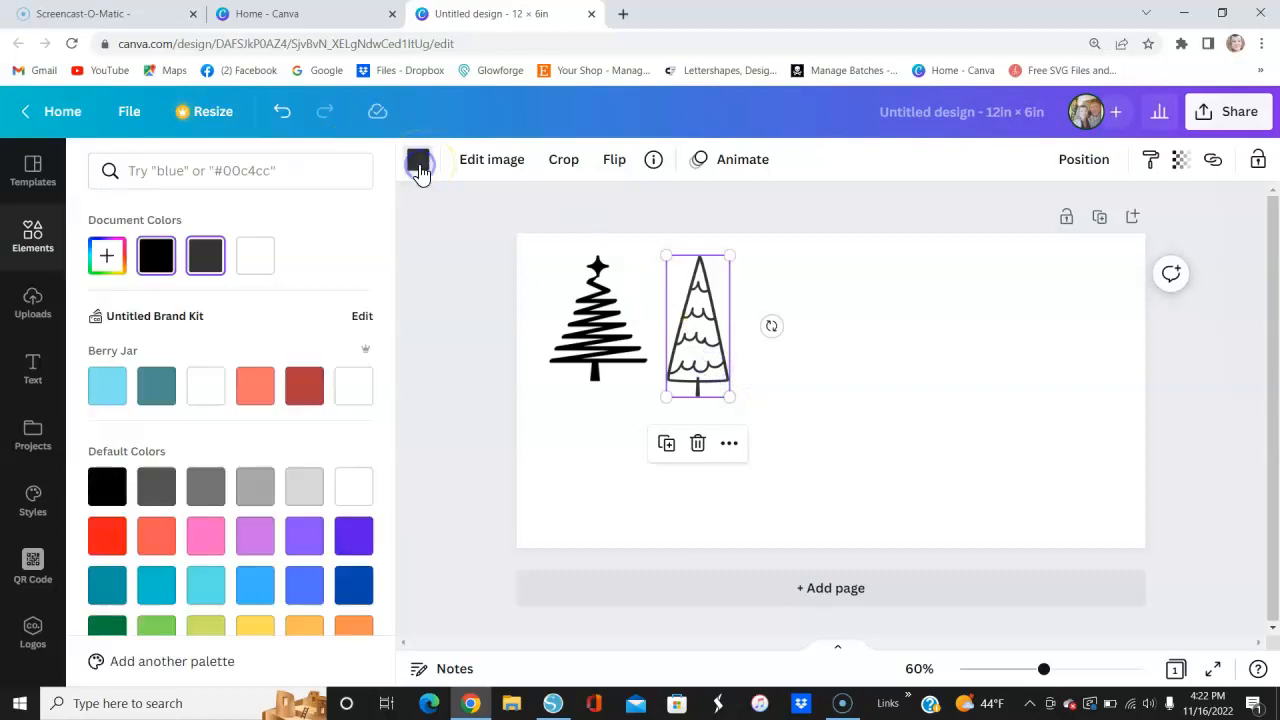
click(107, 487)
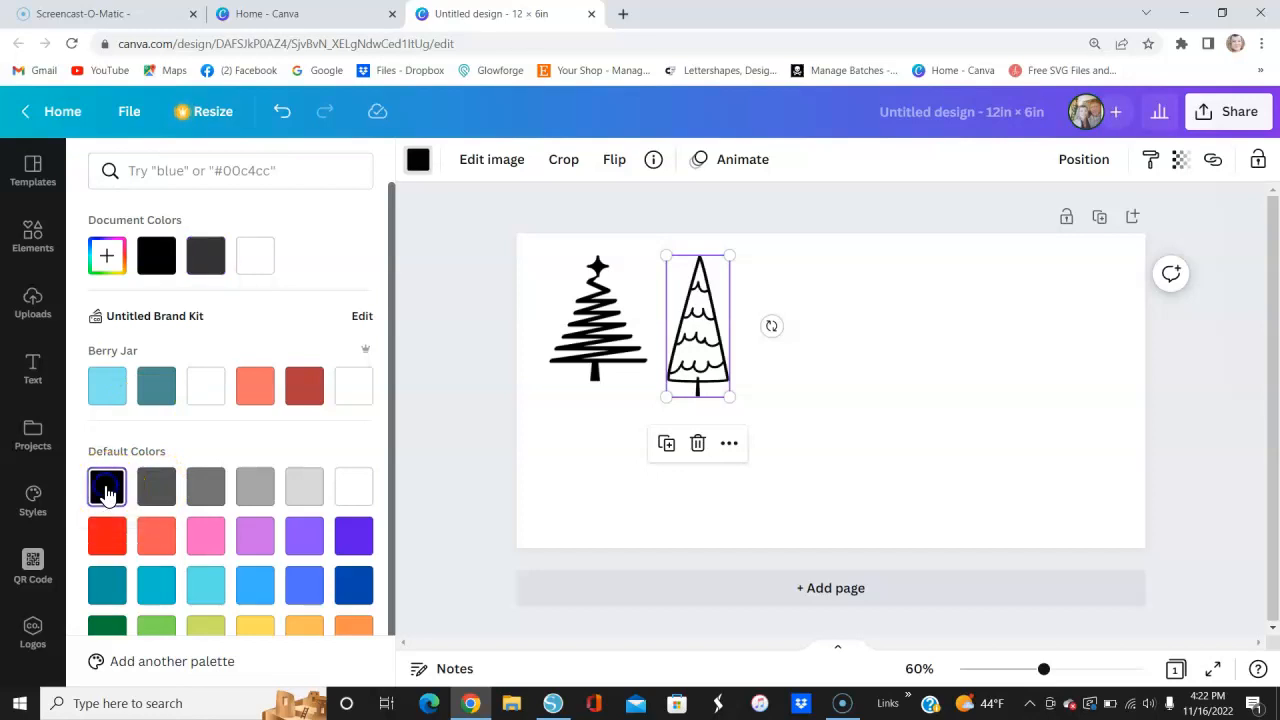
click(837, 447)
drag(722, 388, 720, 380)
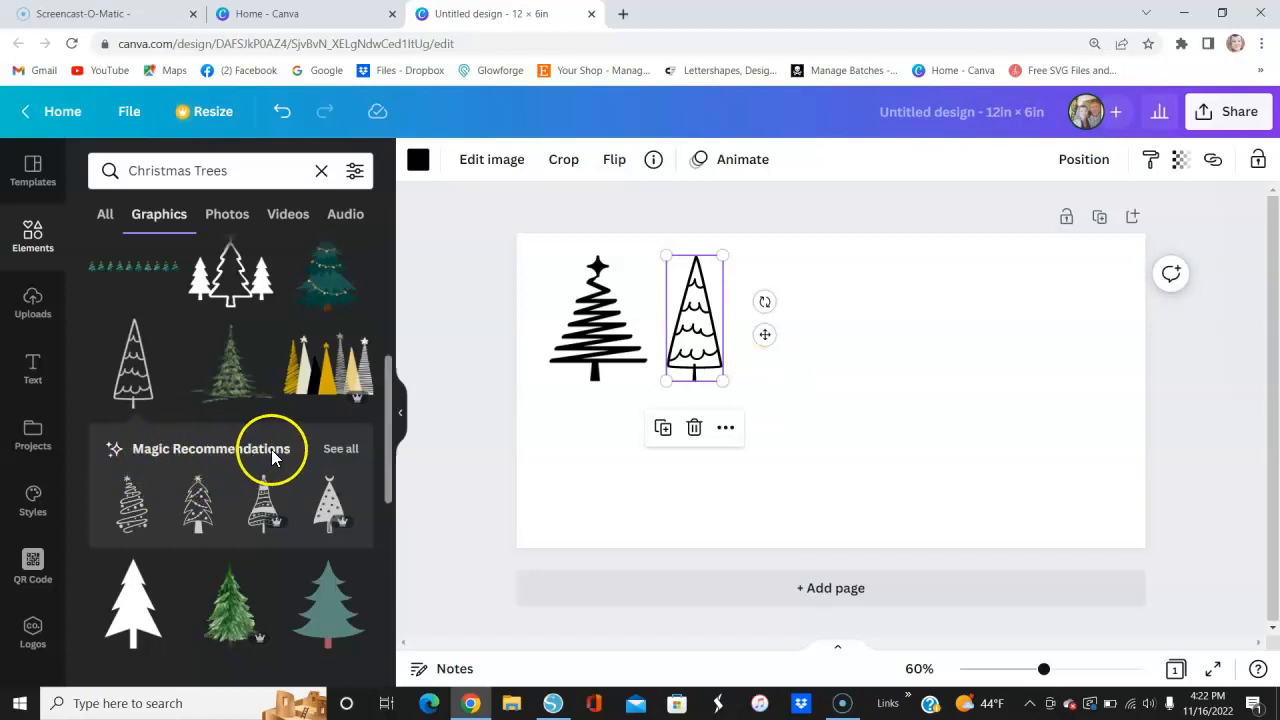
- Examine the full set of magic recommendations for the scalloped tree outline and return to the Christmas Trees results
click(340, 449)
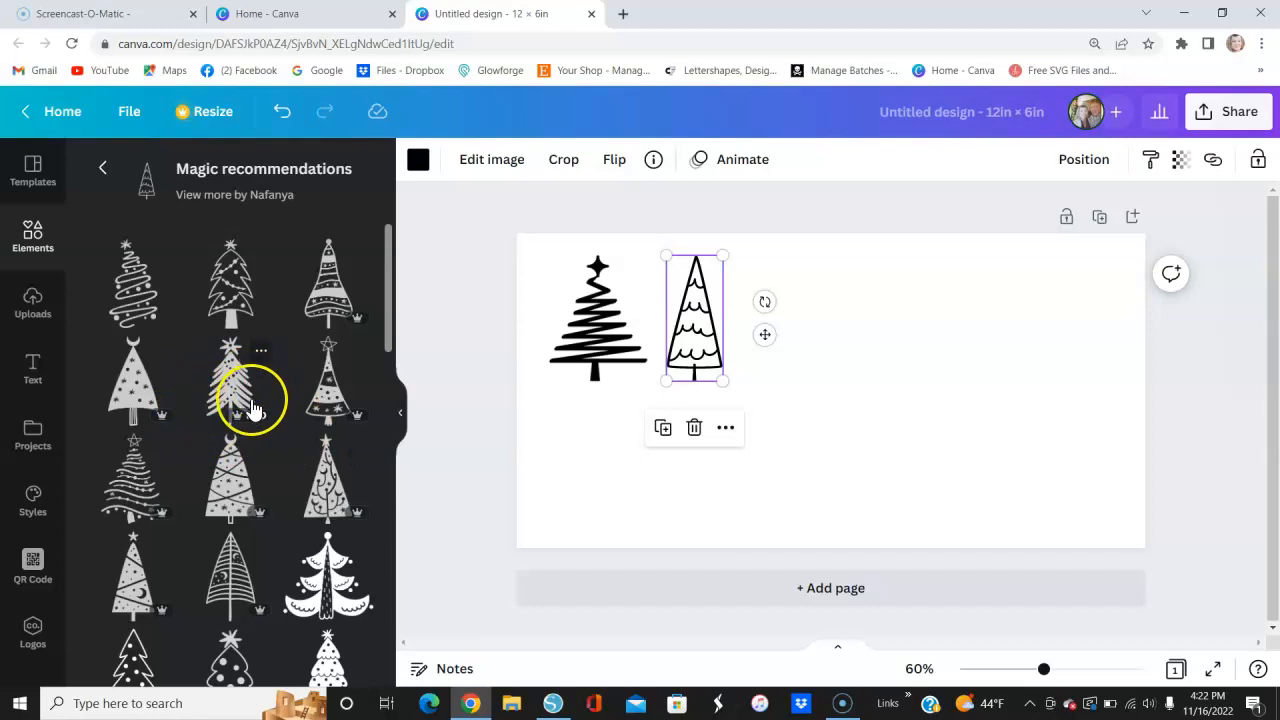
scroll(250, 405, down, 2)
scroll(252, 410, down, 3)
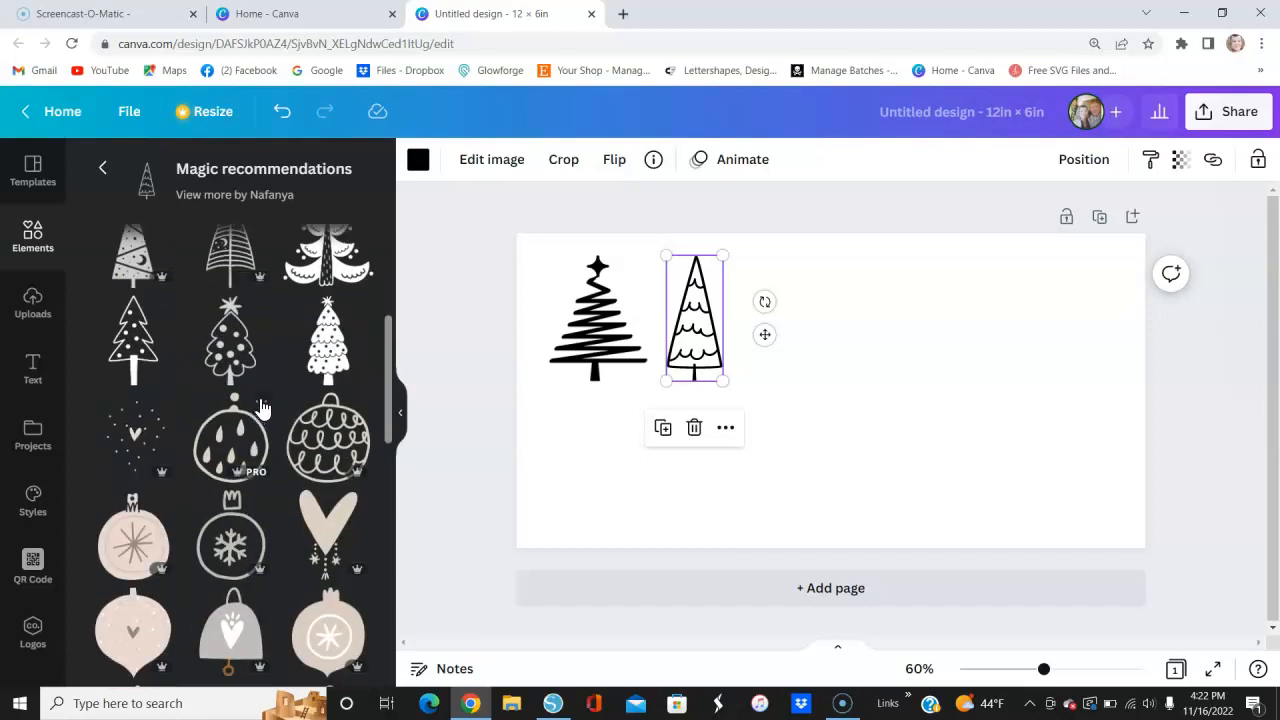
scroll(271, 428, down, 6)
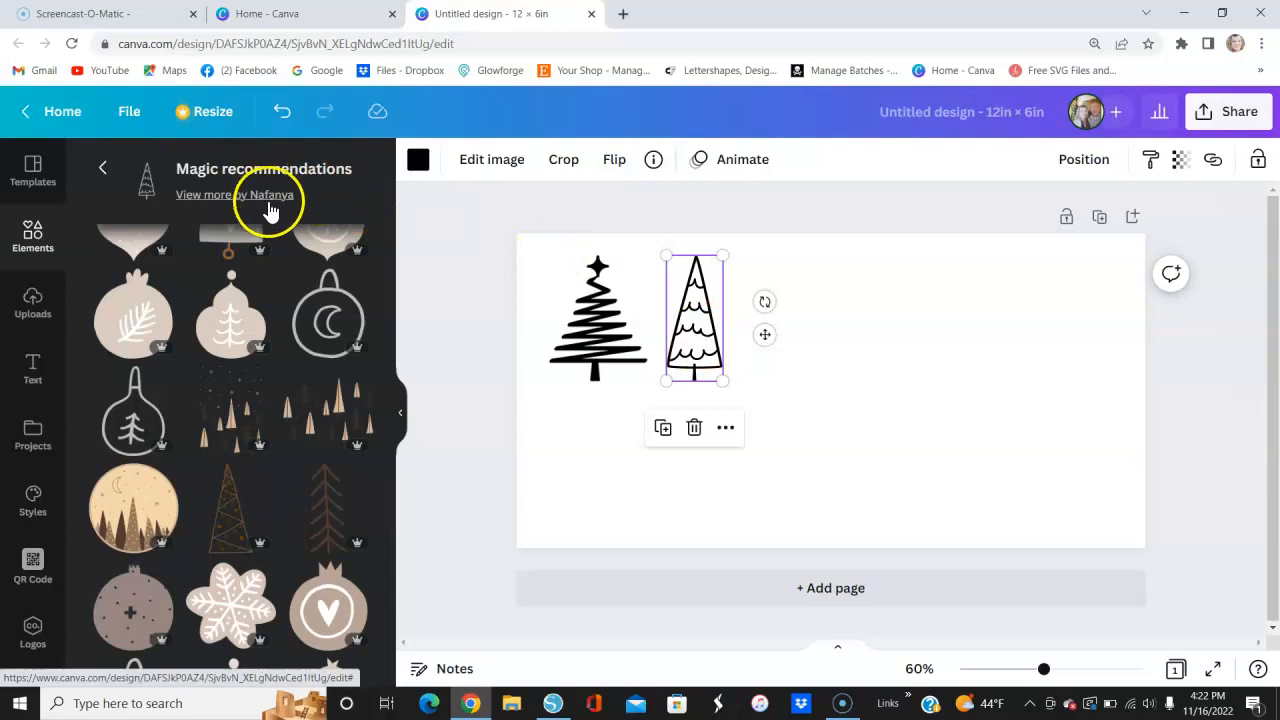
scroll(232, 425, down, 5)
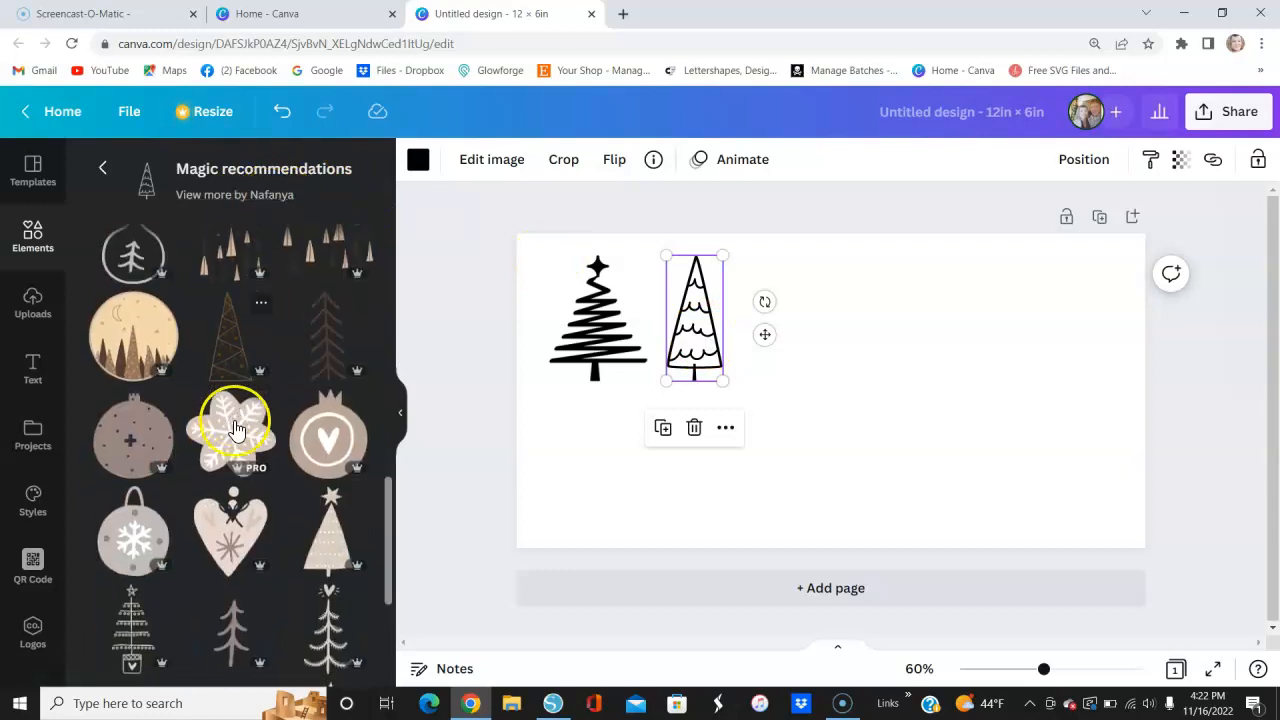
scroll(236, 430, down, 1)
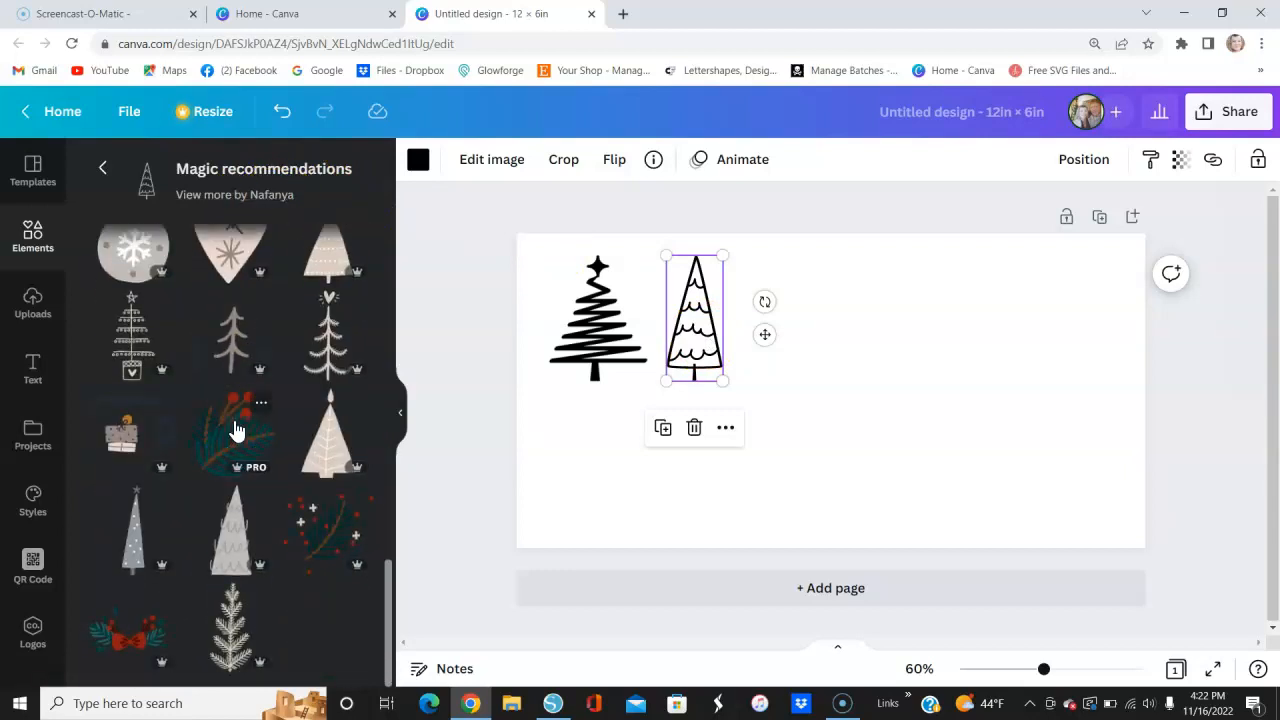
scroll(238, 430, up, 10)
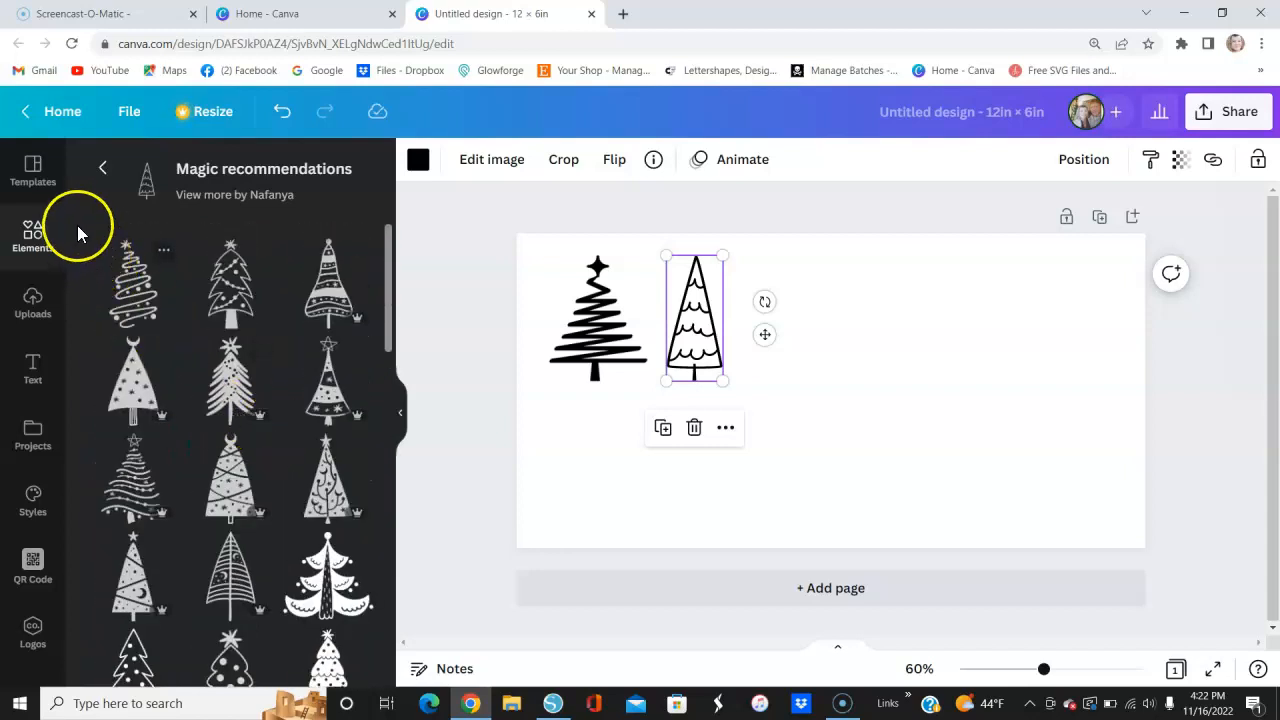
click(101, 172)
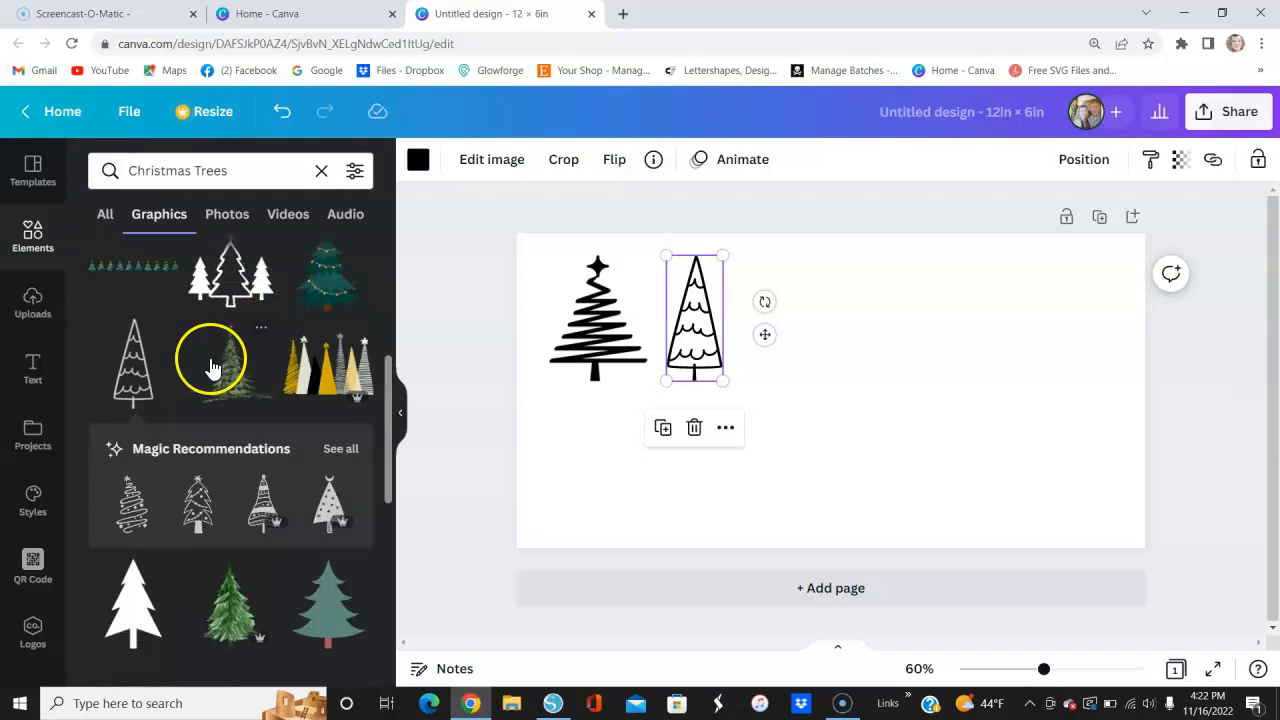
- Add the jagged three-tier tree outline and place it in the row just right of the scalloped tree
scroll(216, 398, down, 2)
scroll(216, 398, down, 2)
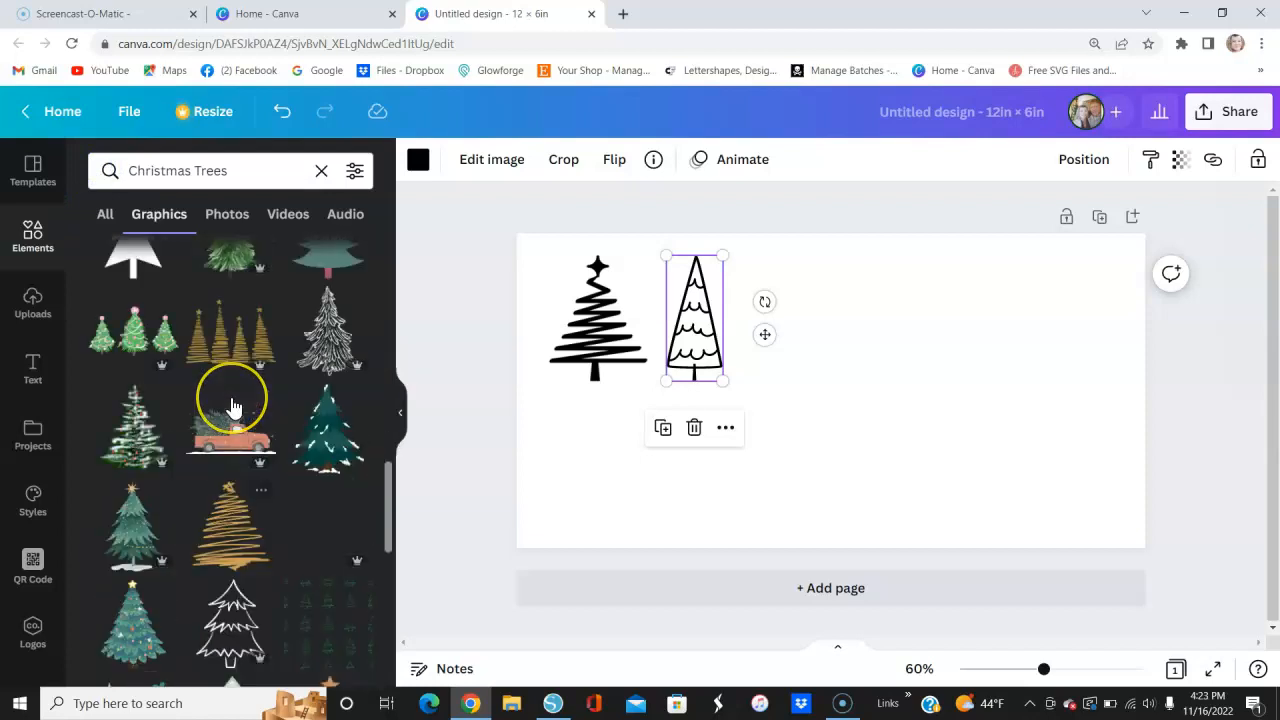
scroll(232, 405, down, 2)
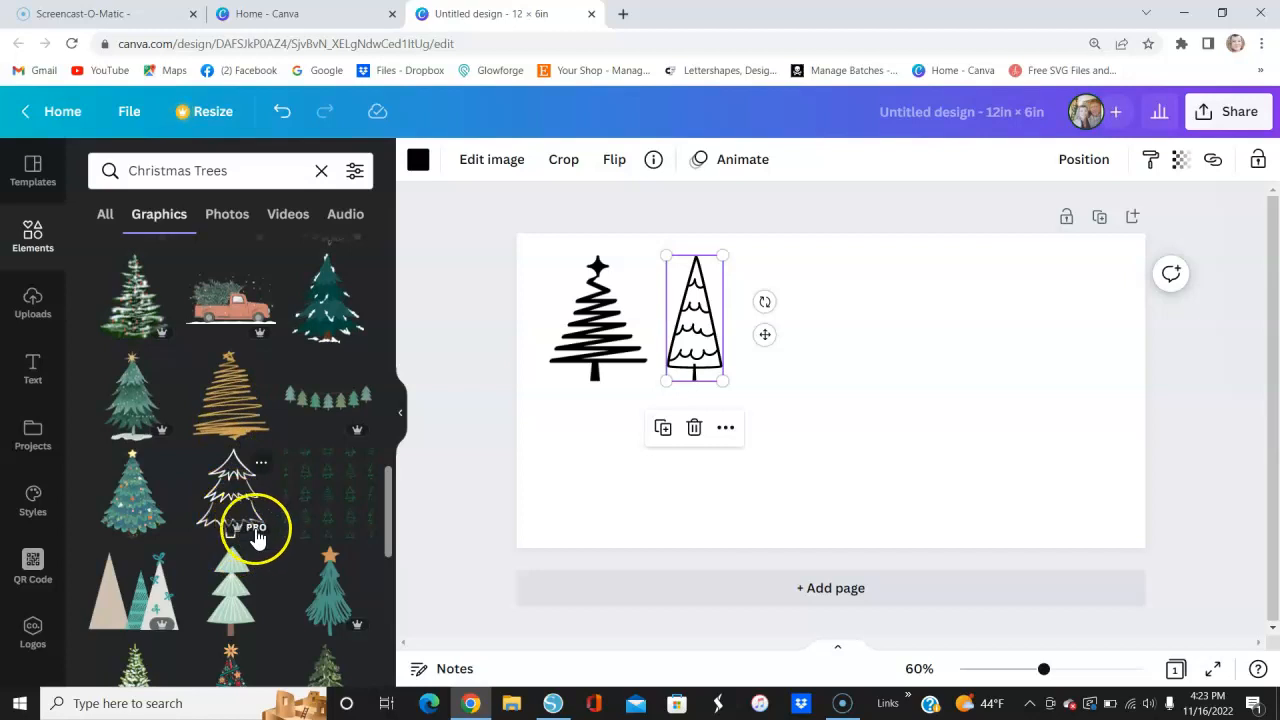
click(240, 500)
drag(829, 431, 801, 375)
- Add the dashed-stroke tree with a star and place it in the row right of the jagged outline tree
scroll(236, 445, down, 3)
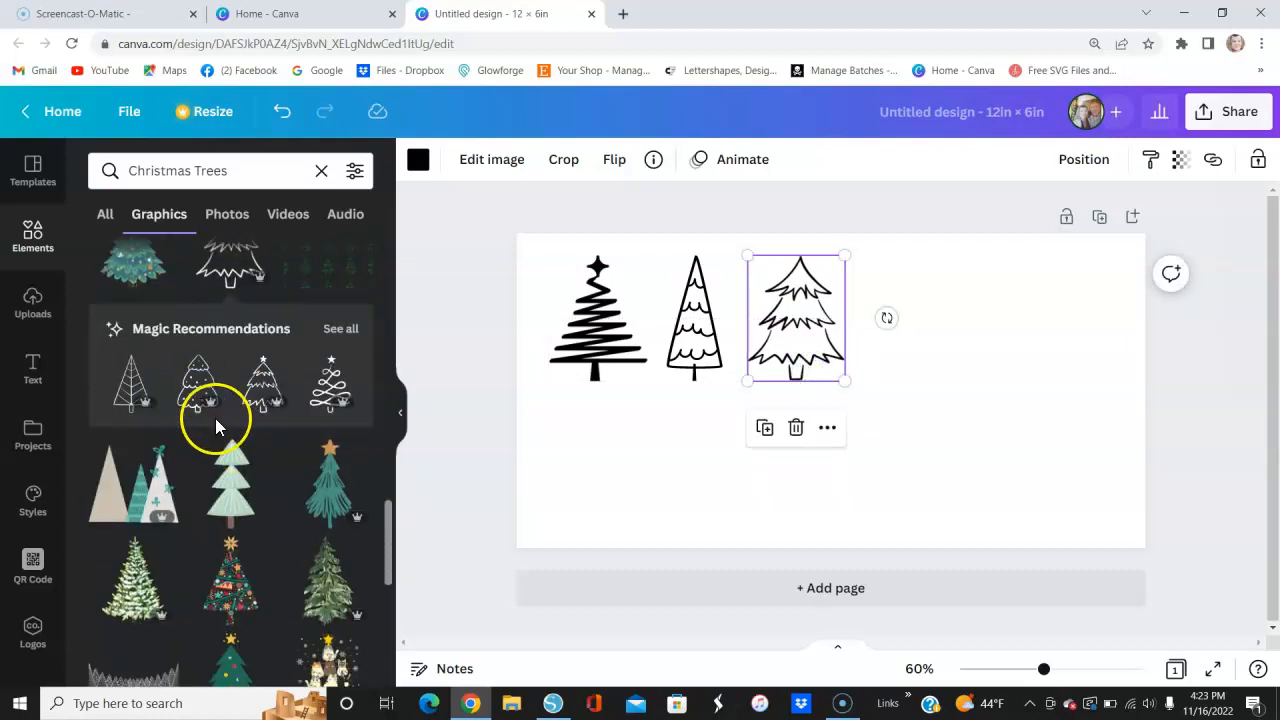
scroll(225, 440, down, 2)
scroll(247, 502, down, 4)
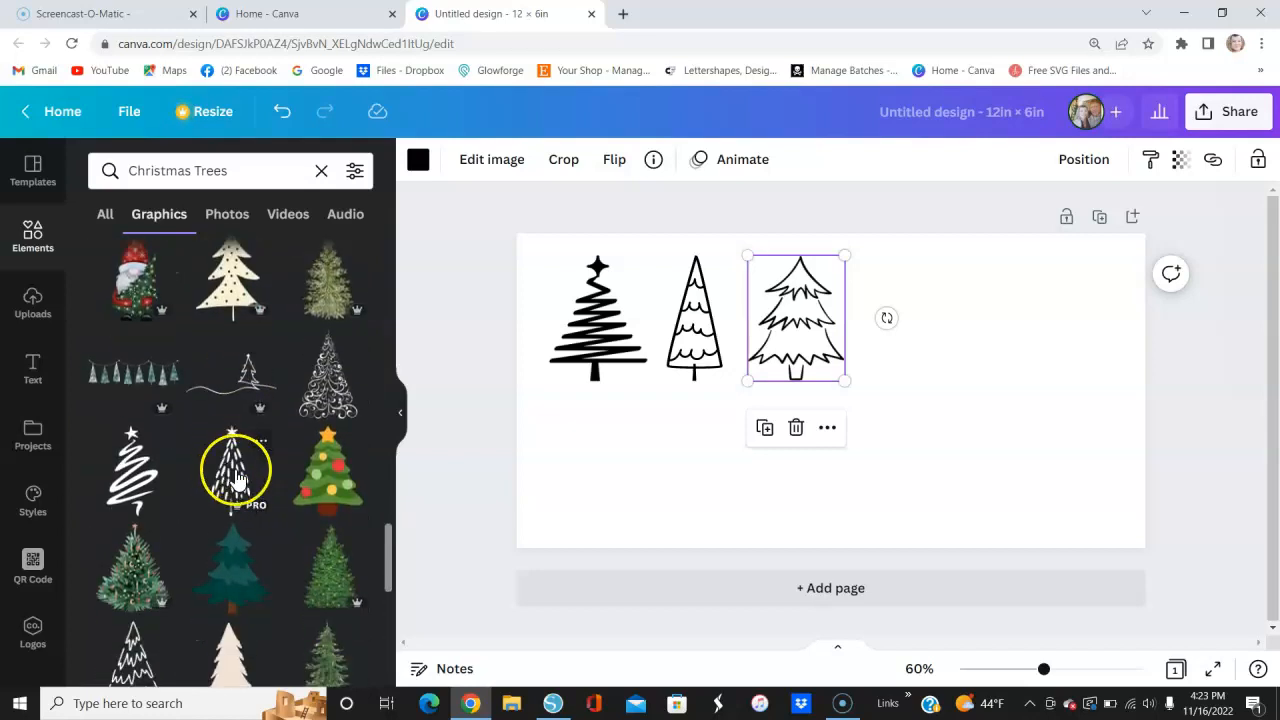
click(237, 480)
drag(851, 414, 908, 359)
click(899, 355)
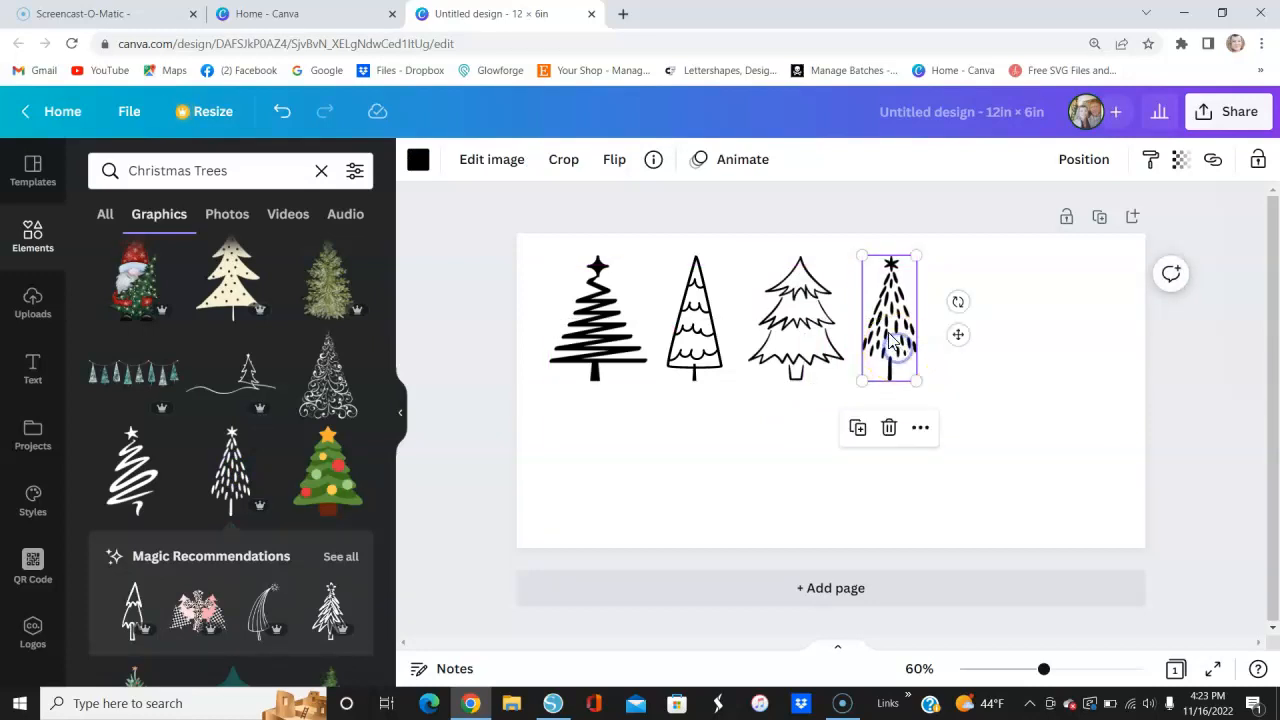
click(418, 160)
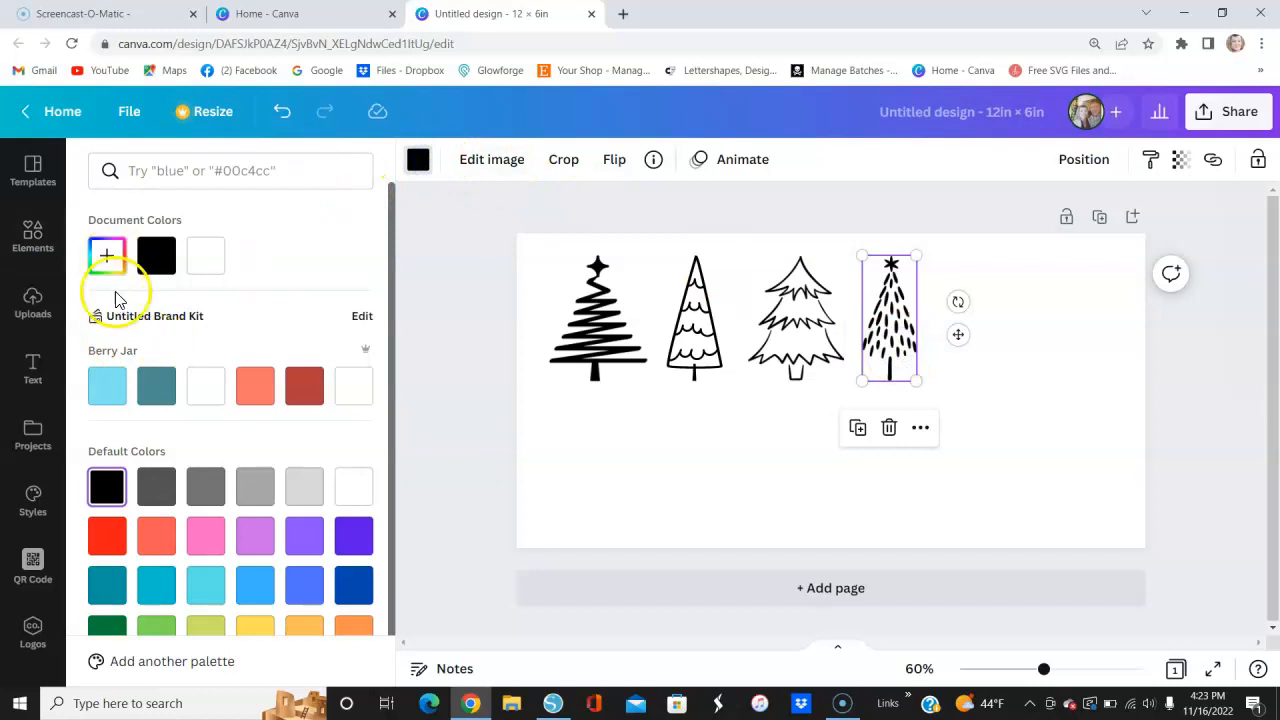
click(689, 489)
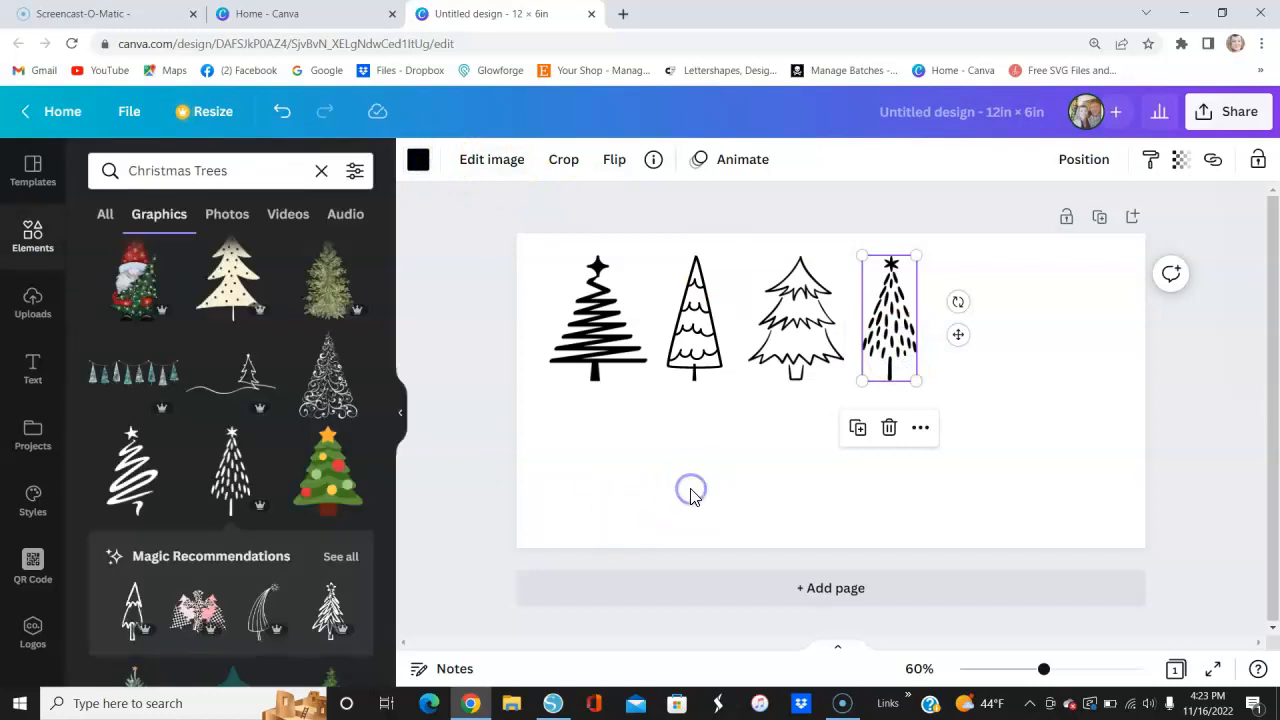
- Add the sketched spiky-branch tree with a star from the magic recommendations and place it right of the dashed tree
scroll(216, 490, down, 1)
scroll(214, 491, down, 2)
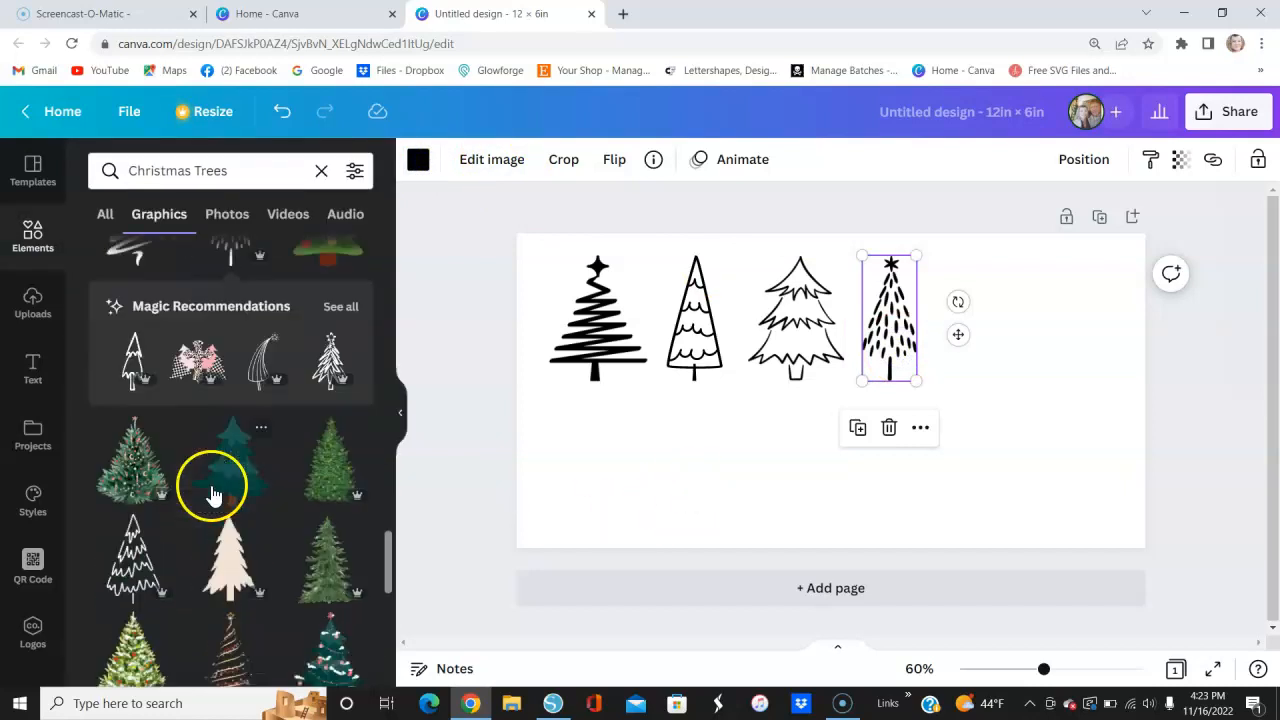
click(333, 370)
drag(829, 400, 983, 341)
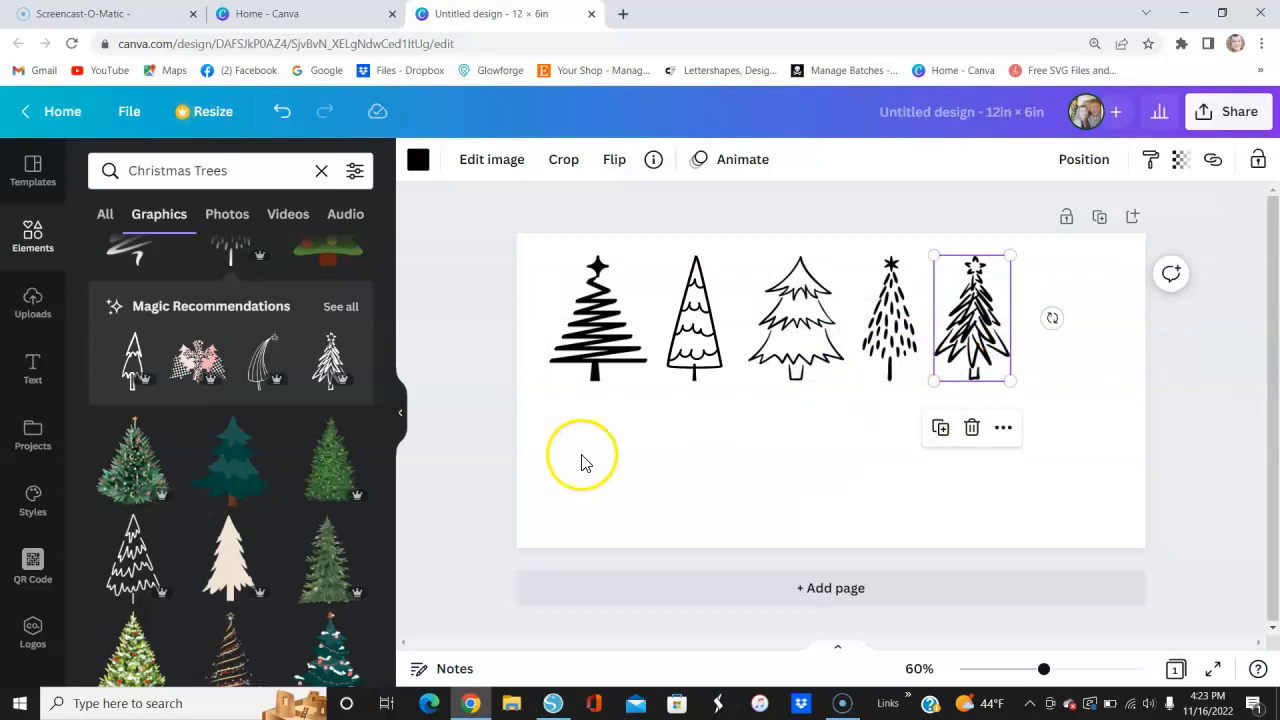
- Add the narrow star-topped tree with looped garland rows and place it at the right end of the row
scroll(181, 478, down, 2)
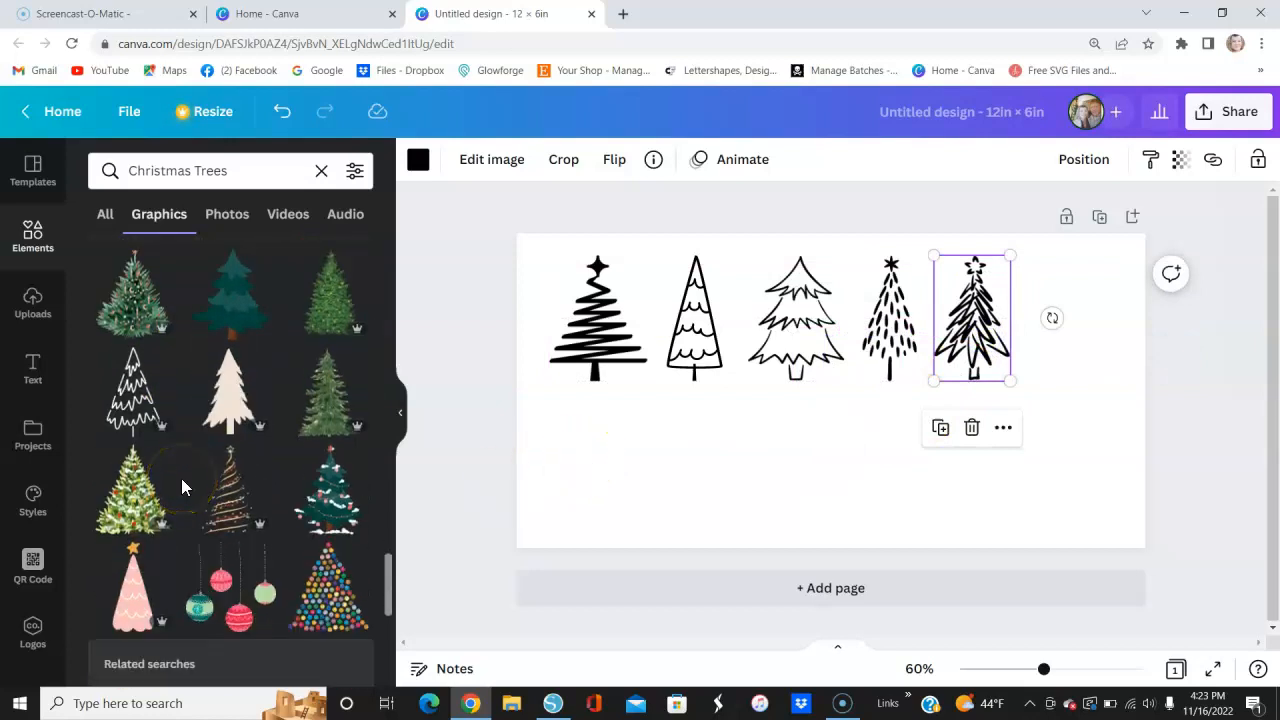
scroll(181, 471, down, 5)
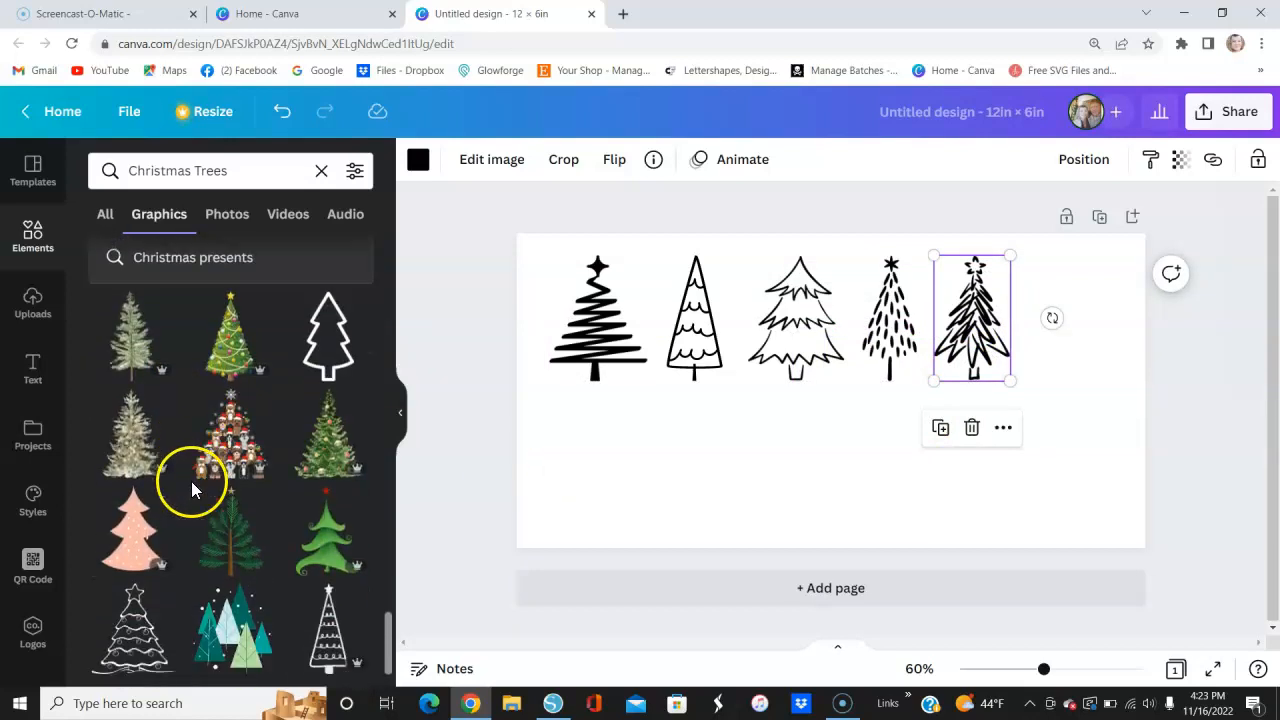
scroll(191, 482, down, 1)
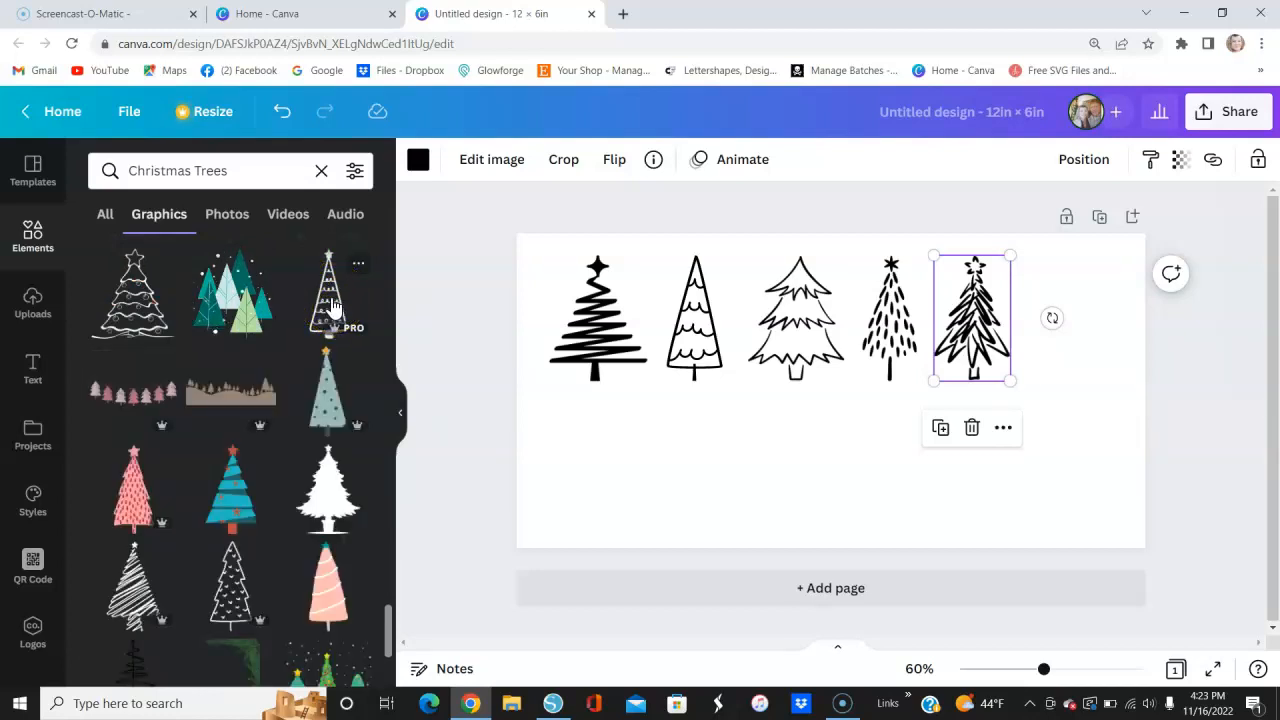
click(333, 300)
drag(866, 440, 1070, 348)
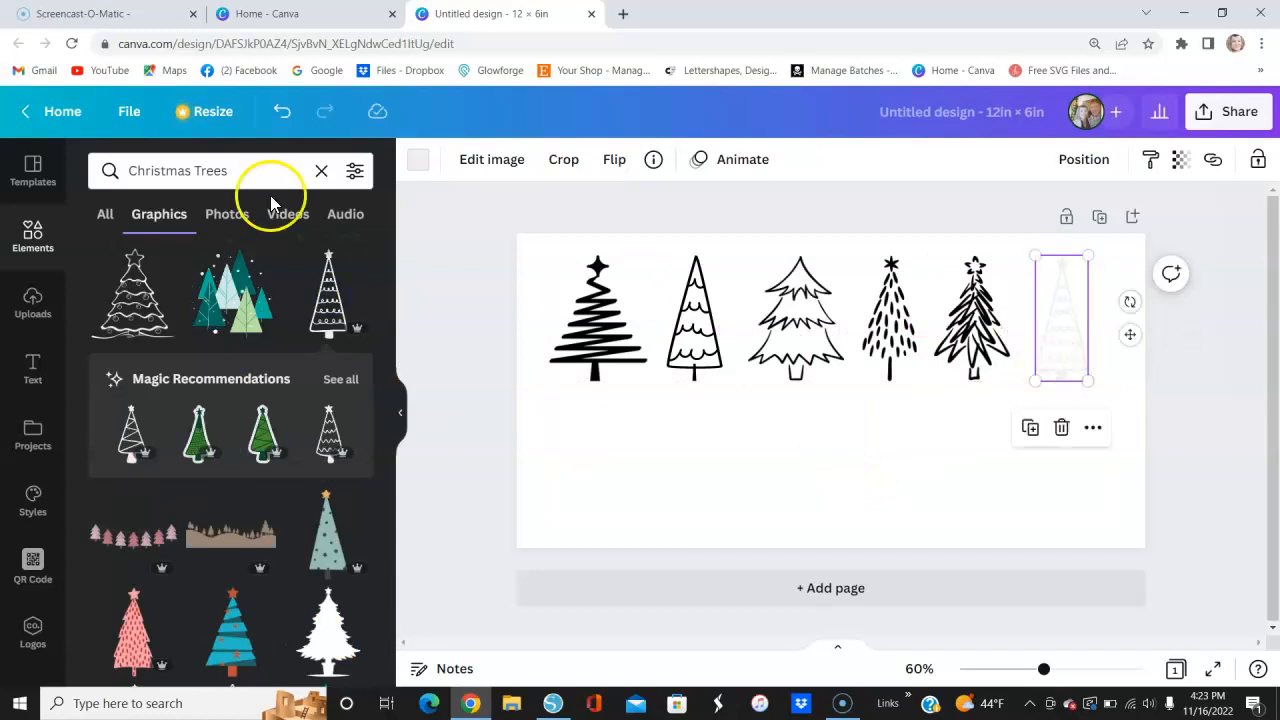
- Recolour the looped-garland tree black and size it to about 1 × 2.4 in, level with the row's base
click(418, 162)
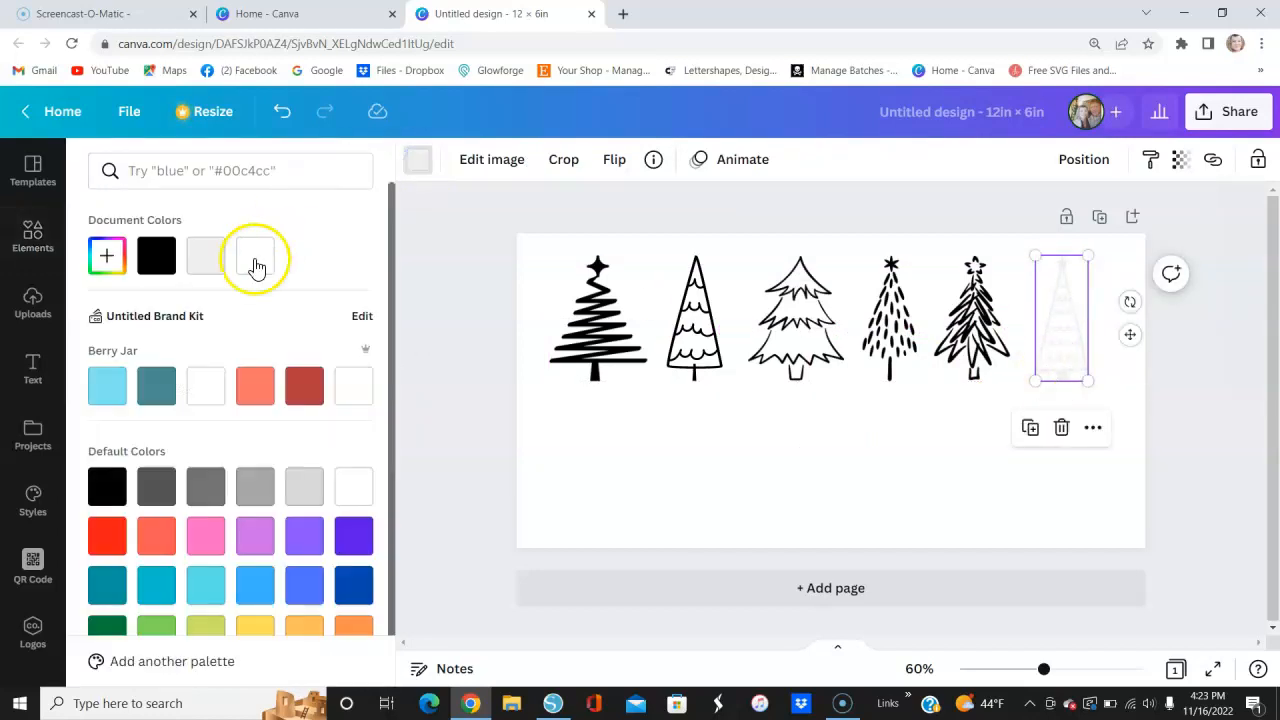
click(107, 486)
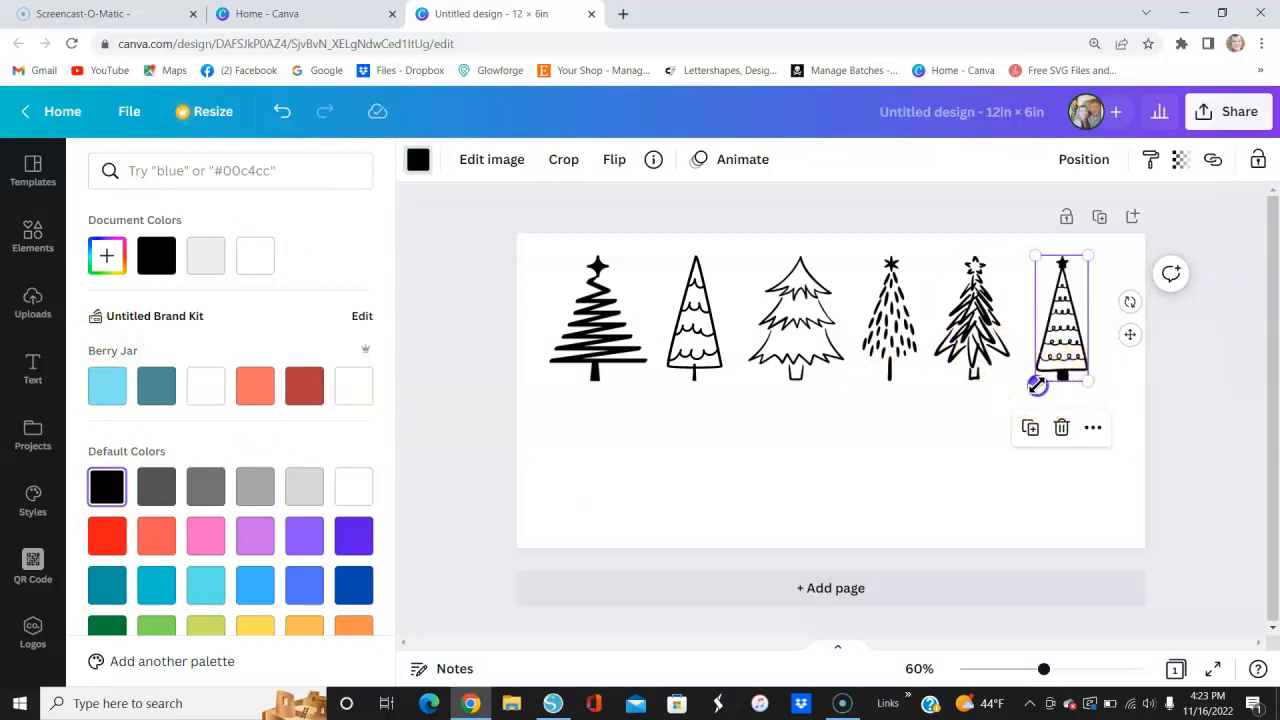
drag(1033, 387, 1034, 392)
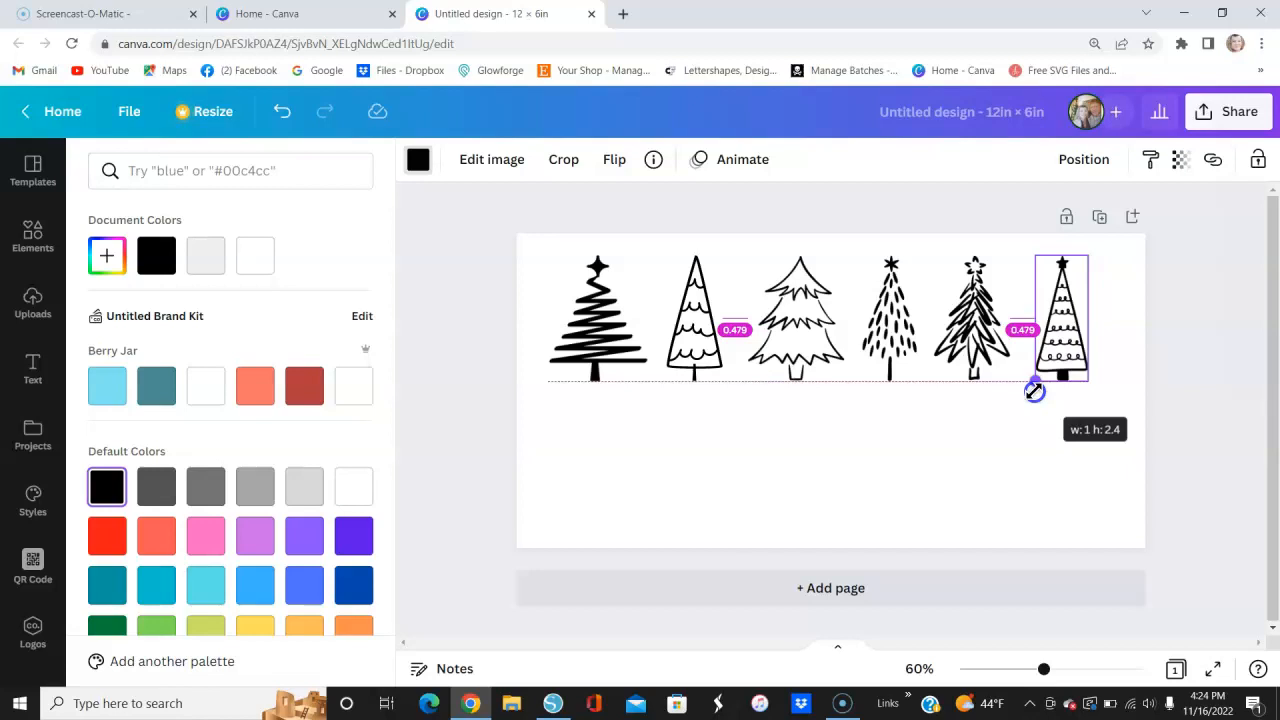
drag(1034, 392, 1034, 389)
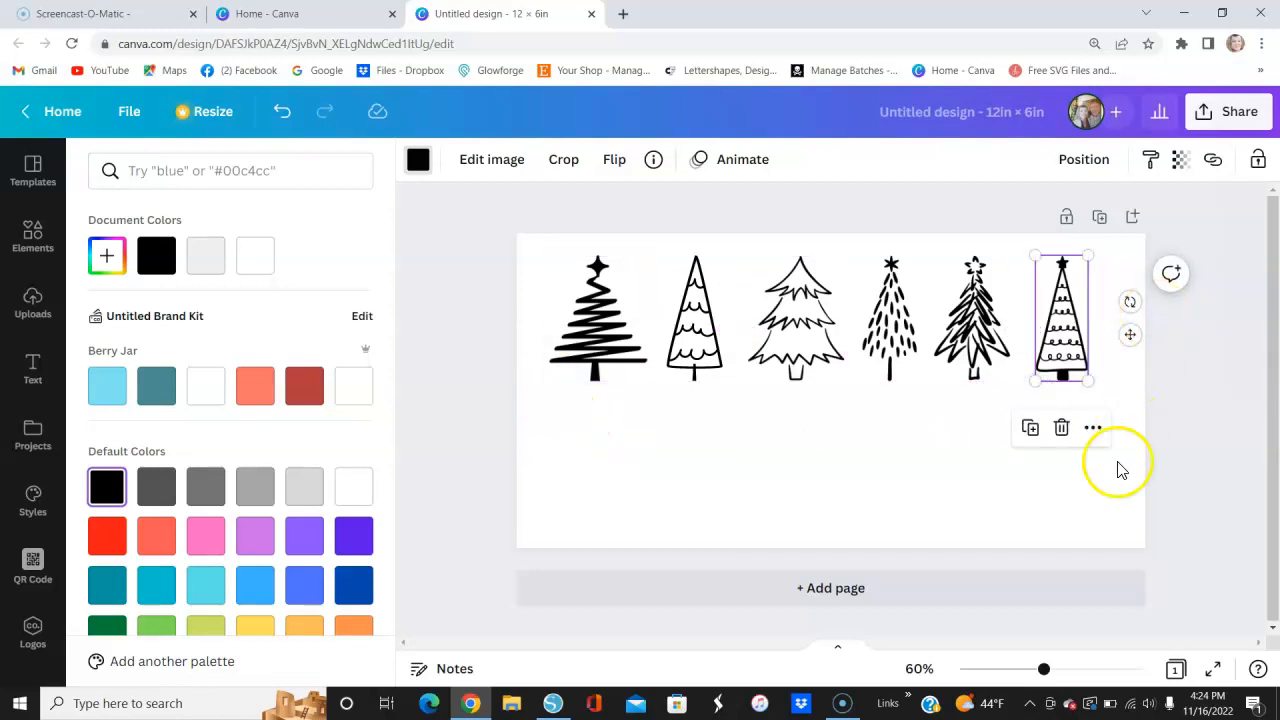
click(729, 476)
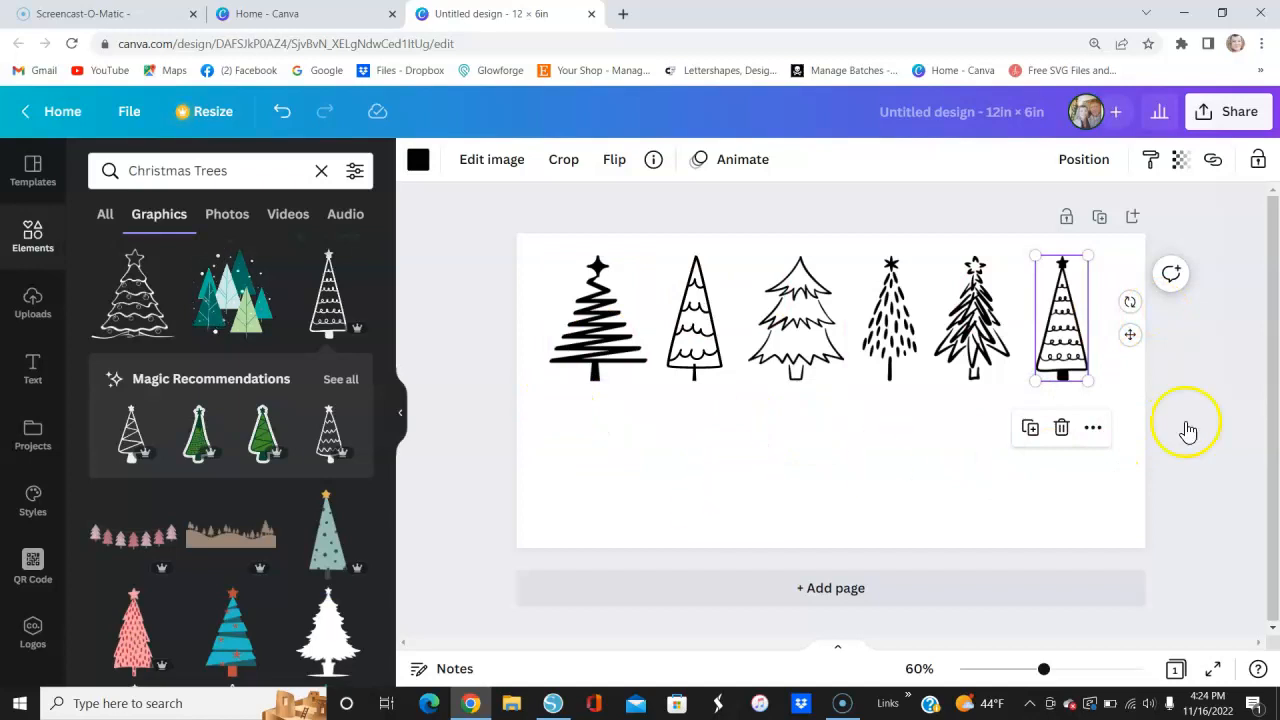
click(1184, 486)
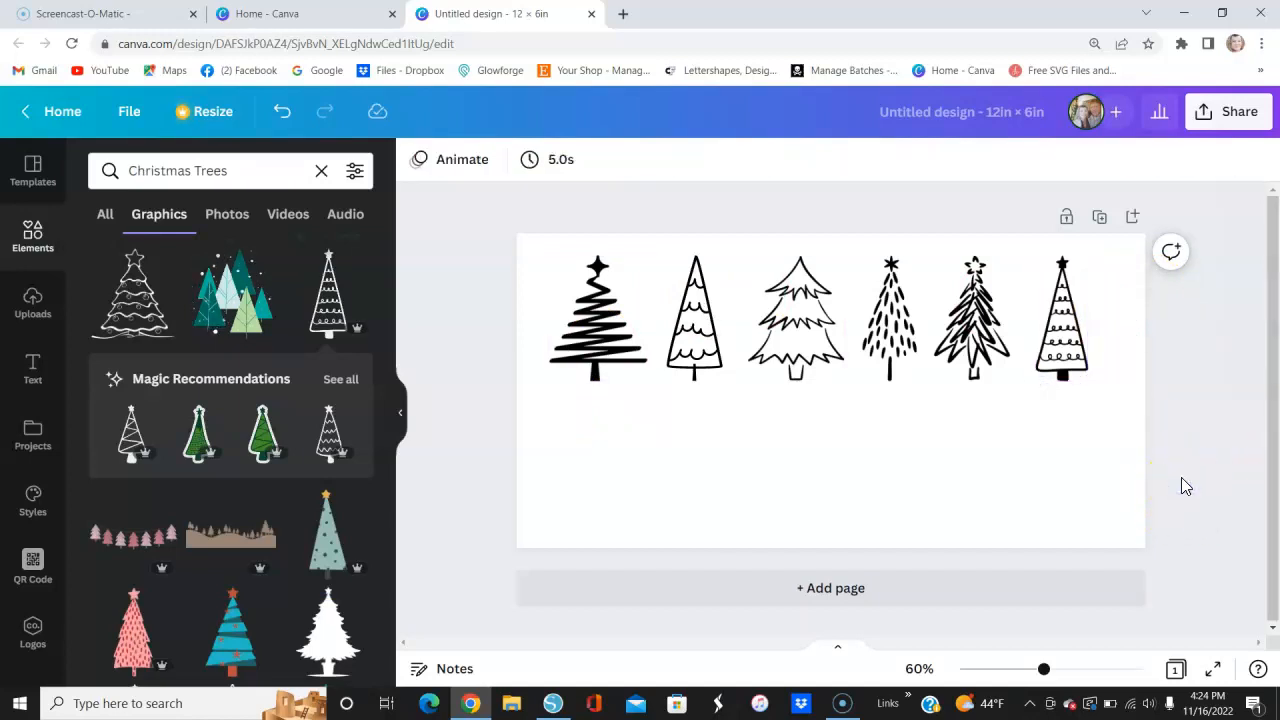
click(1147, 465)
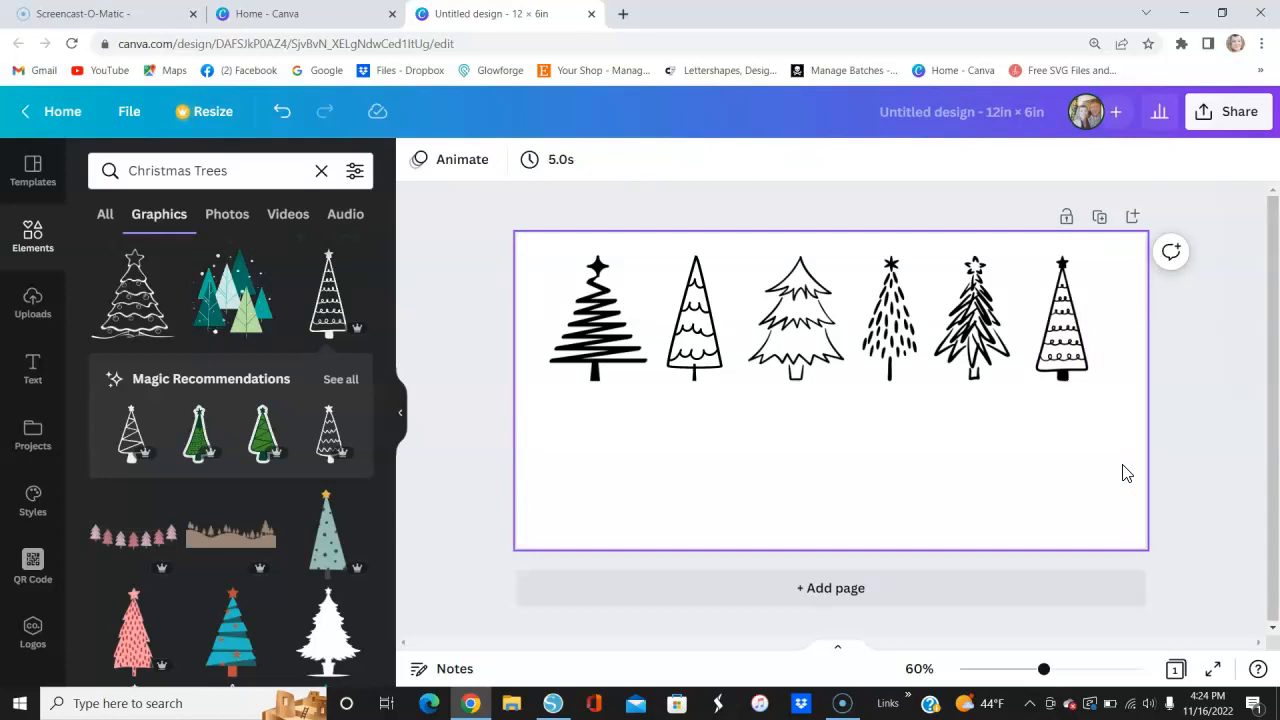
click(1088, 458)
click(1059, 474)
click(645, 392)
click(1079, 381)
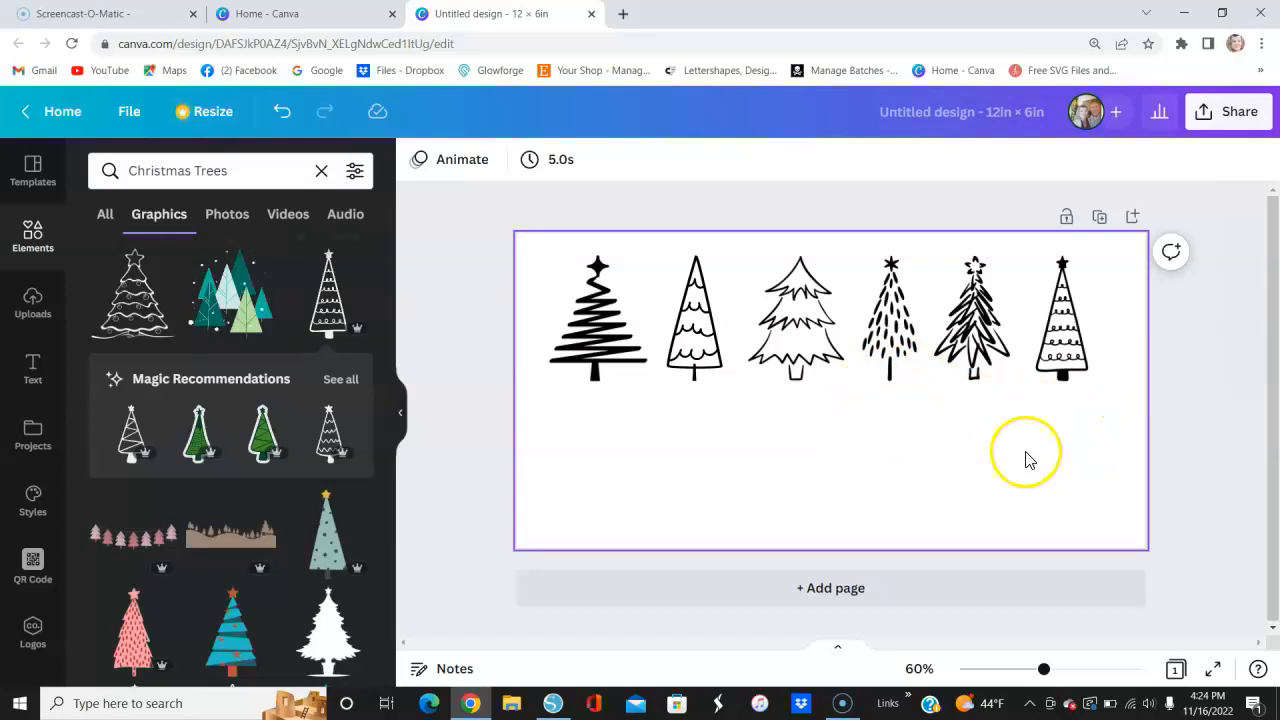
click(534, 212)
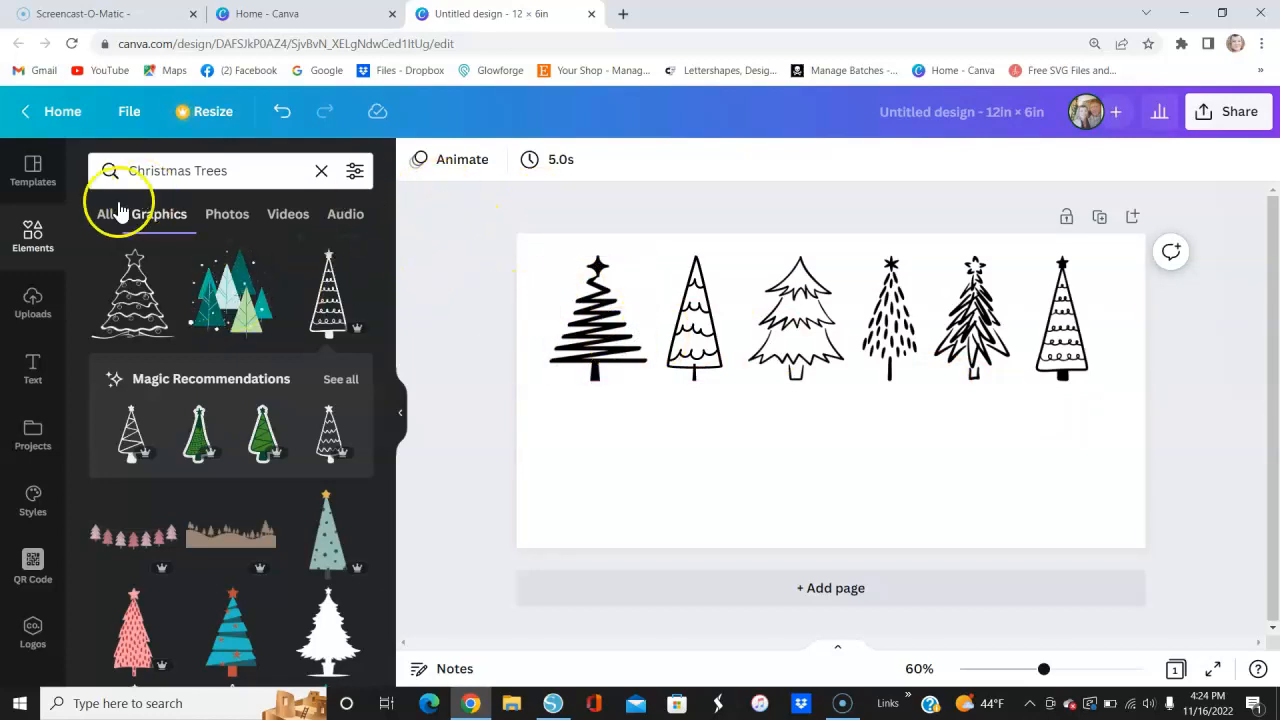
- Return to the elements library overview and look through its graphics, stickers, photos and videos categories
click(29, 240)
click(34, 241)
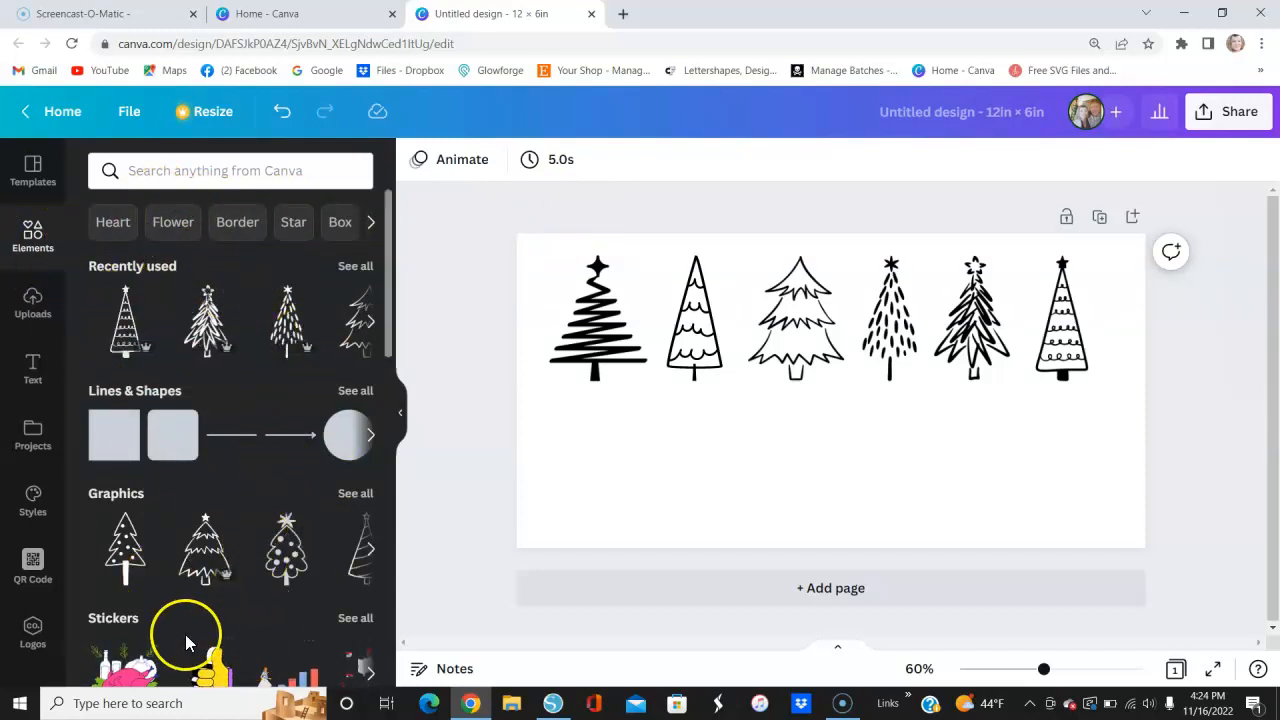
scroll(235, 494, down, 3)
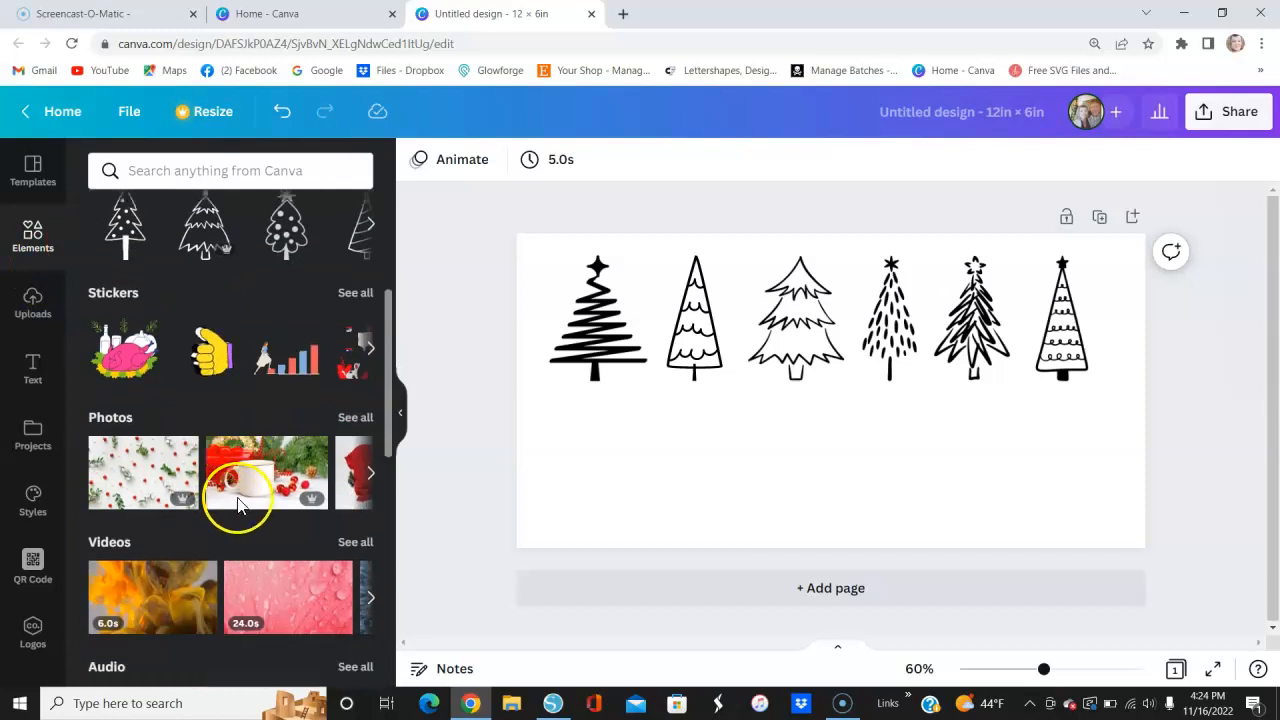
scroll(249, 352, up, 3)
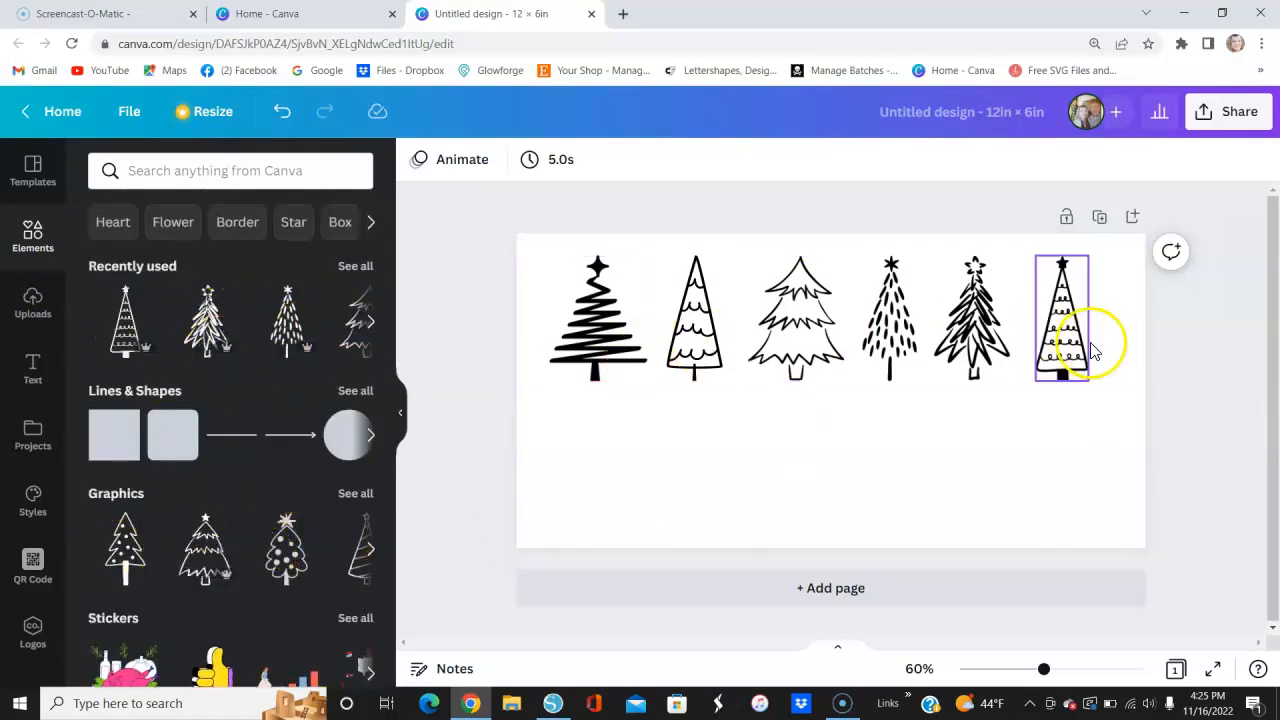
- Delete the scribble tree and put the star-topped tree with diagonal stripes from the graphics in its place at the start of the row
click(600, 362)
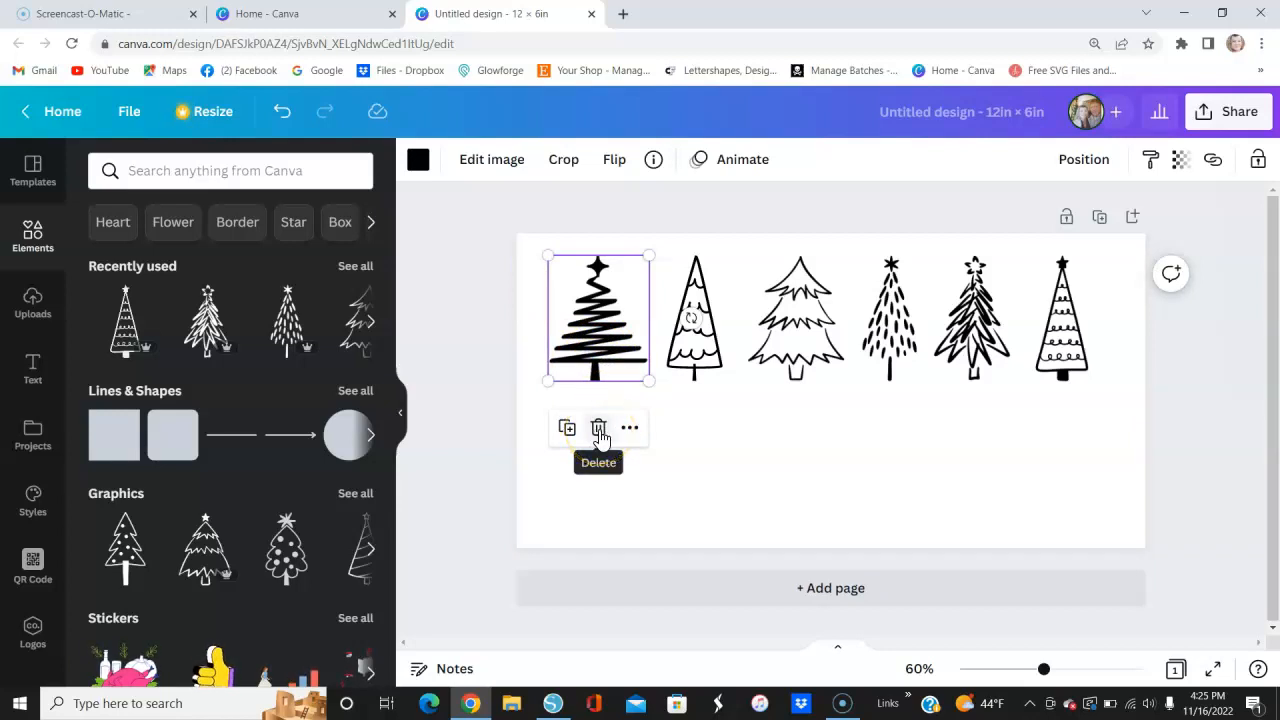
click(599, 428)
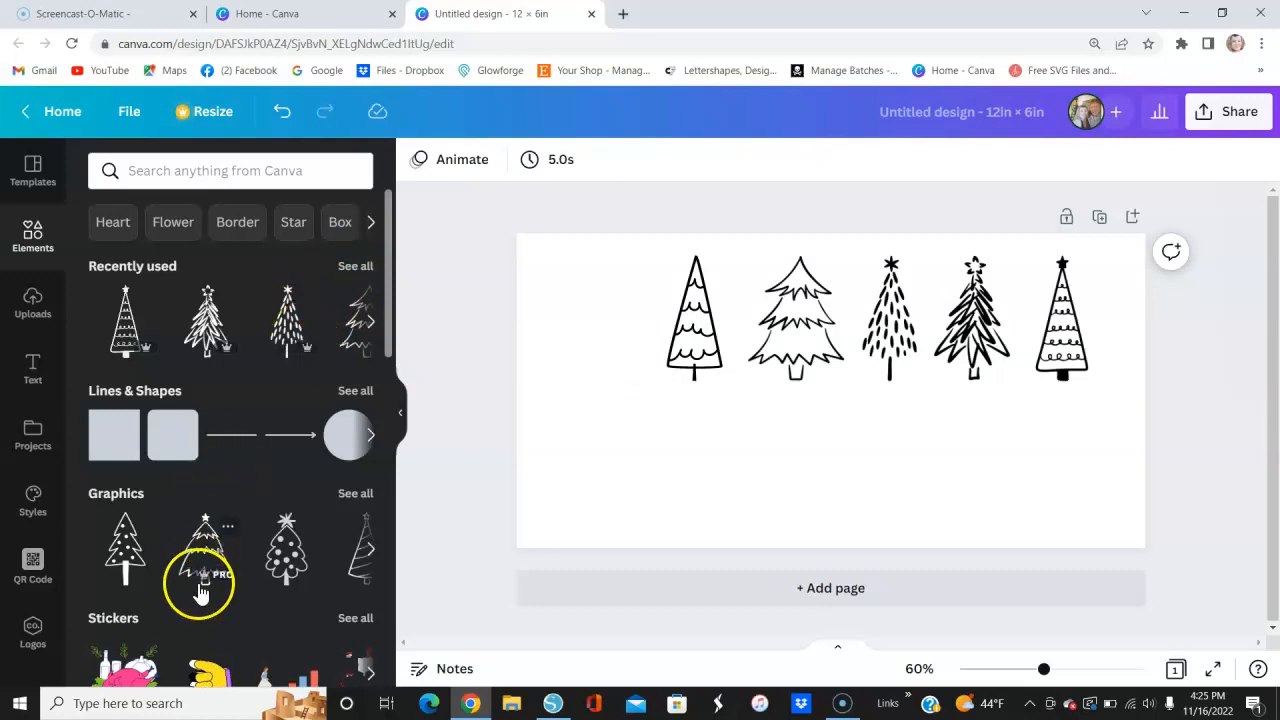
click(372, 556)
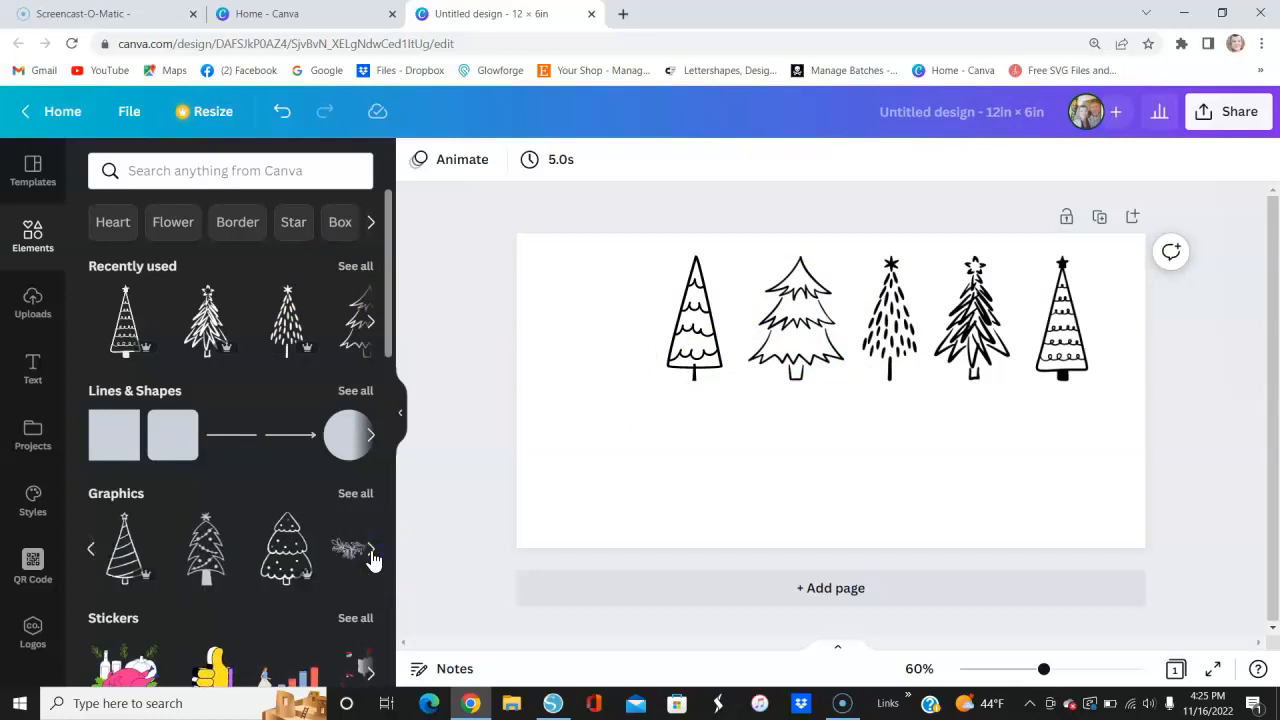
click(118, 563)
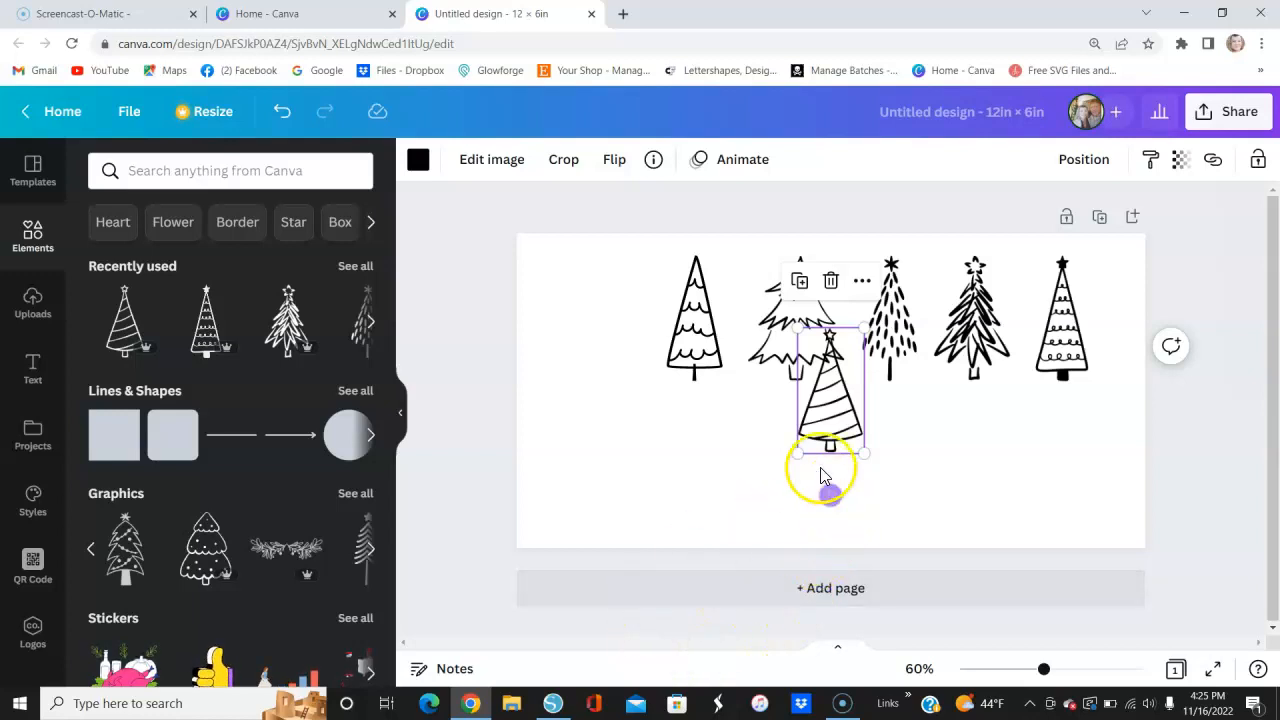
drag(829, 400, 598, 344)
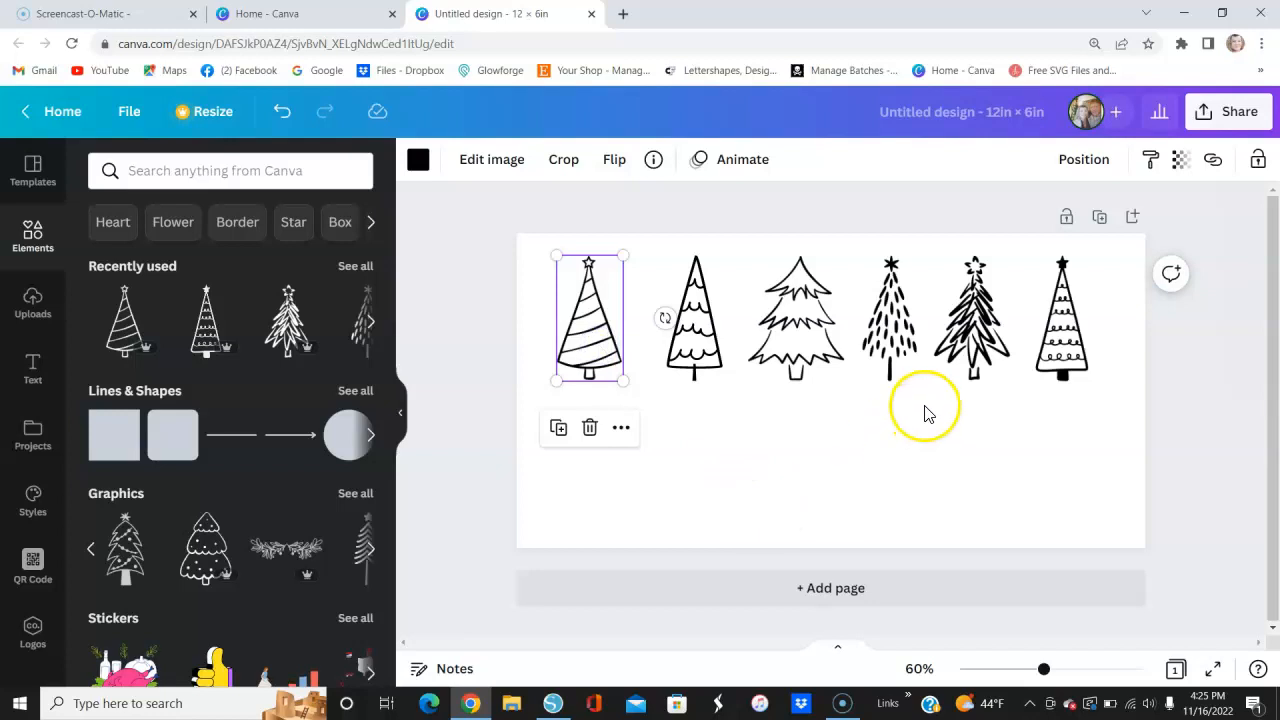
- Reorder the row so the dashed tree comes first and the diagonally striped tree fourth, spacing the trees more evenly
drag(686, 357, 676, 358)
drag(806, 376, 798, 376)
click(890, 366)
mouse_move(893, 366)
mouse_down()
mouse_move(534, 366)
mouse_move(905, 366)
mouse_up()
drag(534, 371, 590, 356)
click(686, 376)
drag(688, 374, 675, 374)
mouse_move(809, 380)
mouse_down()
mouse_move(893, 375)
mouse_move(882, 372)
mouse_up()
drag(971, 372, 972, 366)
mouse_move(1058, 360)
mouse_down()
mouse_move(1046, 360)
mouse_move(1063, 370)
mouse_up()
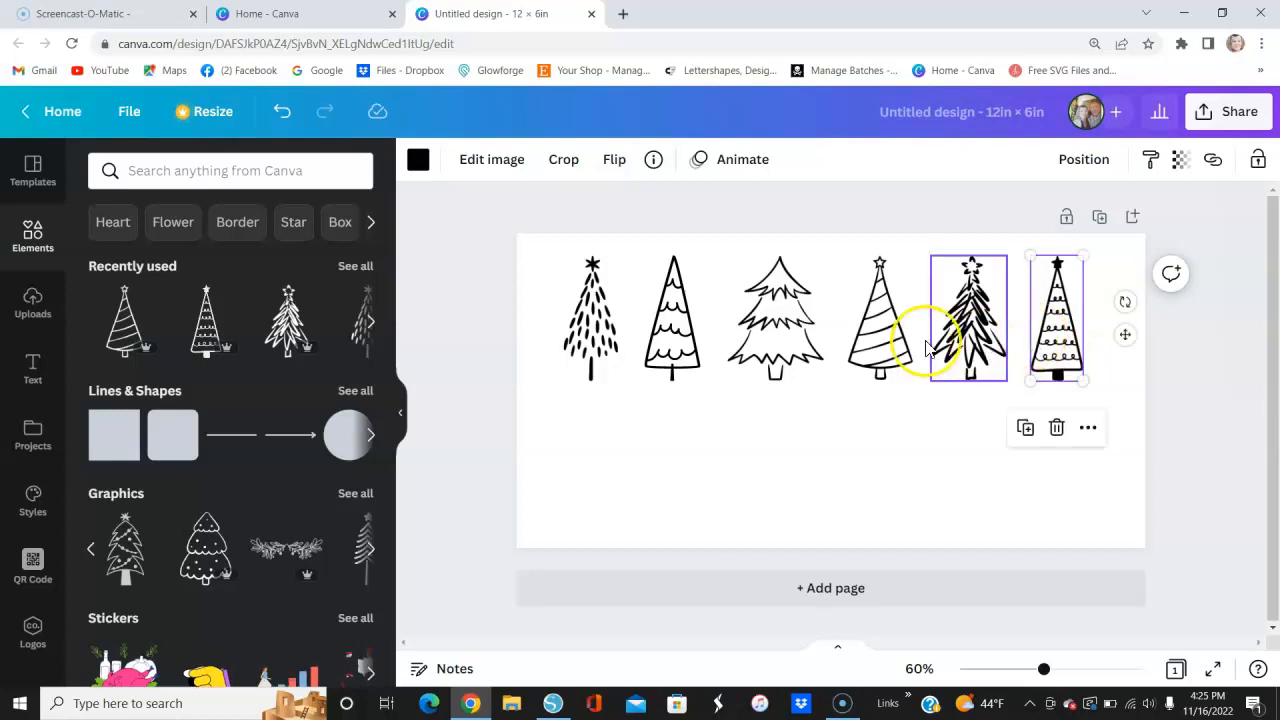
- Fine-tune the spacing of the dashed and scalloped trees at the start of the row and deselect them
click(590, 345)
drag(591, 347, 620, 350)
drag(694, 337, 703, 345)
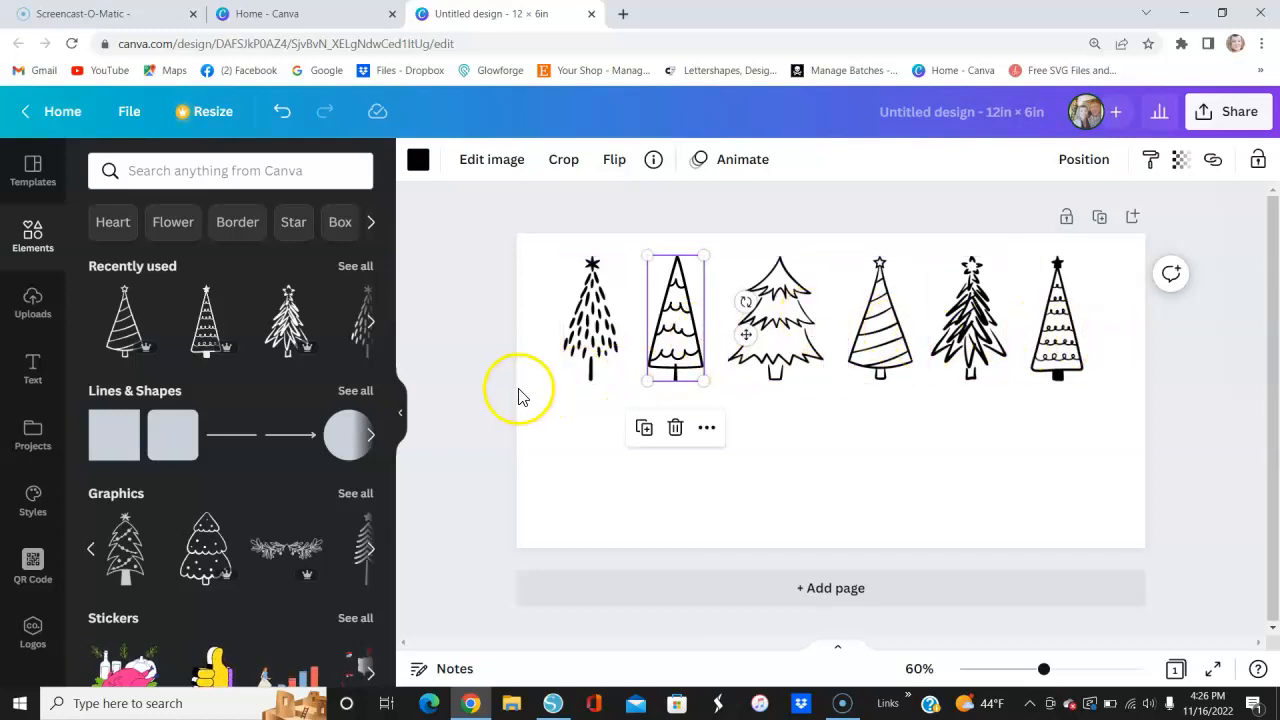
click(583, 465)
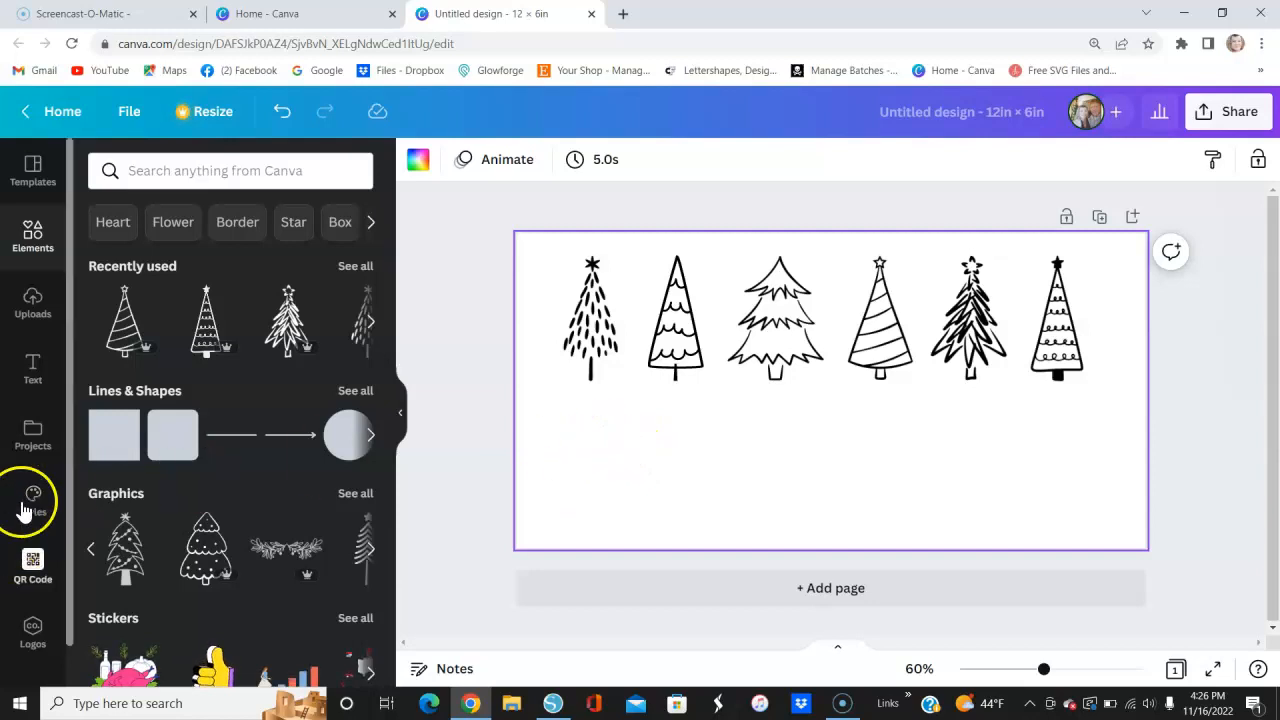
- Add a heading text that reads "Oh Christmas Tree"
click(35, 368)
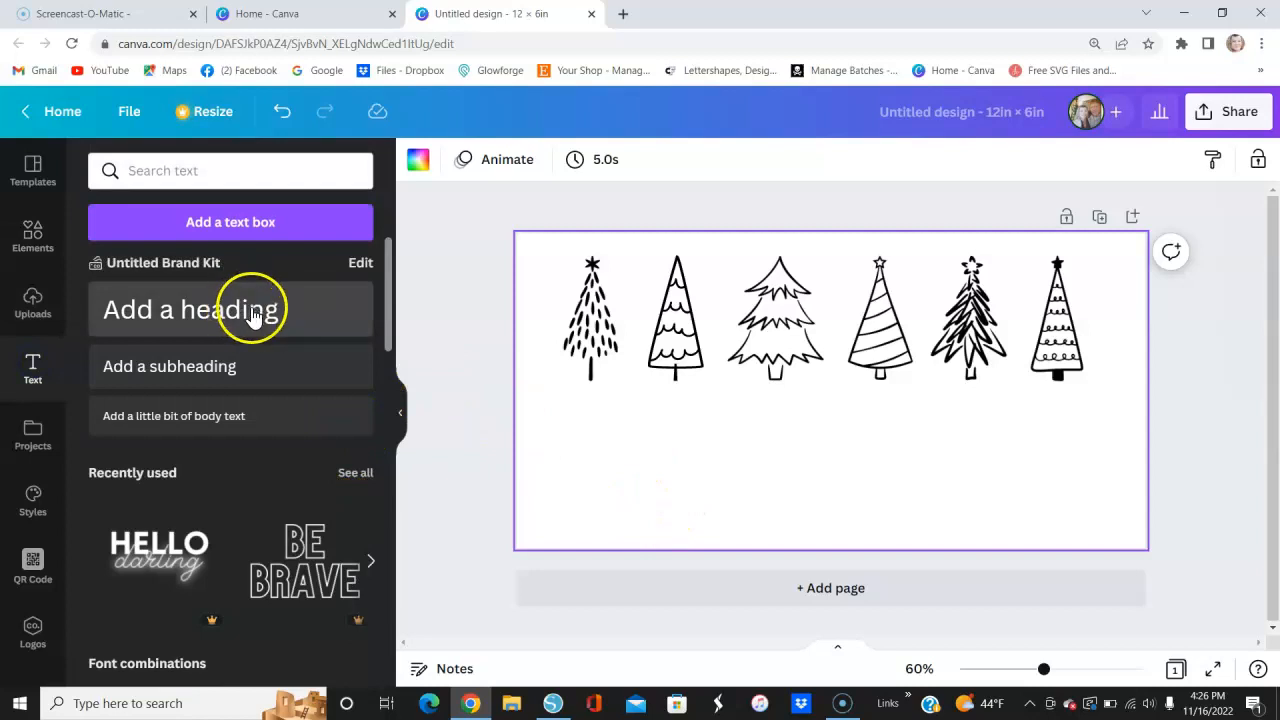
click(253, 314)
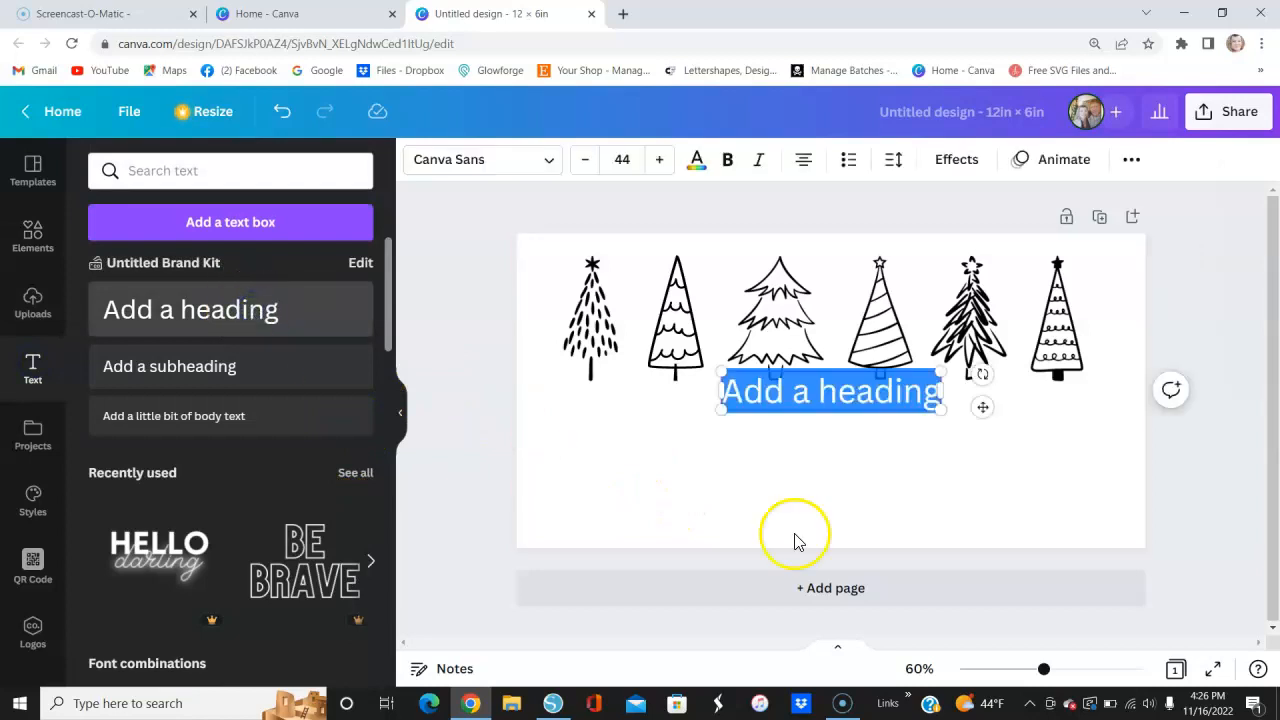
click(882, 396)
triple_click(878, 393)
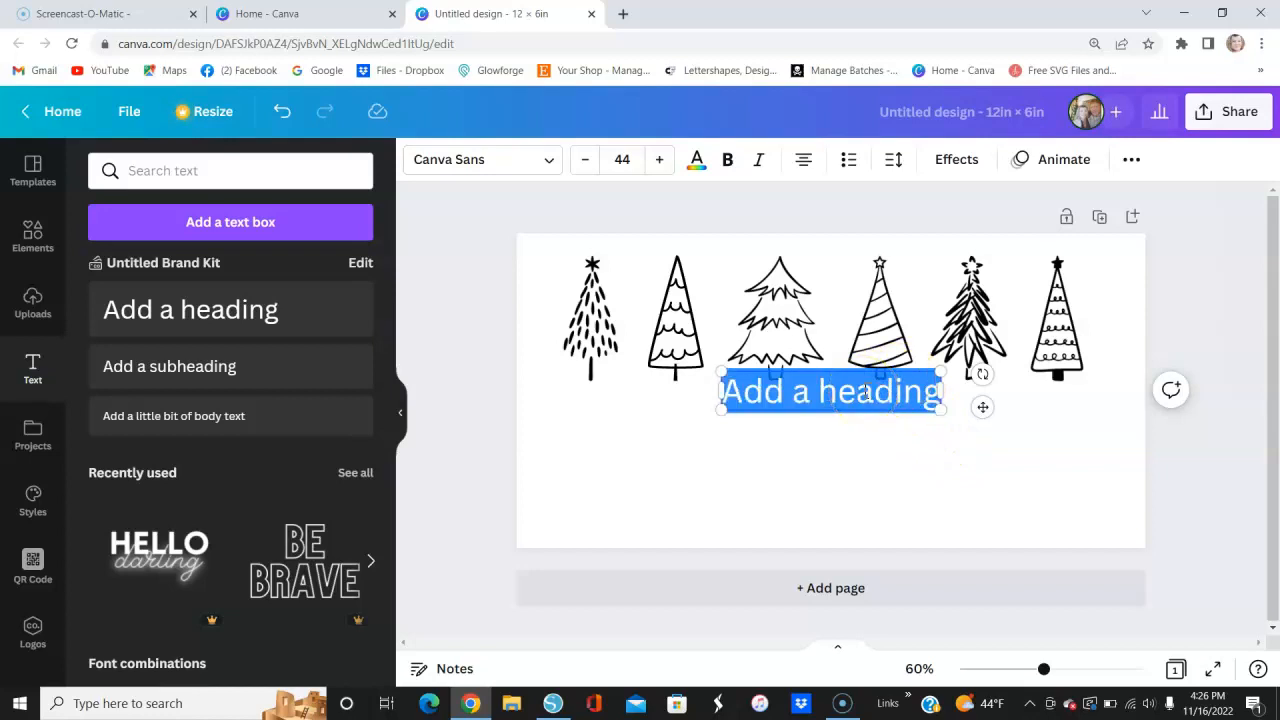
text(Oh Chr)
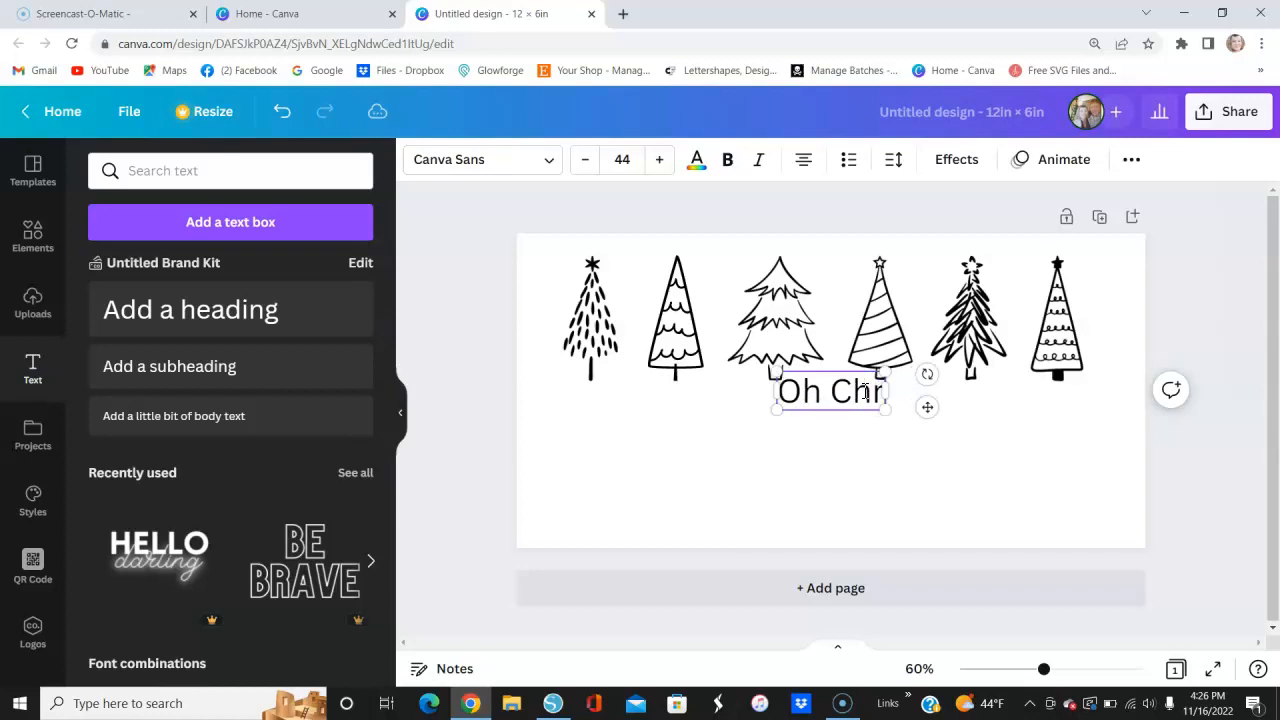
text(istmas T)
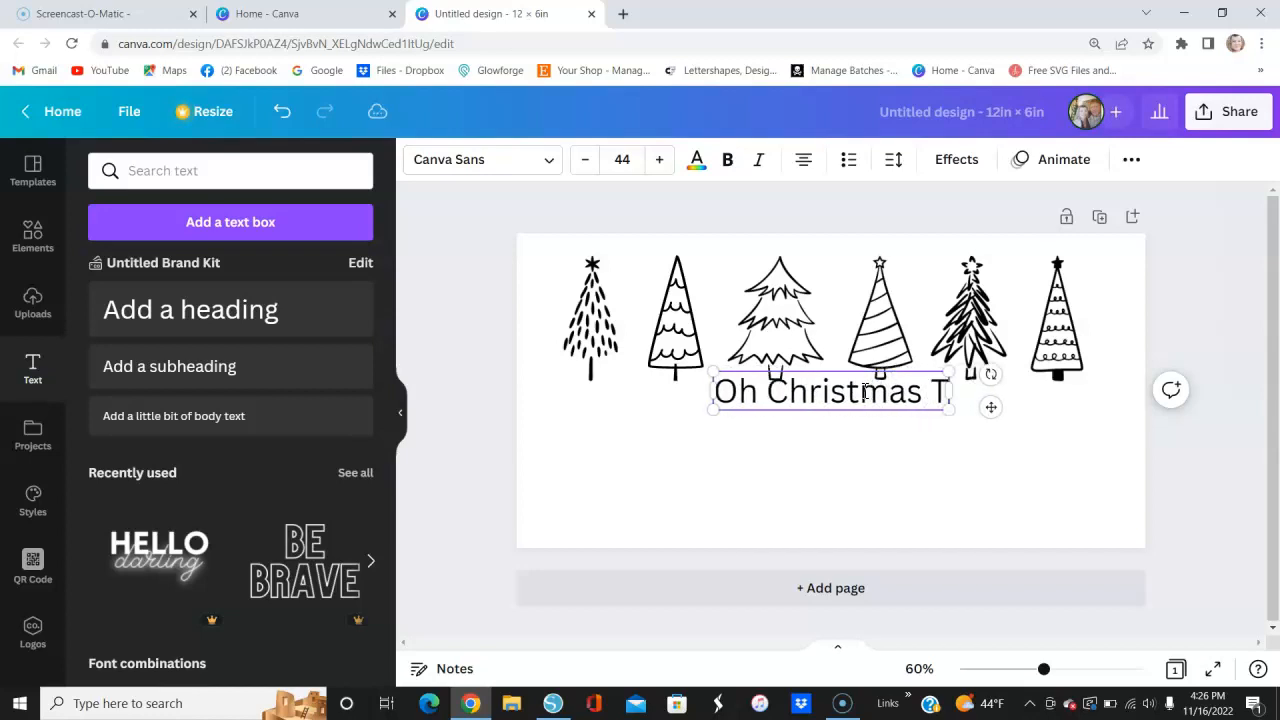
text(ree)
click(691, 505)
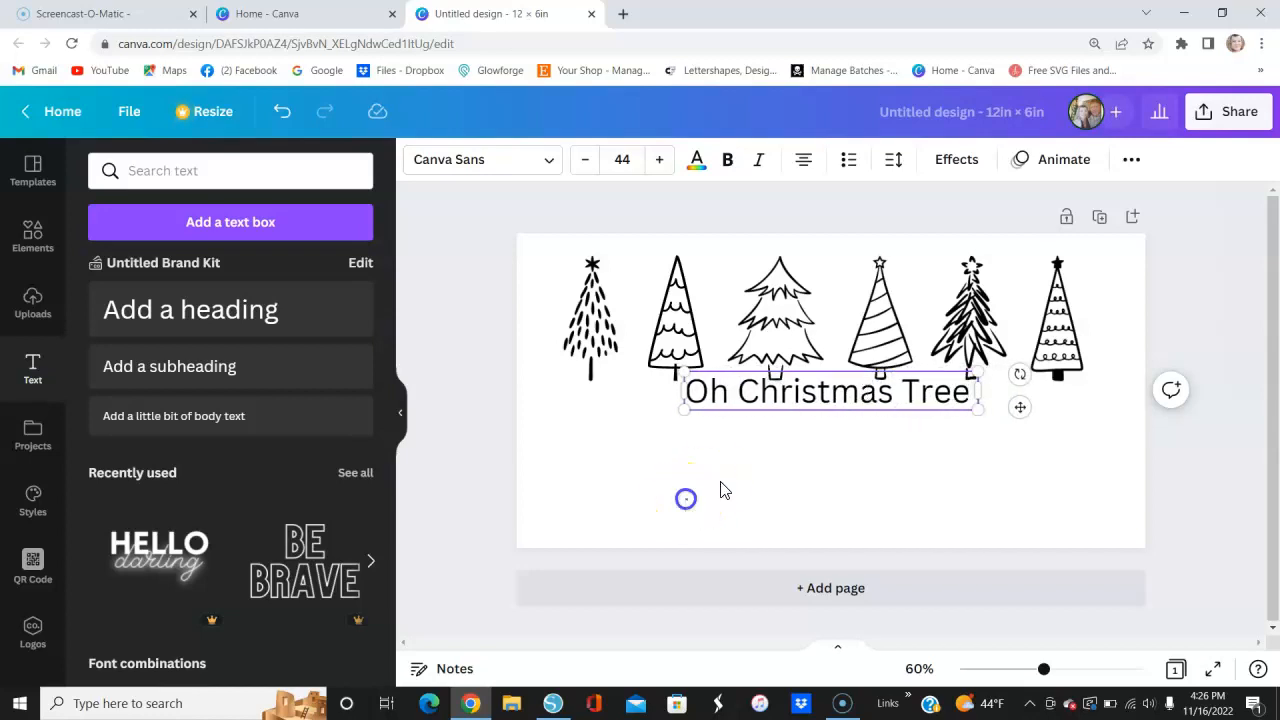
- Move the heading below the trees and enlarge it to a font size of about 76, roughly as wide as the row
drag(813, 402, 760, 471)
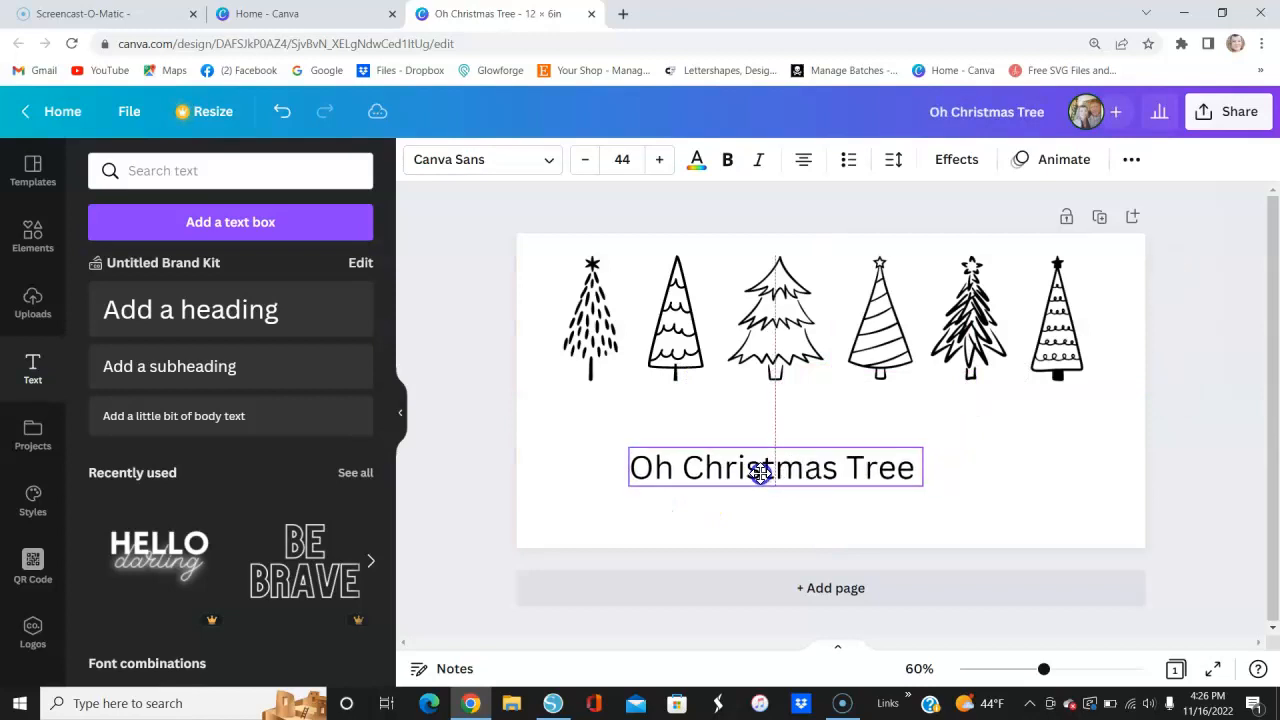
drag(924, 447, 1134, 374)
drag(1051, 451, 993, 460)
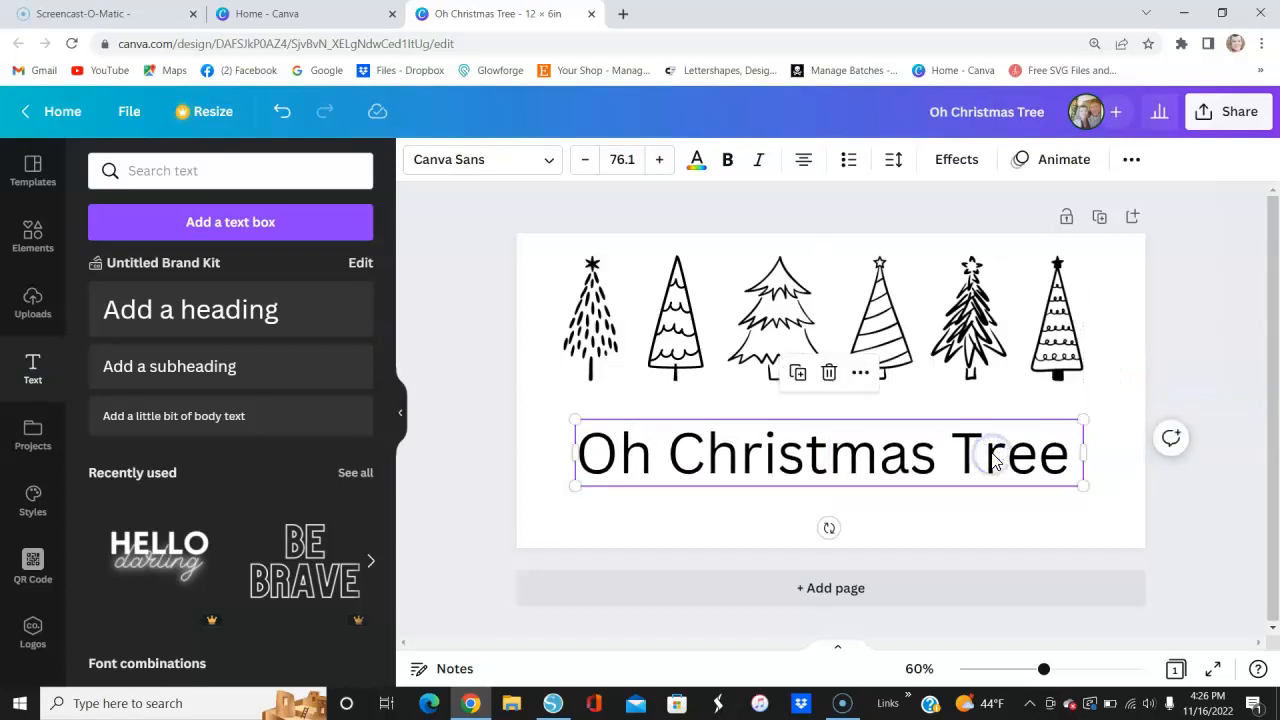
- Move all six trees together down closer to the heading, and resize the heading to a font size of about 78.8
click(537, 257)
drag(545, 263, 1094, 386)
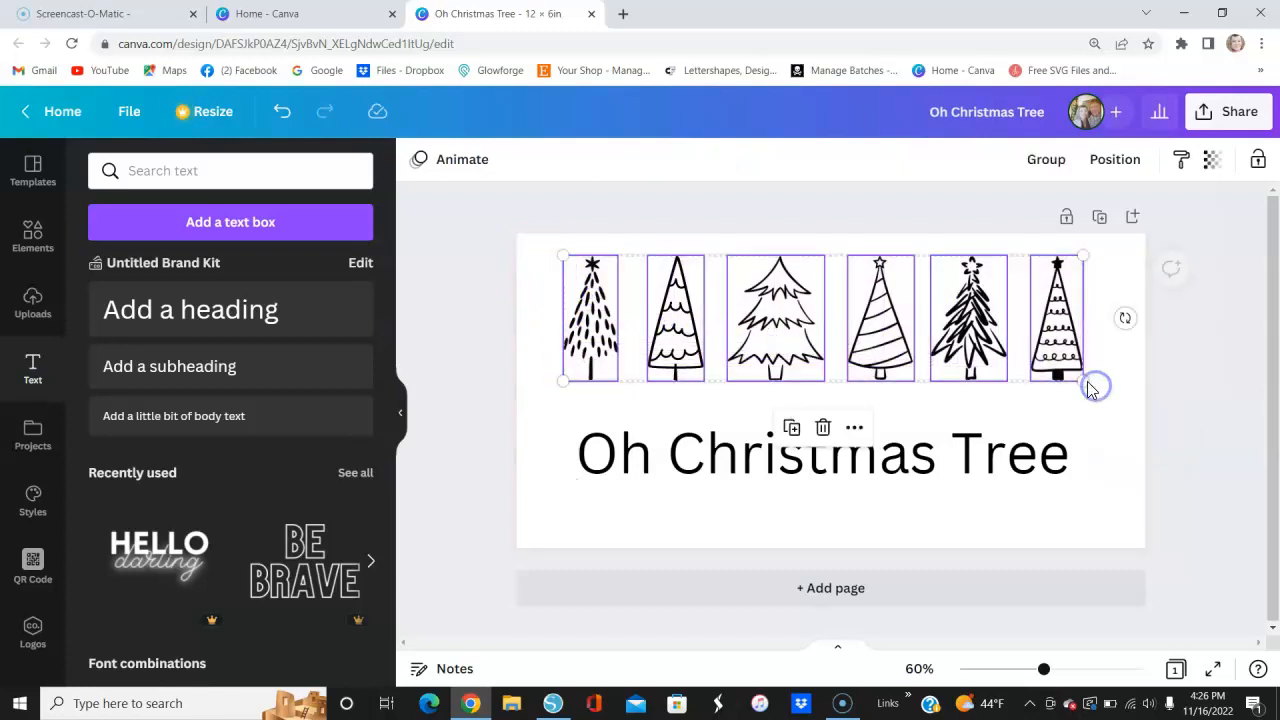
drag(978, 318, 985, 347)
click(908, 457)
click(1066, 476)
mouse_move(1085, 482)
mouse_down()
mouse_move(1100, 487)
mouse_move(1062, 485)
mouse_up()
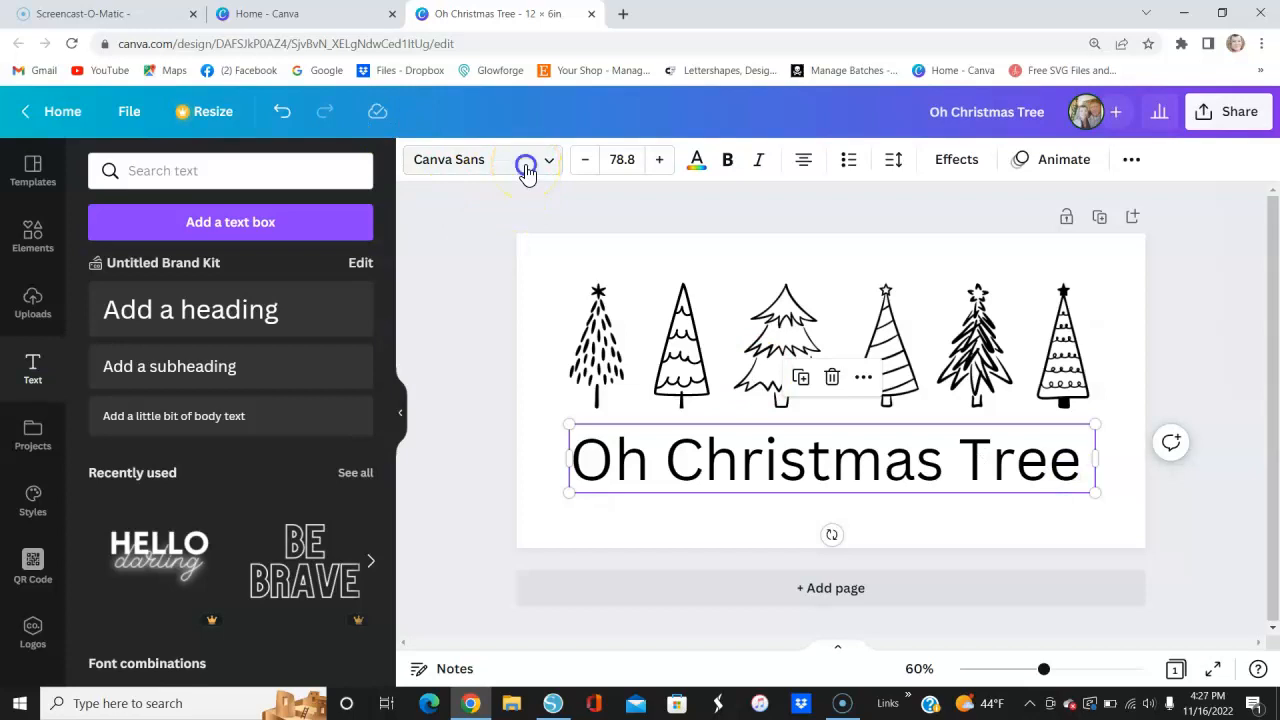
- Change the heading's font to the Buffalo script from the popular fonts
click(526, 170)
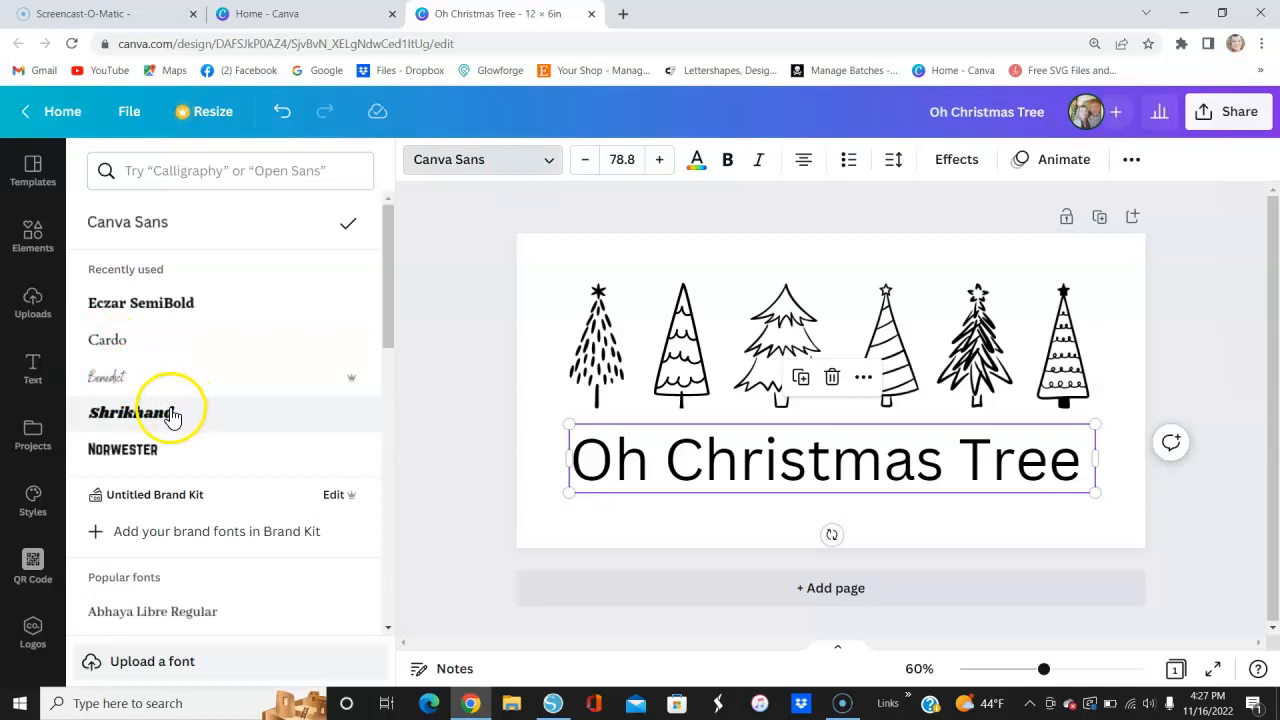
scroll(178, 418, down, 1)
scroll(180, 424, down, 3)
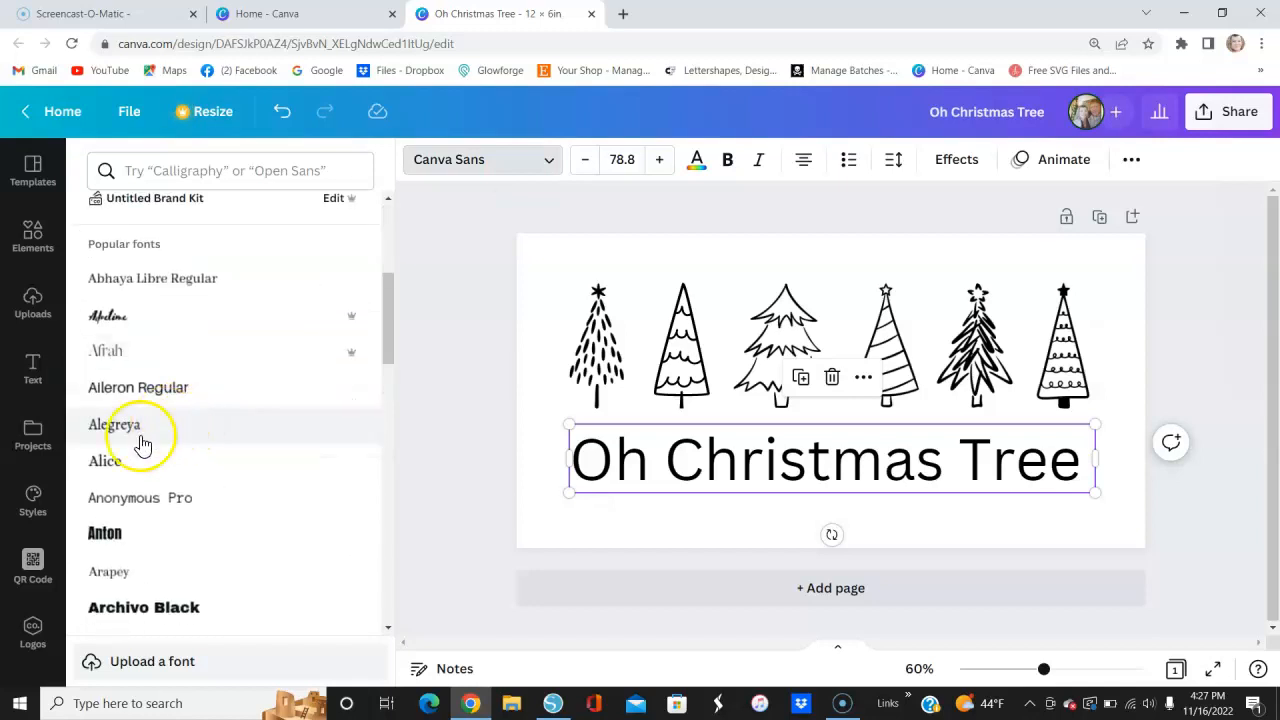
scroll(130, 440, down, 5)
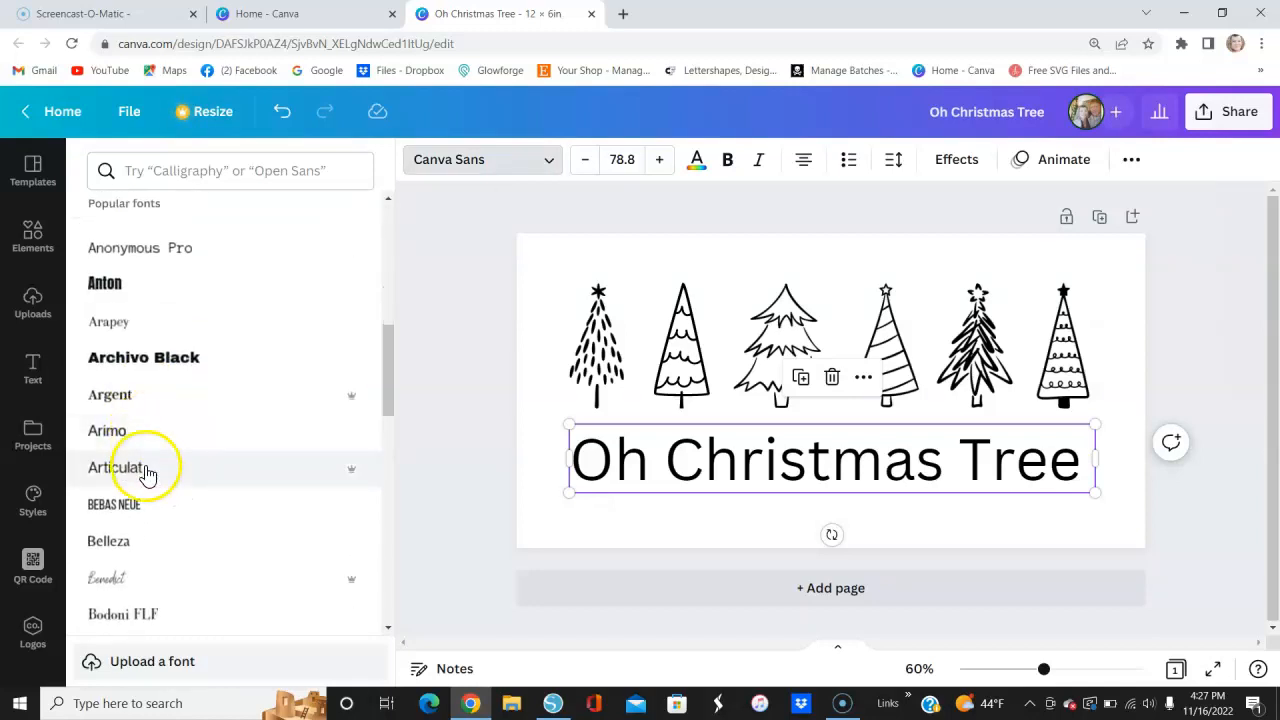
scroll(150, 527, down, 1)
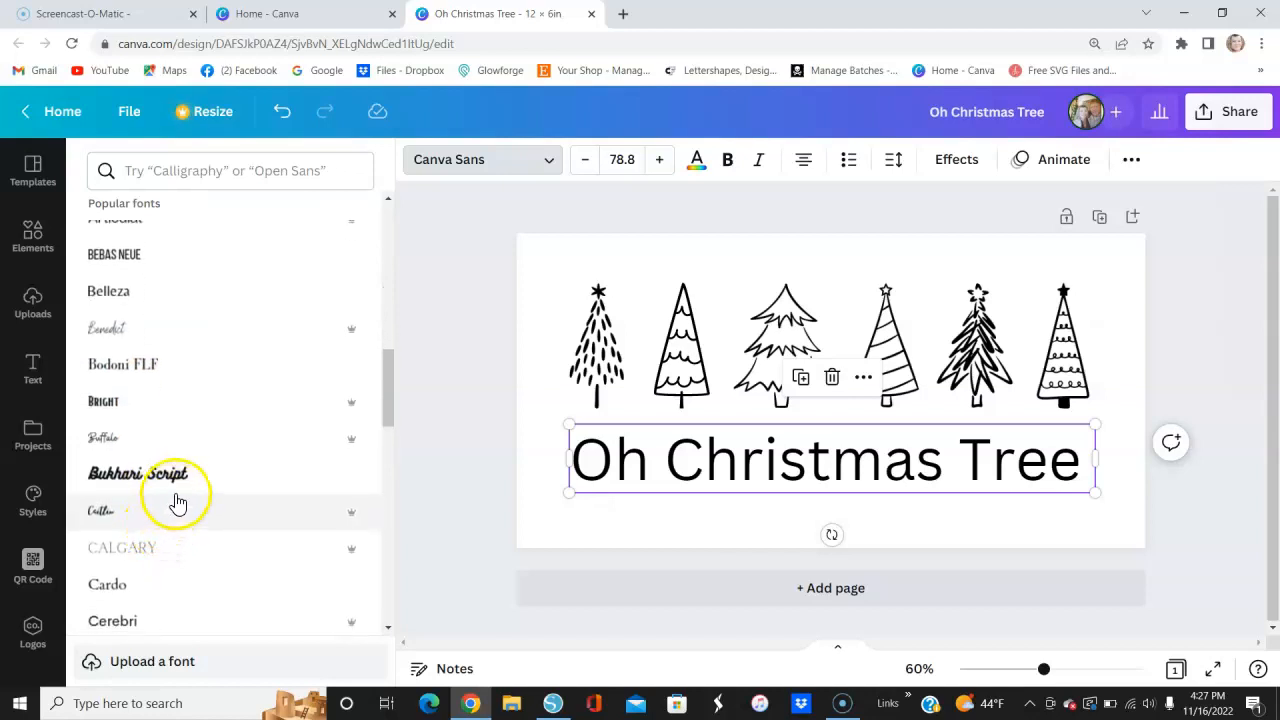
click(122, 440)
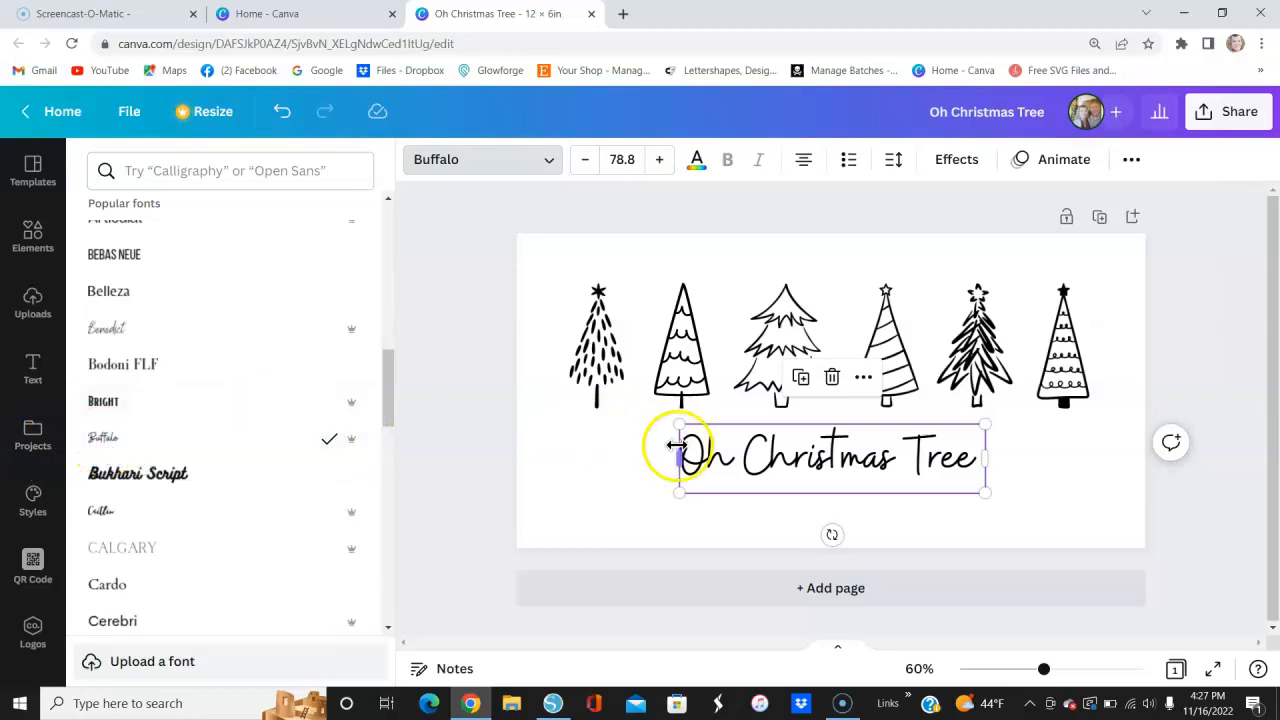
- Enlarge the script heading to a font size of about 145, position it under the full row of trees, and deselect it
drag(678, 494, 543, 537)
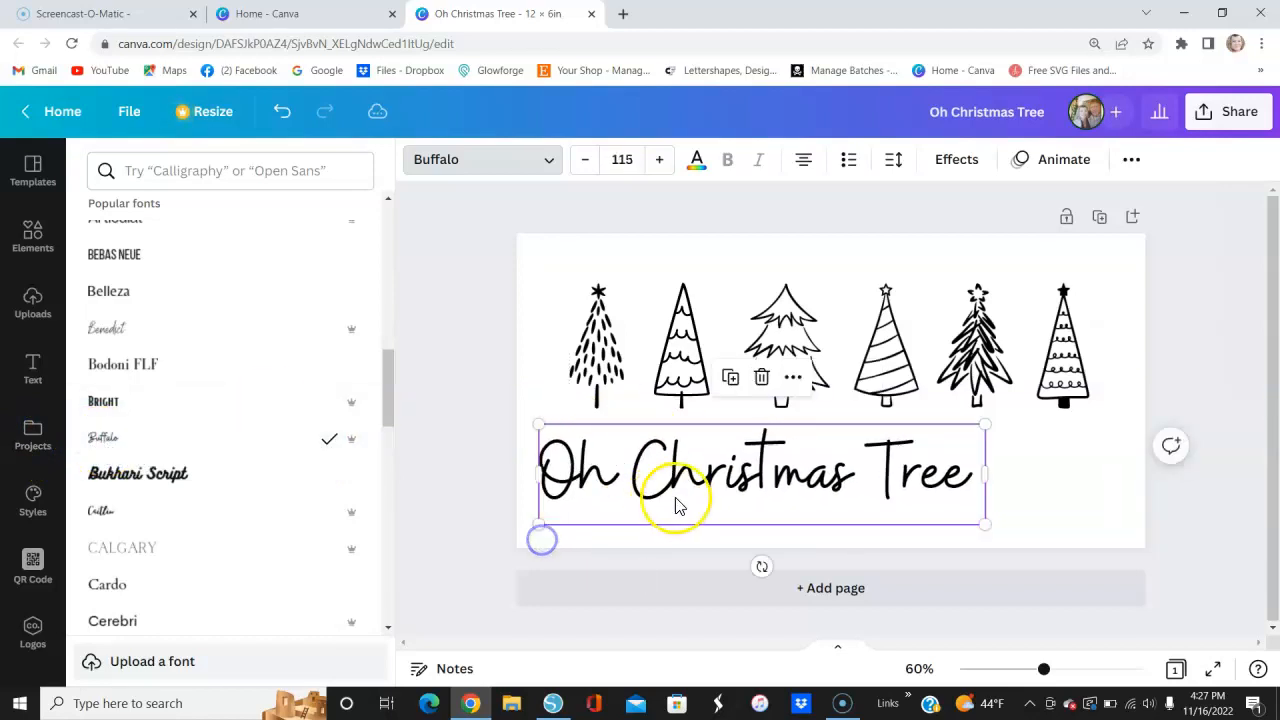
drag(706, 486, 776, 480)
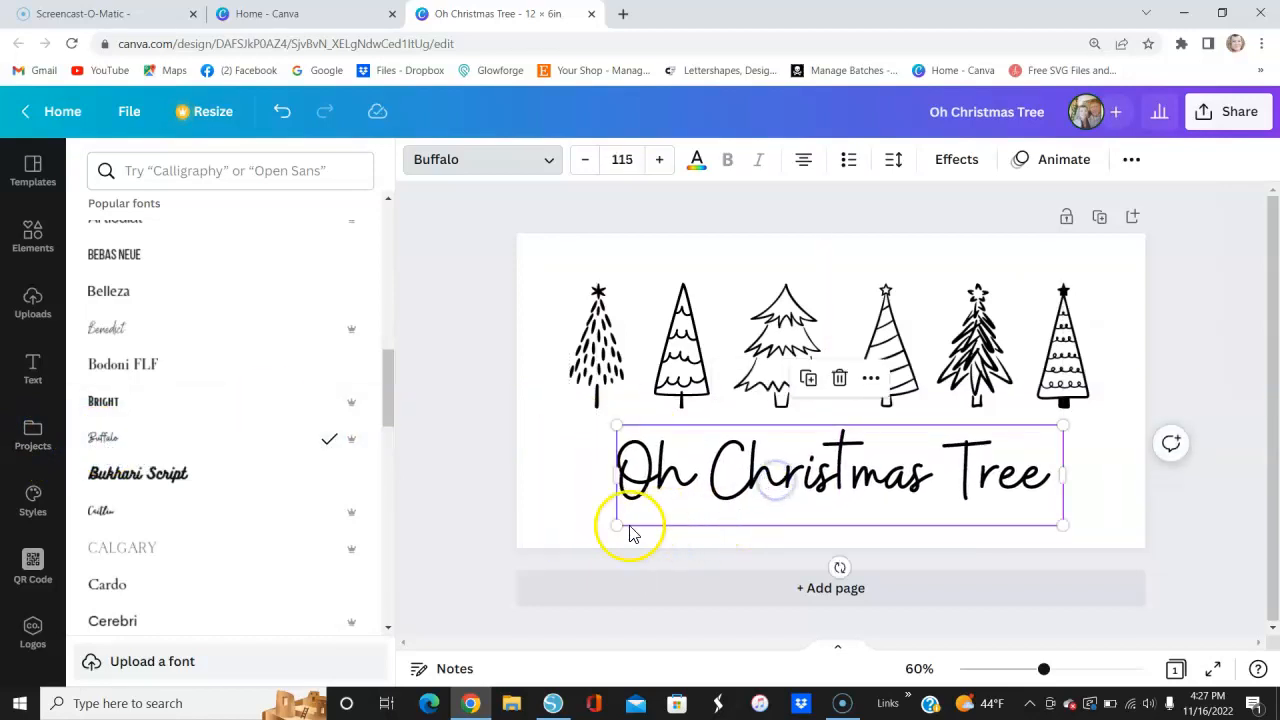
drag(617, 524, 692, 502)
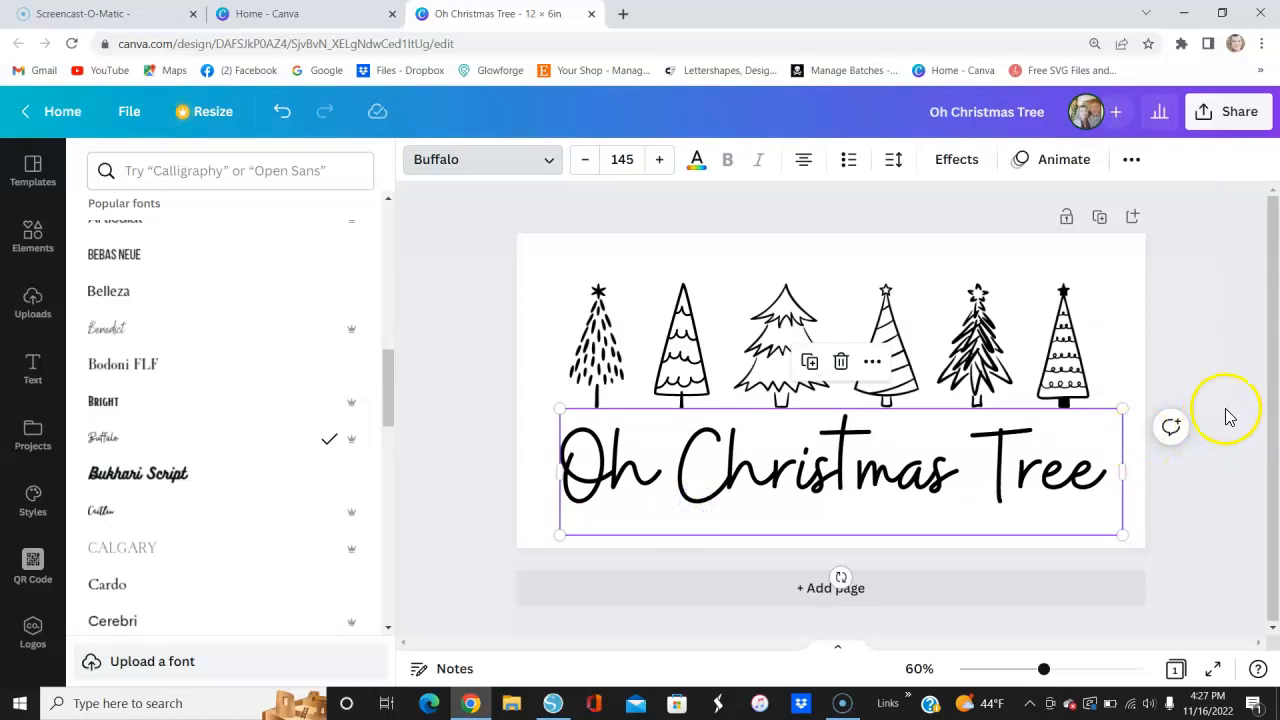
click(1183, 360)
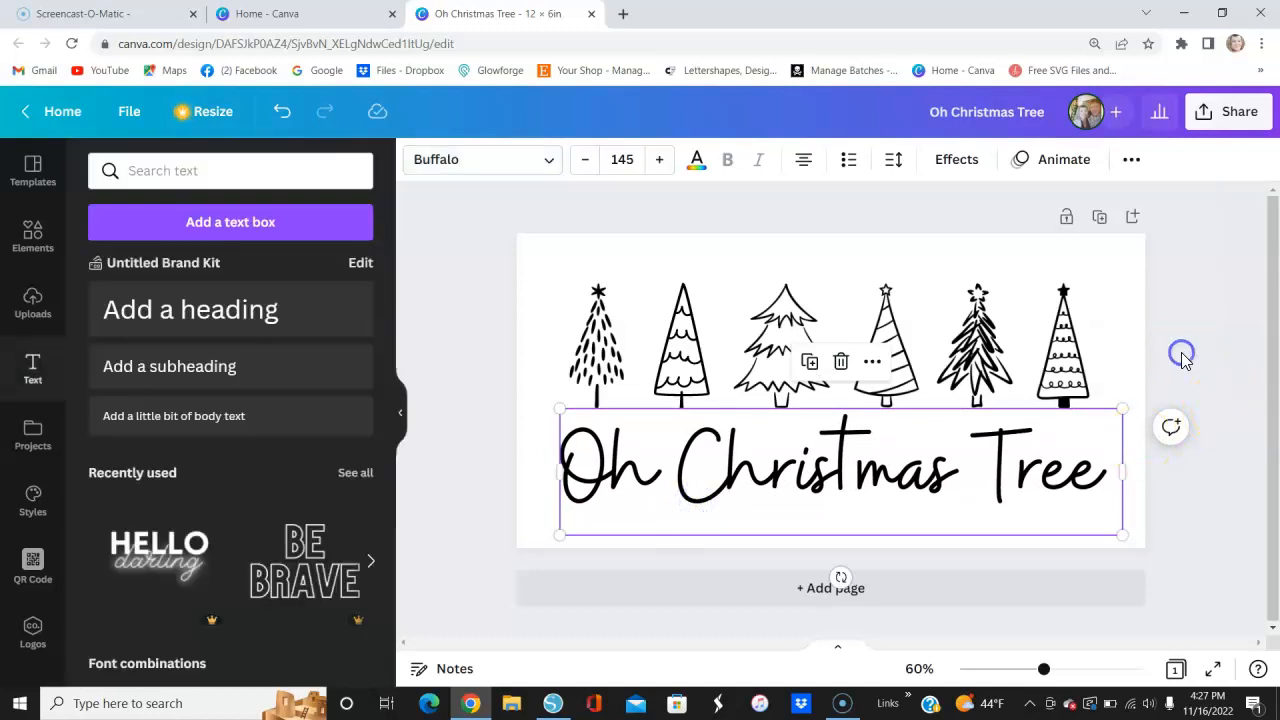
click(1110, 330)
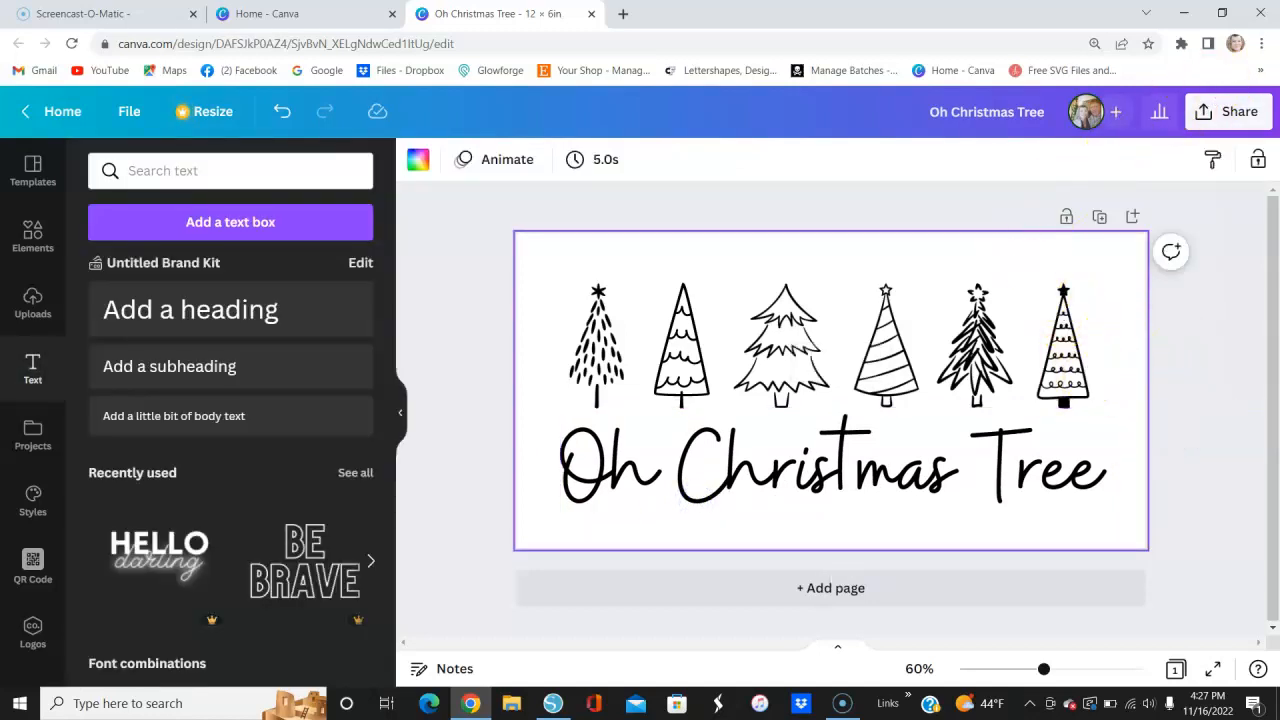
- Open the design's download settings and bring up the list of available file types
click(1240, 113)
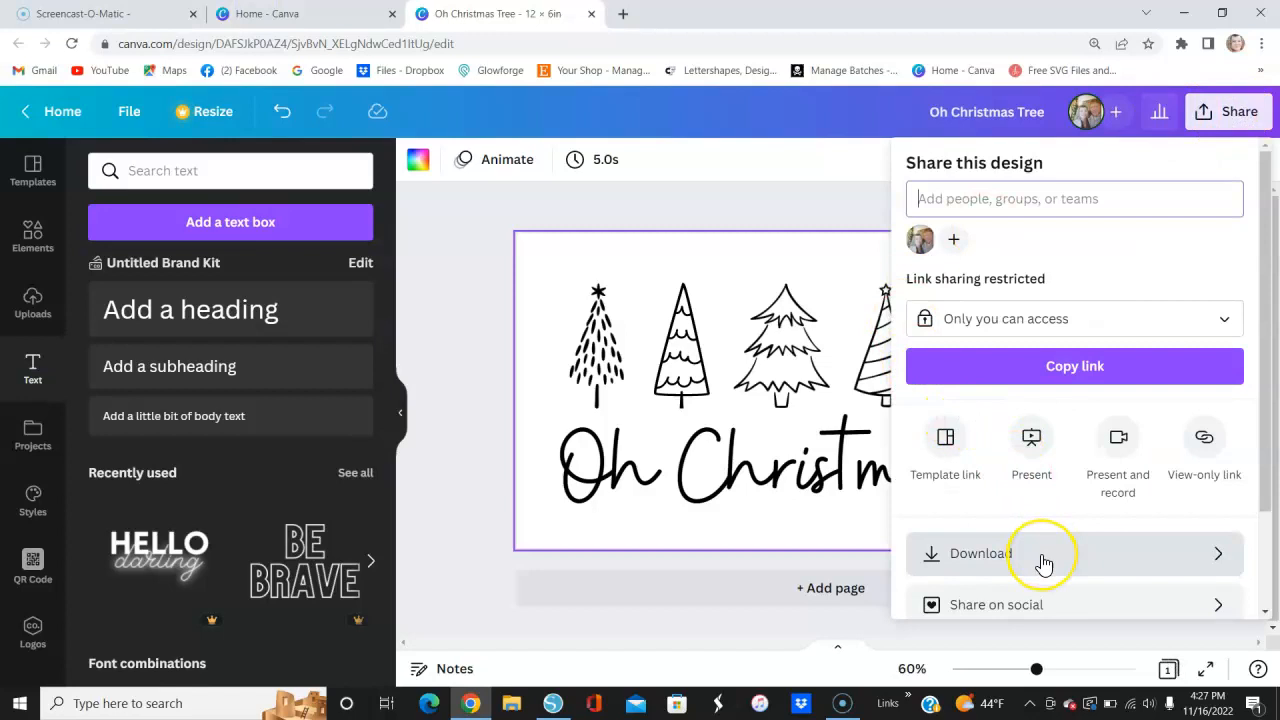
scroll(1043, 563, down, 2)
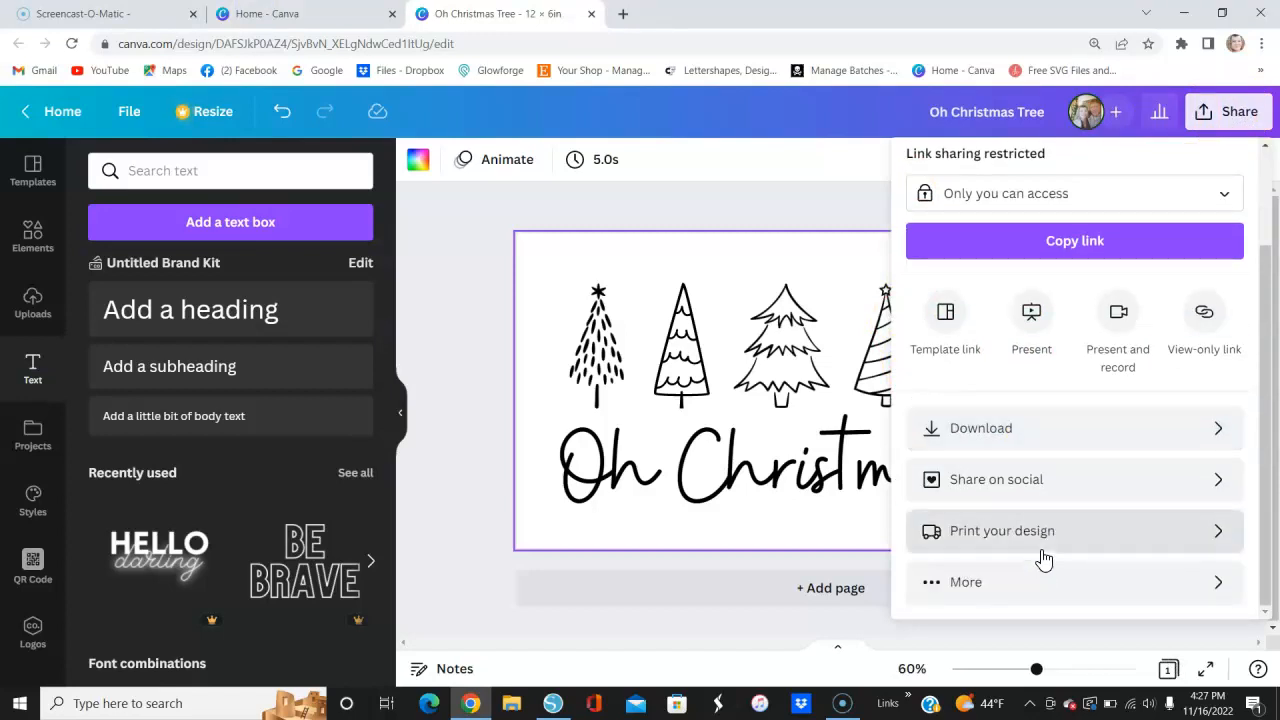
click(1047, 488)
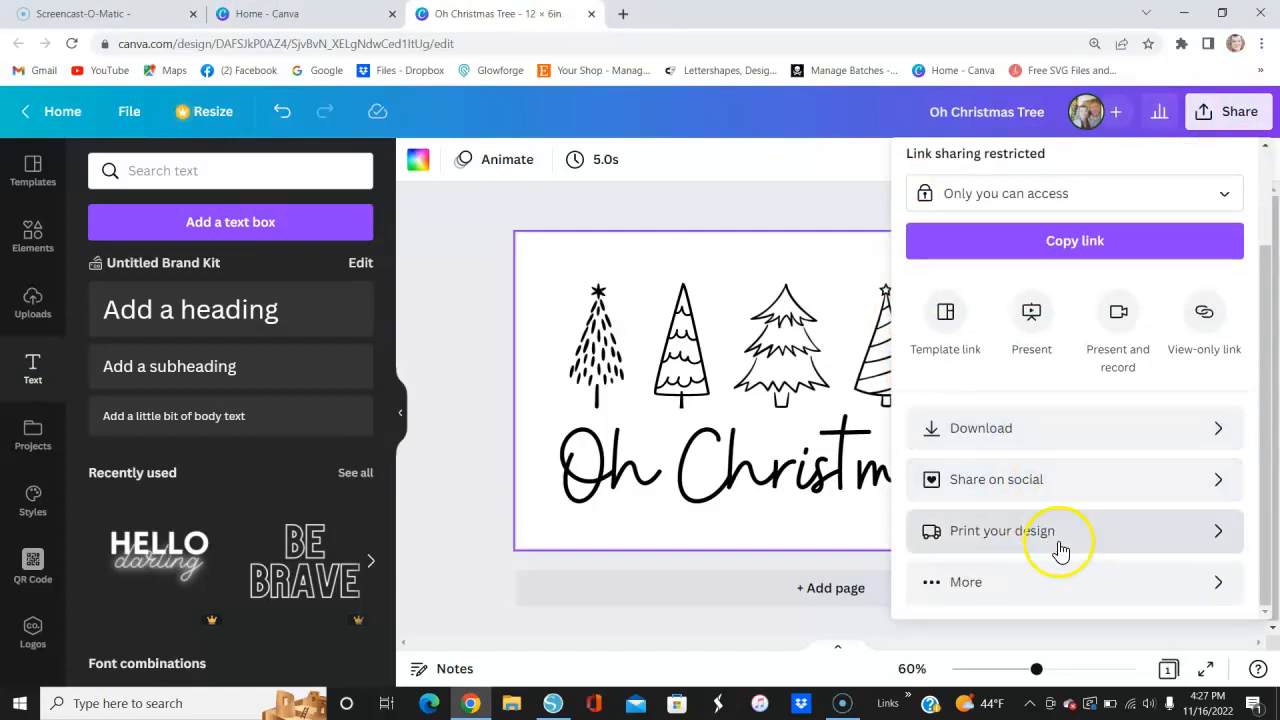
click(1000, 429)
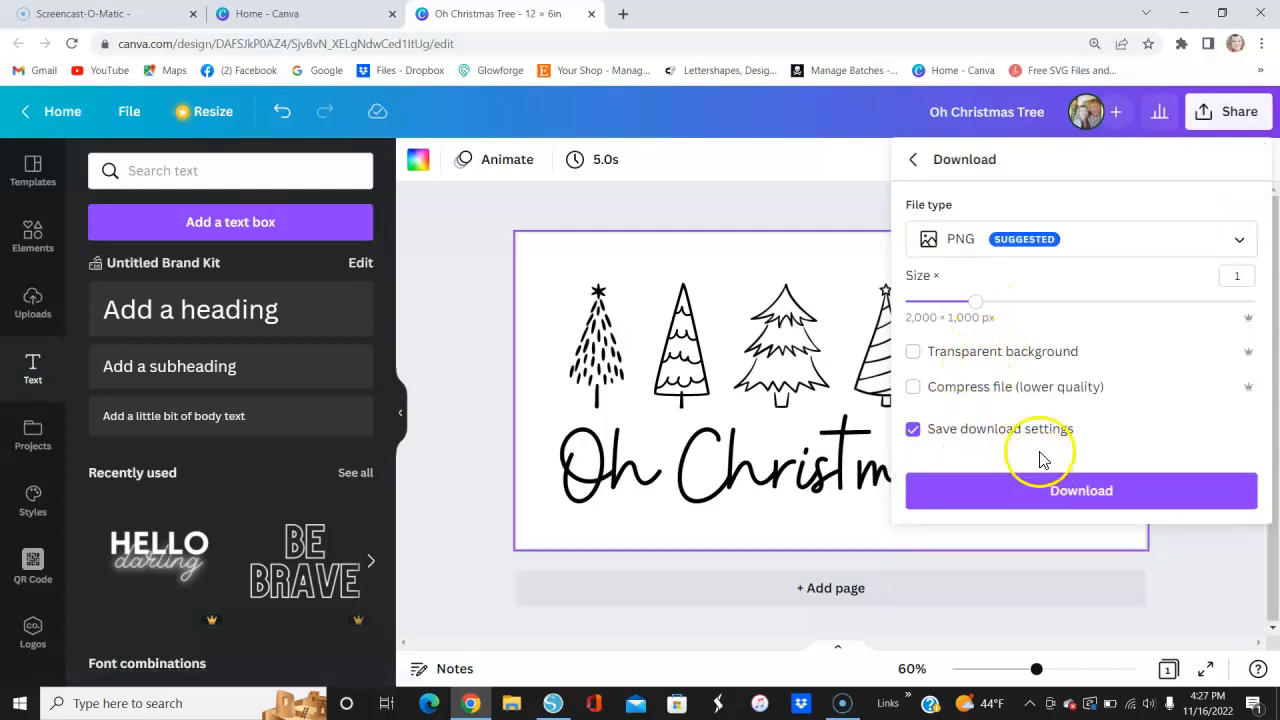
click(1100, 247)
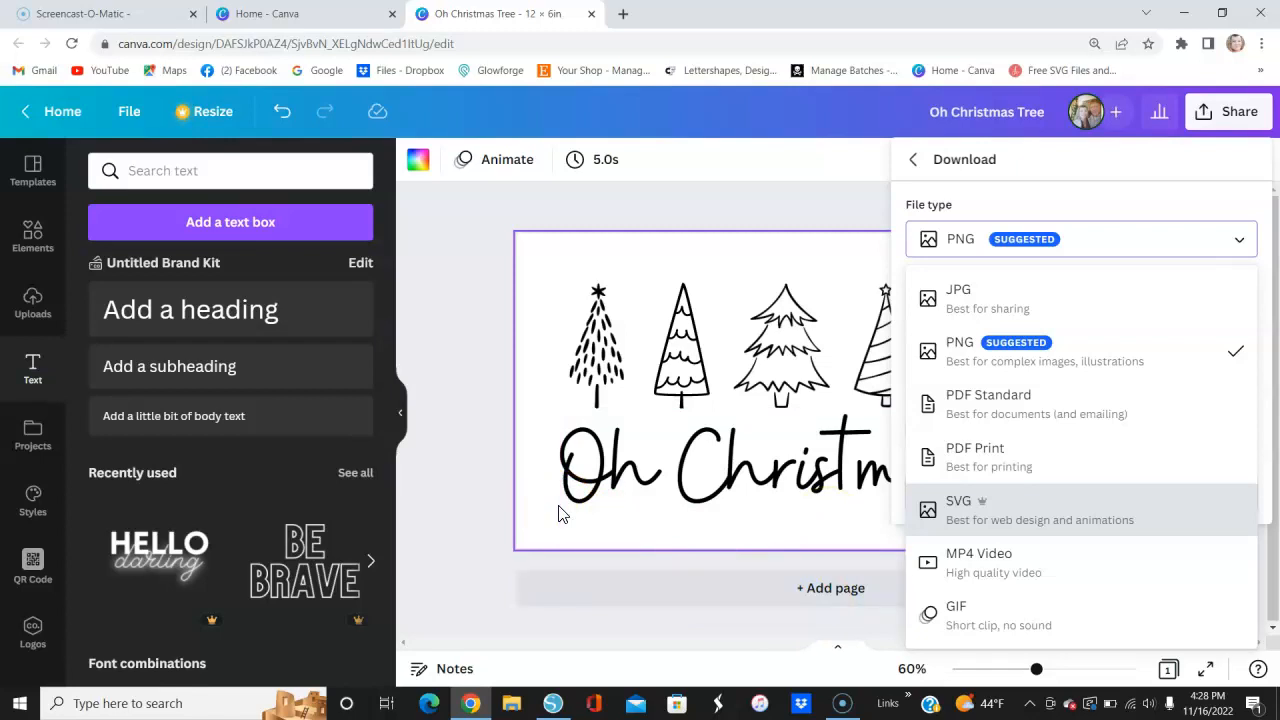
click(478, 502)
click(590, 523)
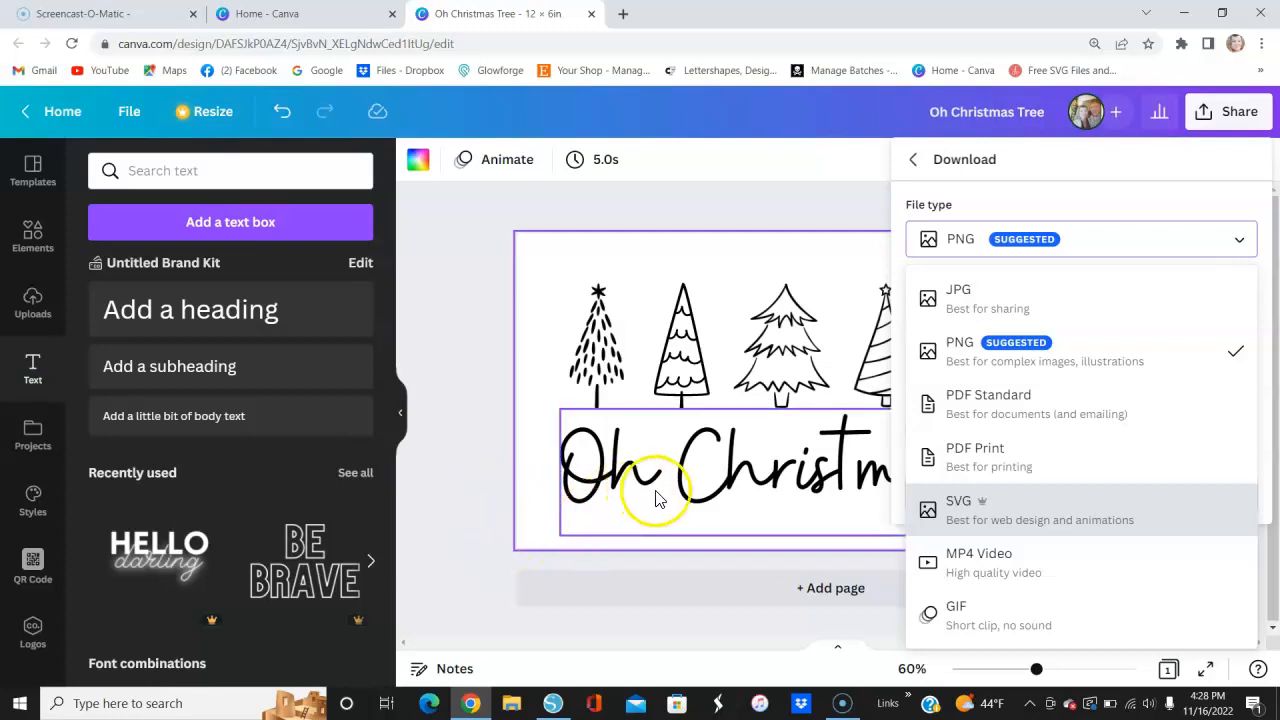
click(494, 486)
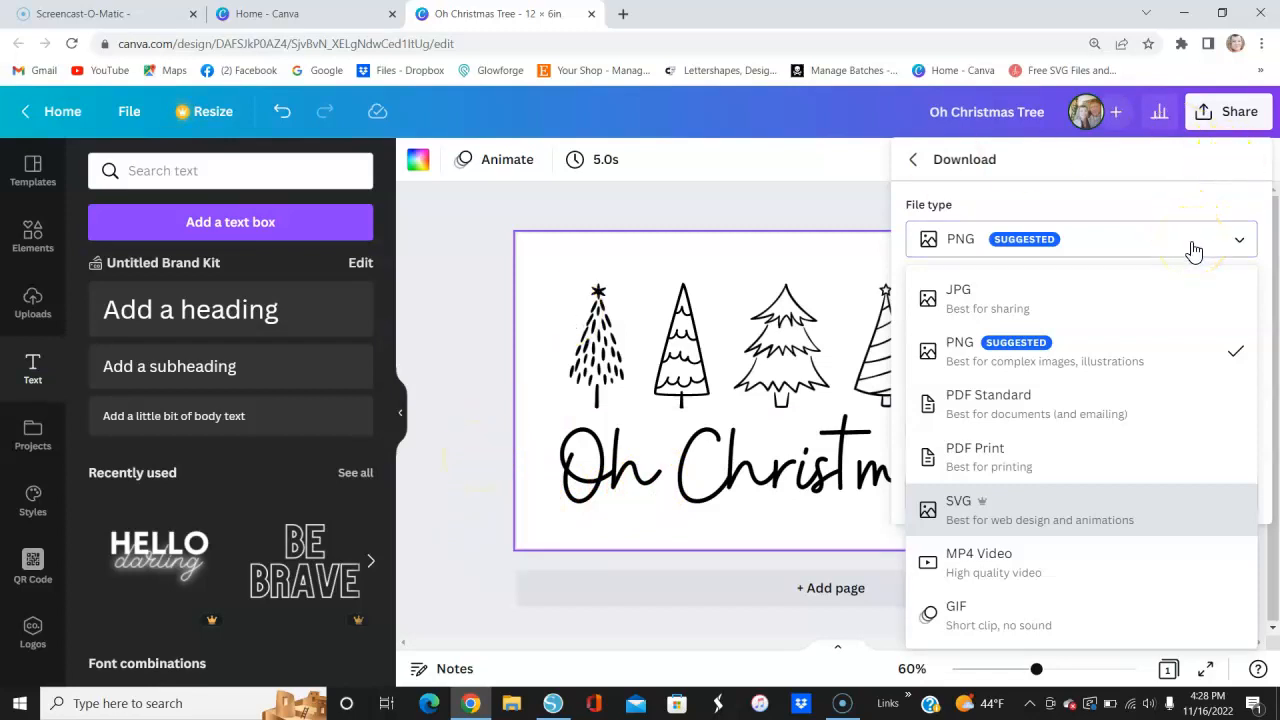
- Keep PNG as the file type and download the Oh Christmas Tree design
click(1241, 247)
click(960, 244)
click(1060, 500)
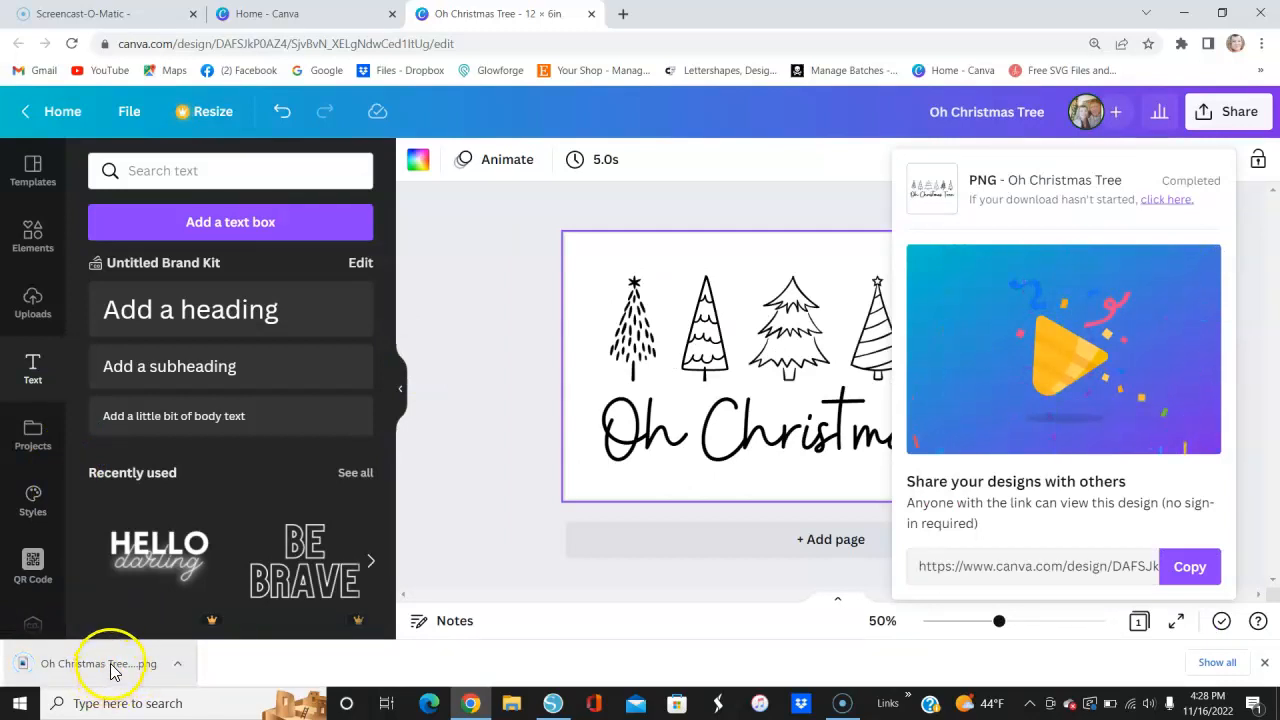
- Open the downloaded Oh Christmas Tree PNG to check it, close the image viewer, and dismiss the download confirmation in the design
click(116, 664)
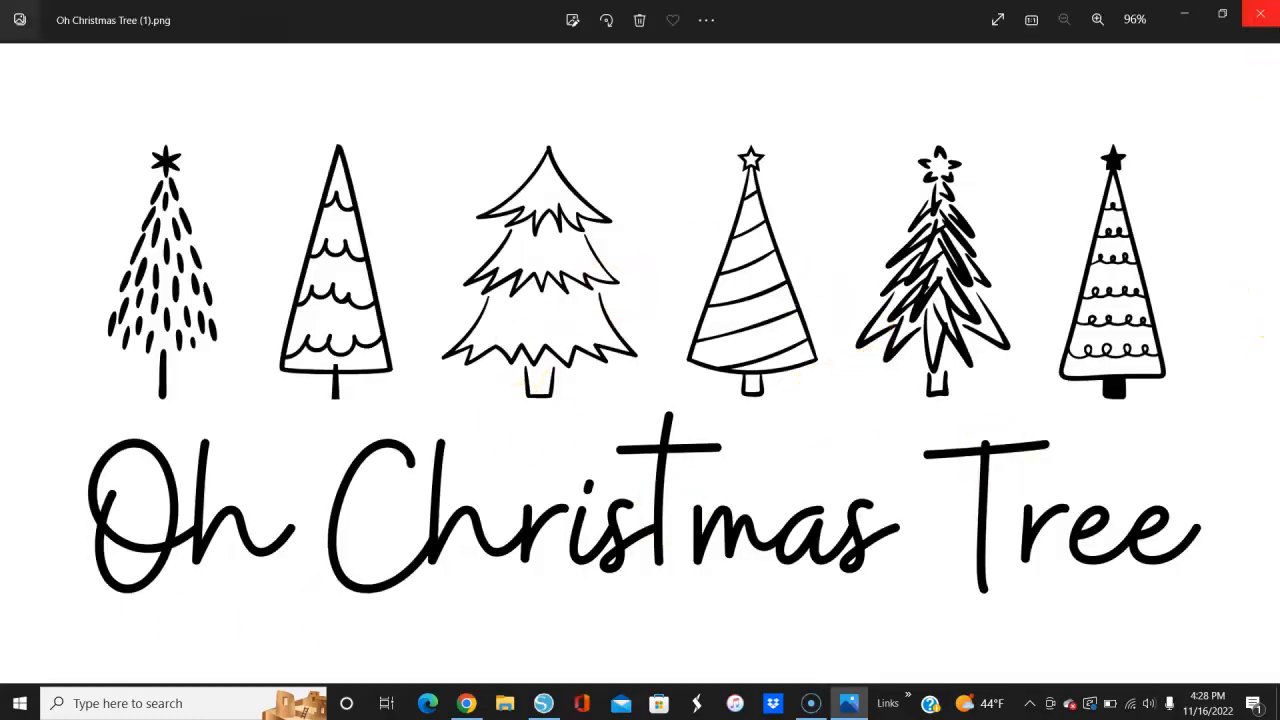
click(1260, 14)
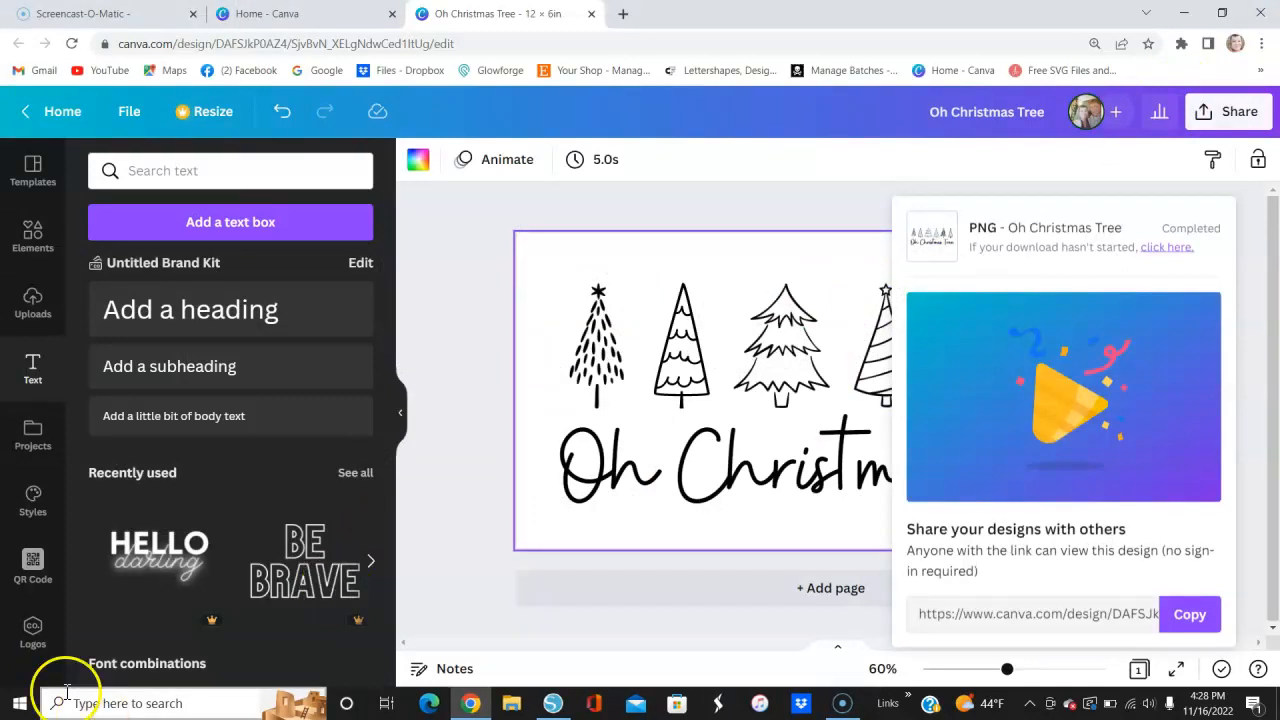
click(457, 491)
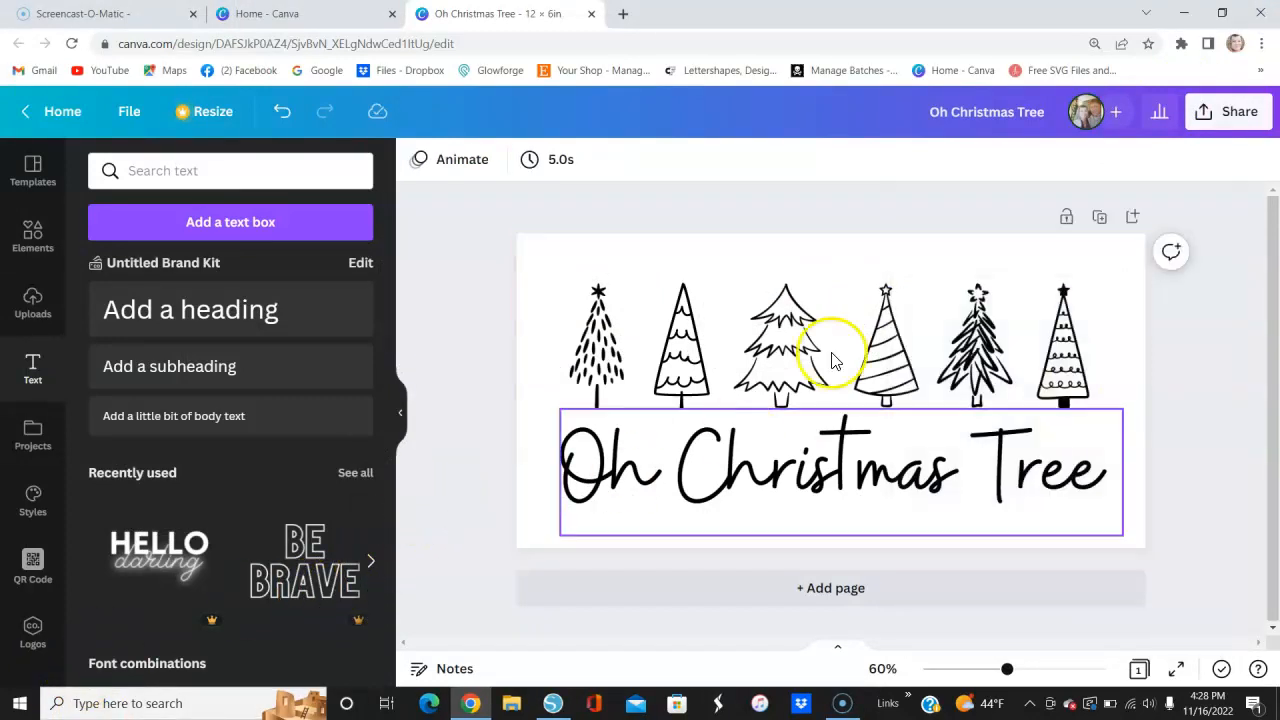
- Return to the Canva home page and reopen the 12 × 6 in Oh Christmas Tree design from the recent projects
click(57, 118)
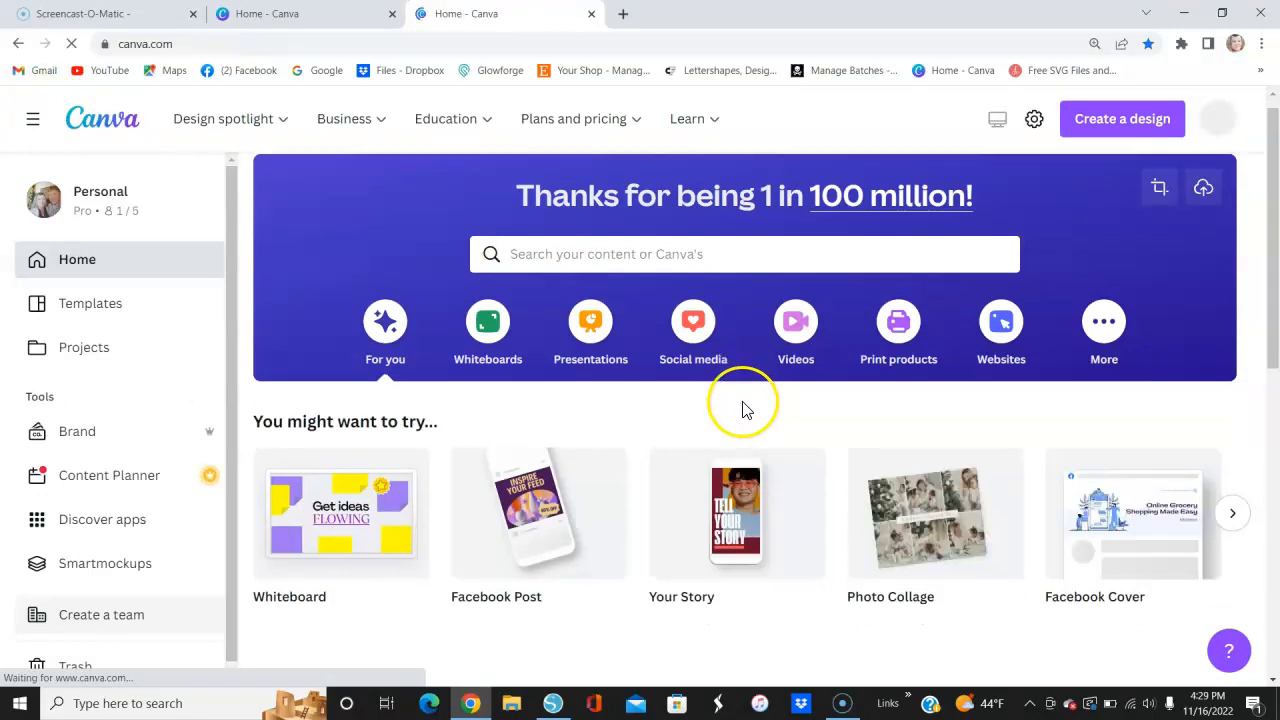
scroll(741, 410, down, 3)
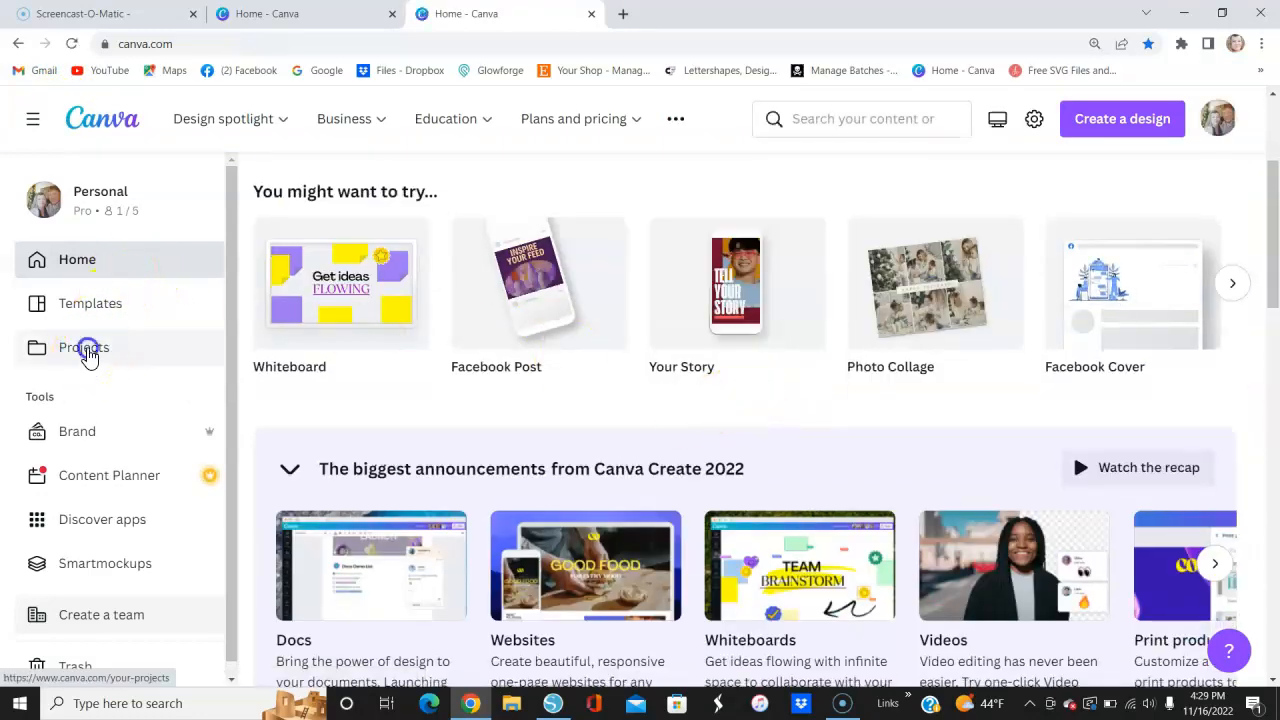
click(92, 352)
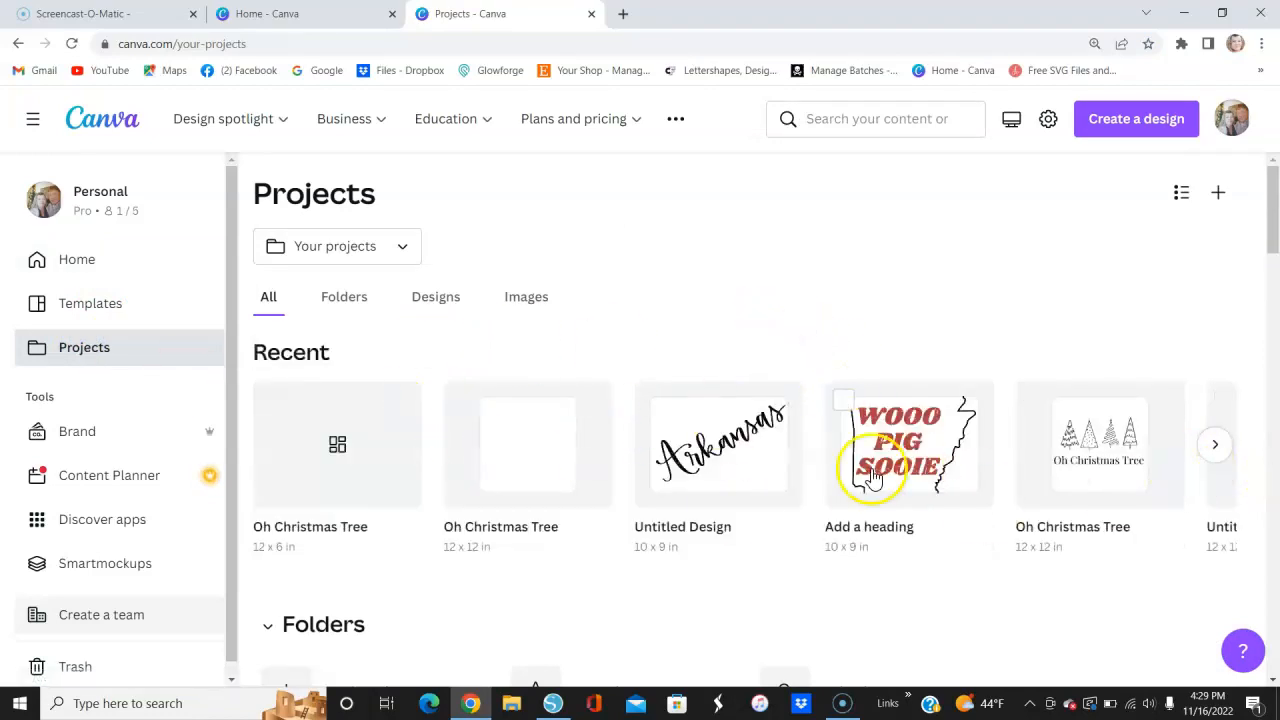
click(368, 481)
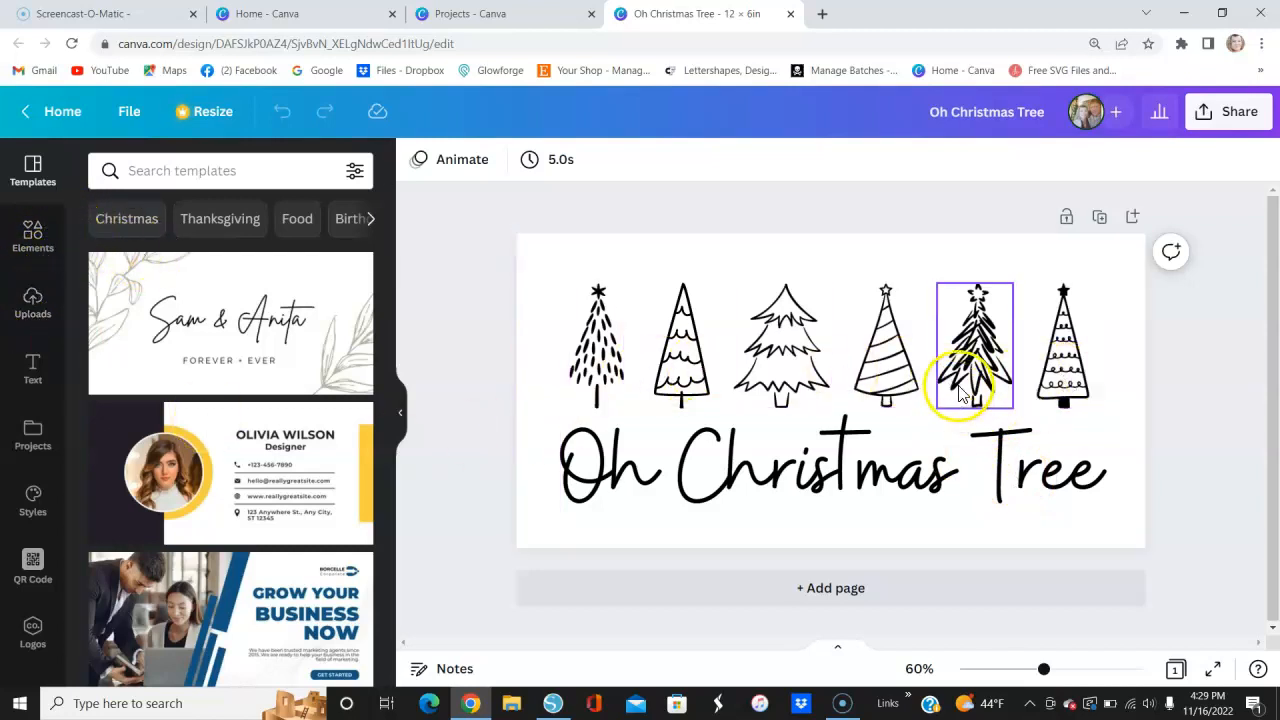
- Shift the script heading slightly down and to the left under the row of trees, and deselect it
drag(840, 482, 840, 482)
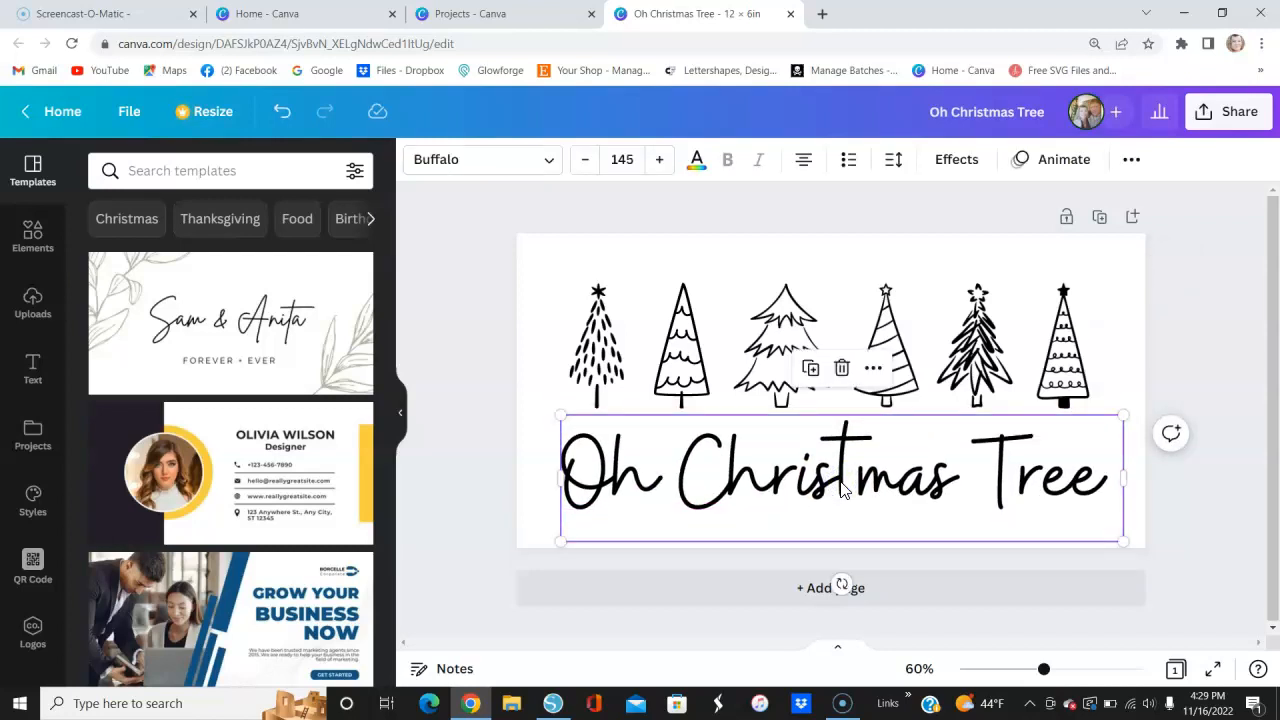
click(835, 490)
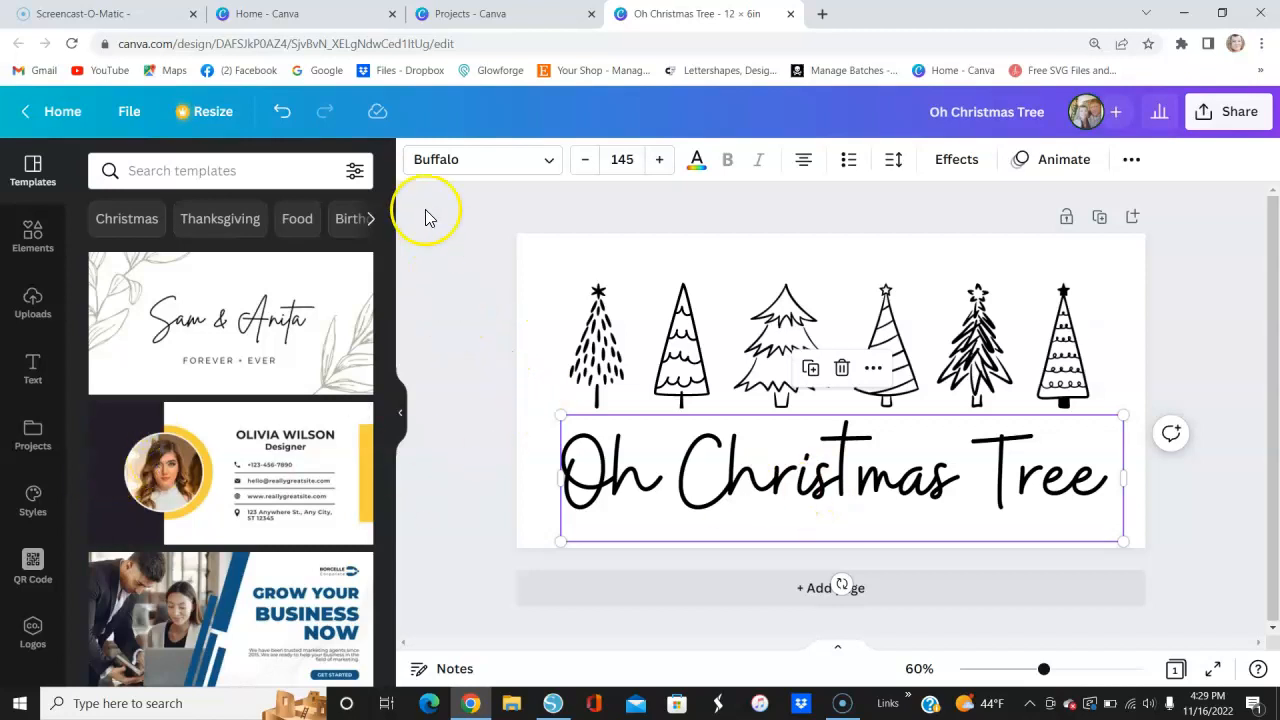
click(17, 155)
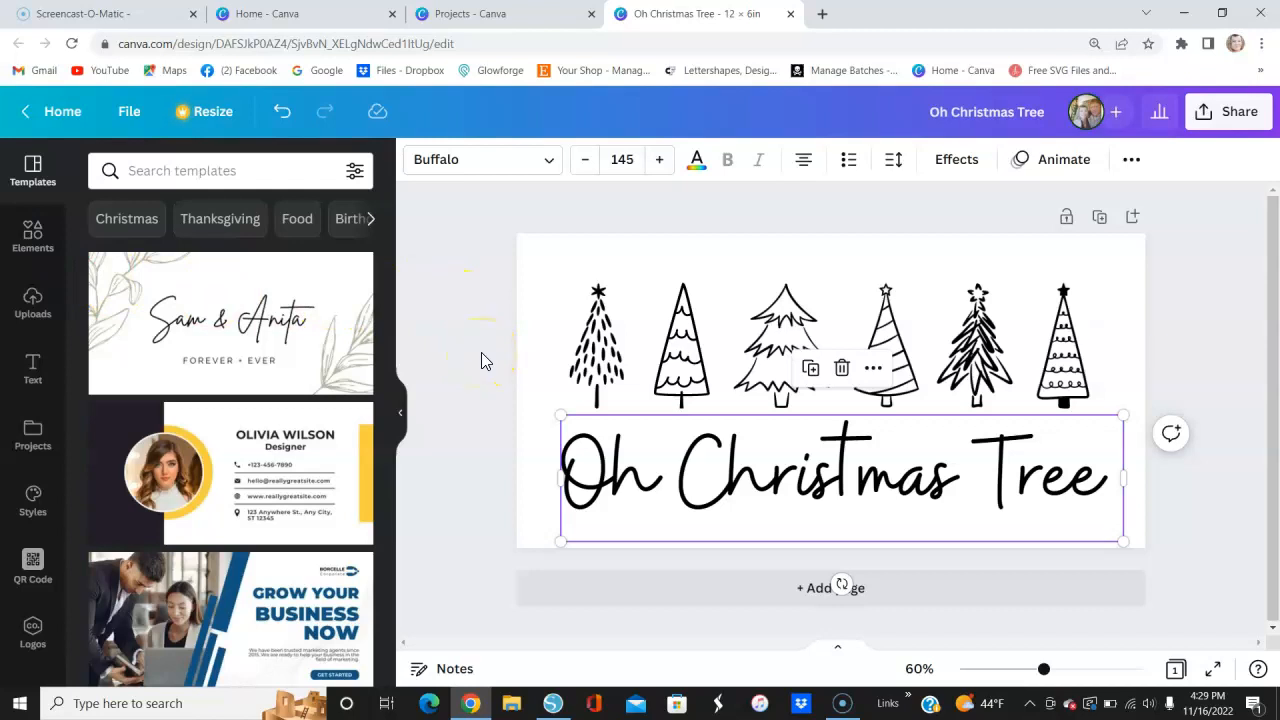
drag(628, 466, 624, 467)
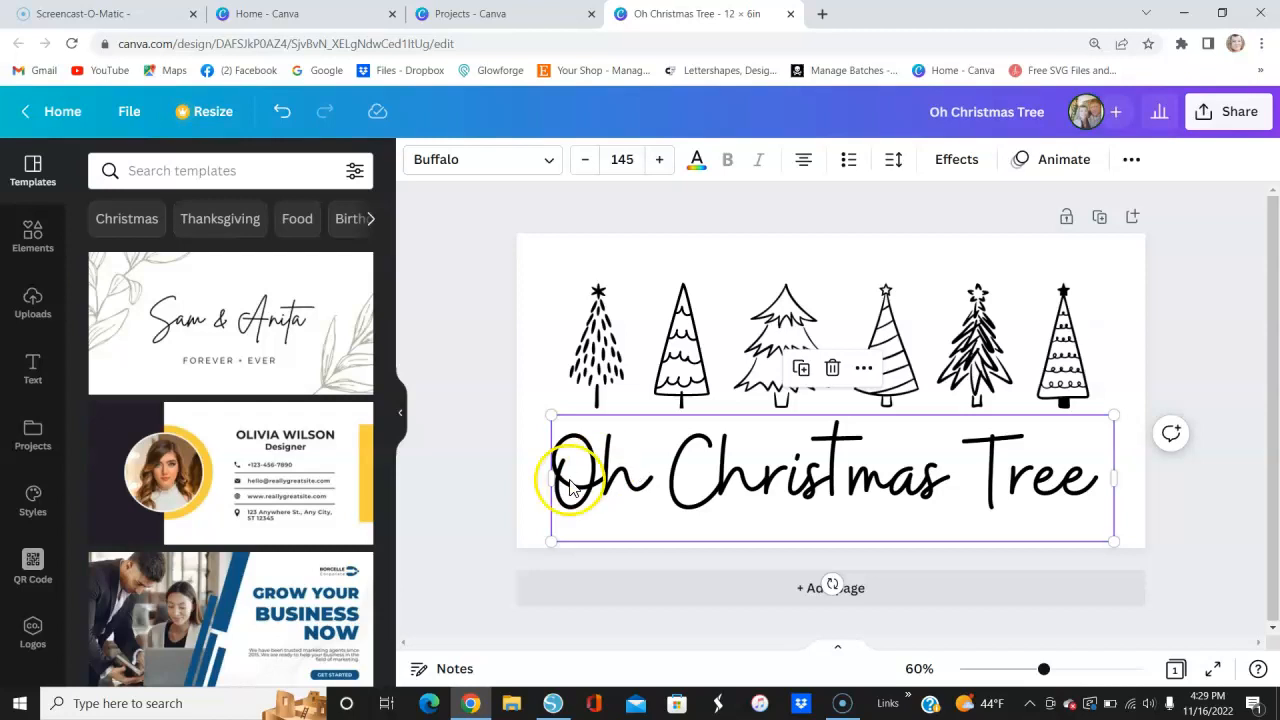
click(453, 491)
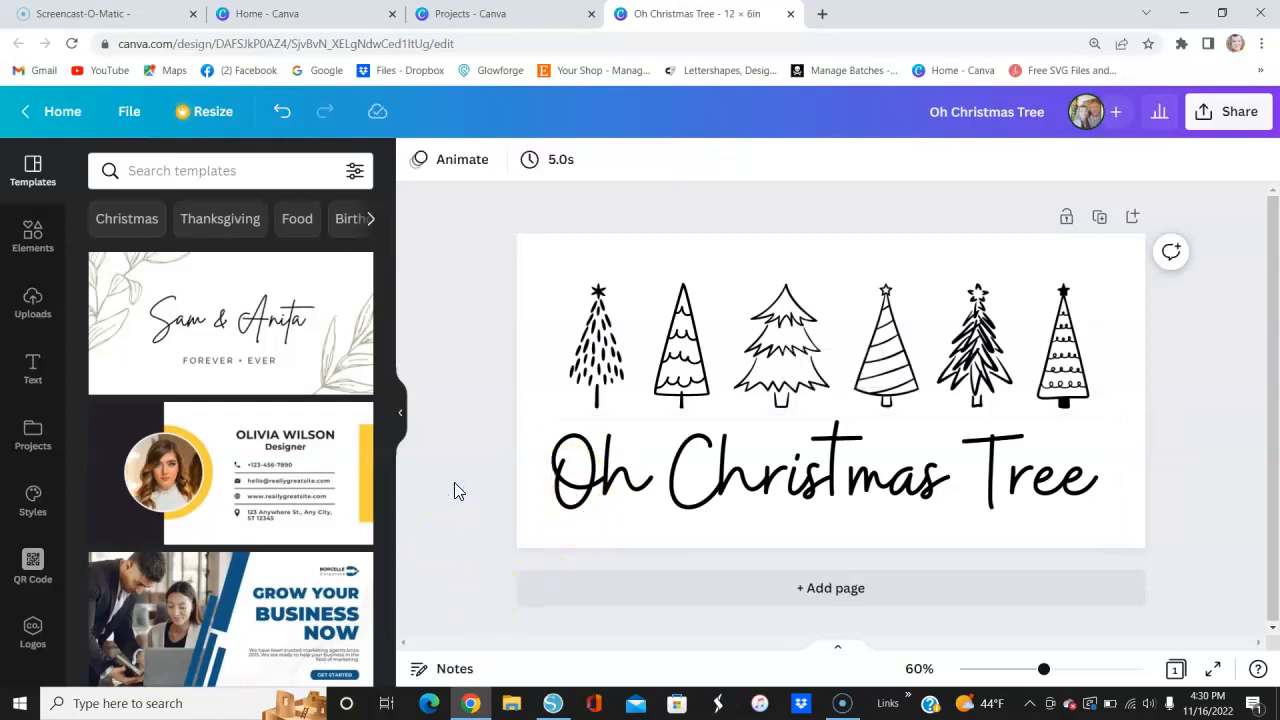